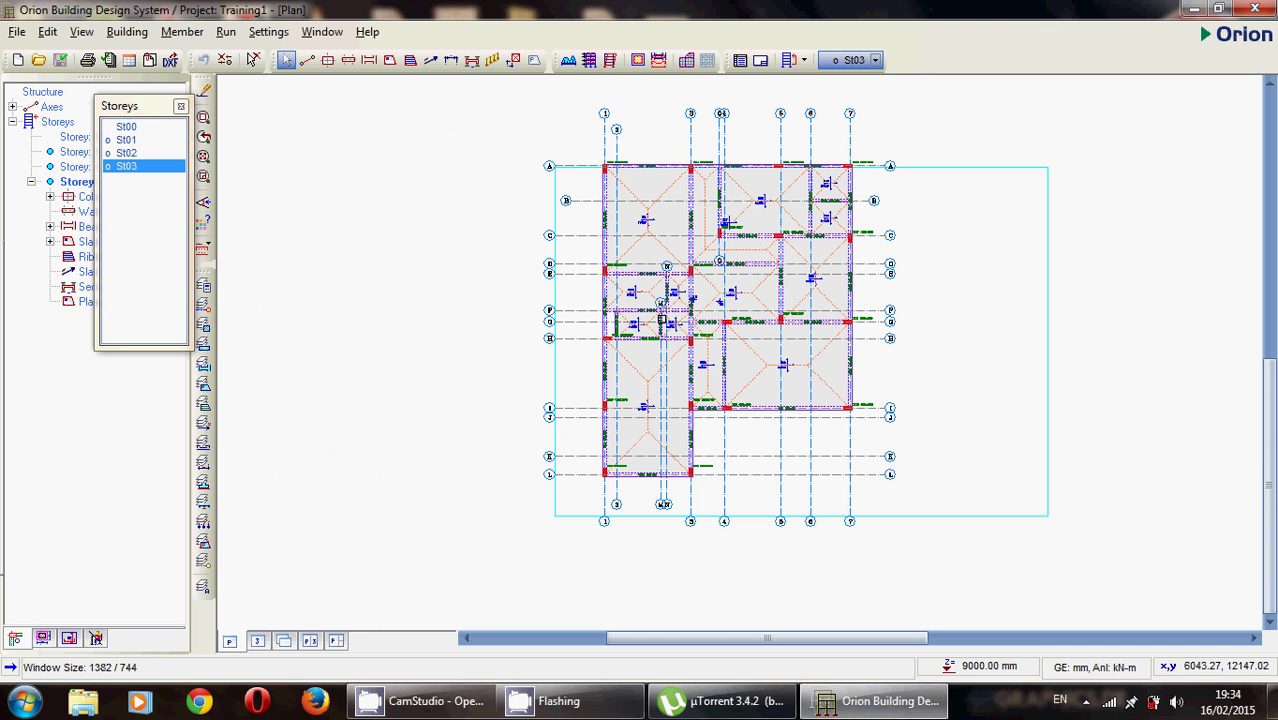
- Examine the St03 floor plan and the building's 3D model
middle_click_drag(698, 351, 555, 335)
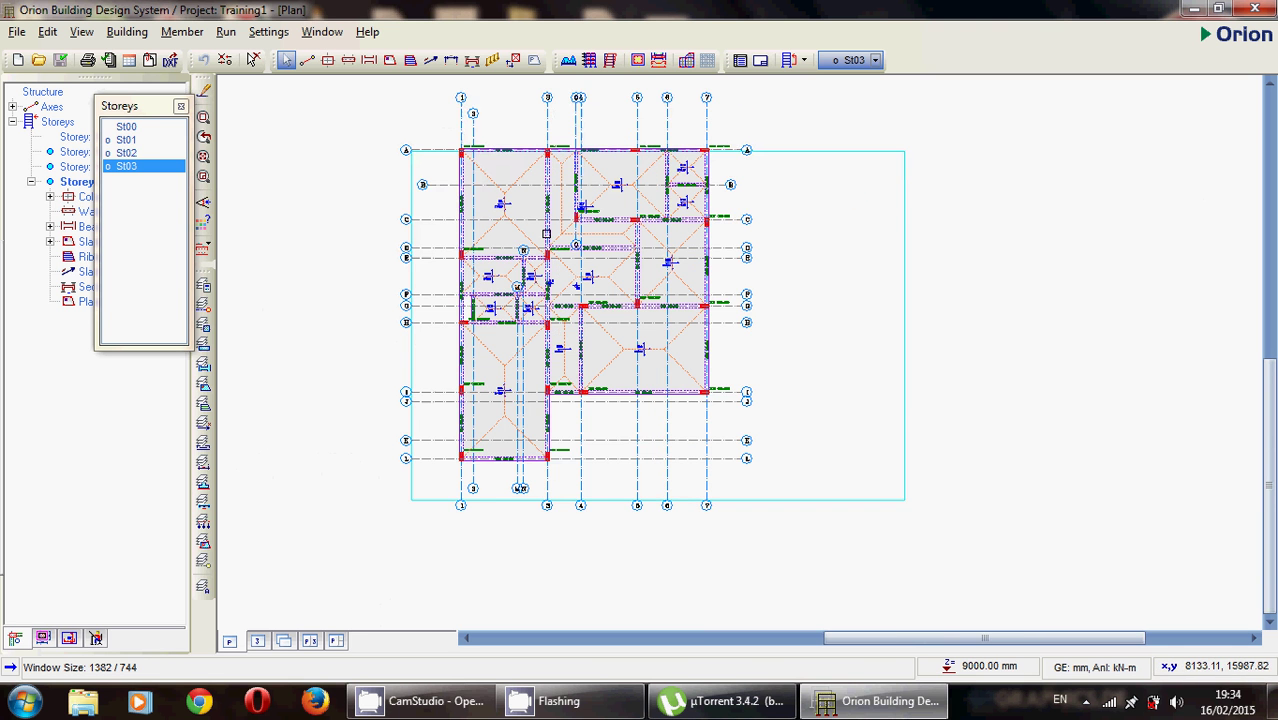
scroll(522, 135, "up", 2)
scroll(522, 135, "down", 1)
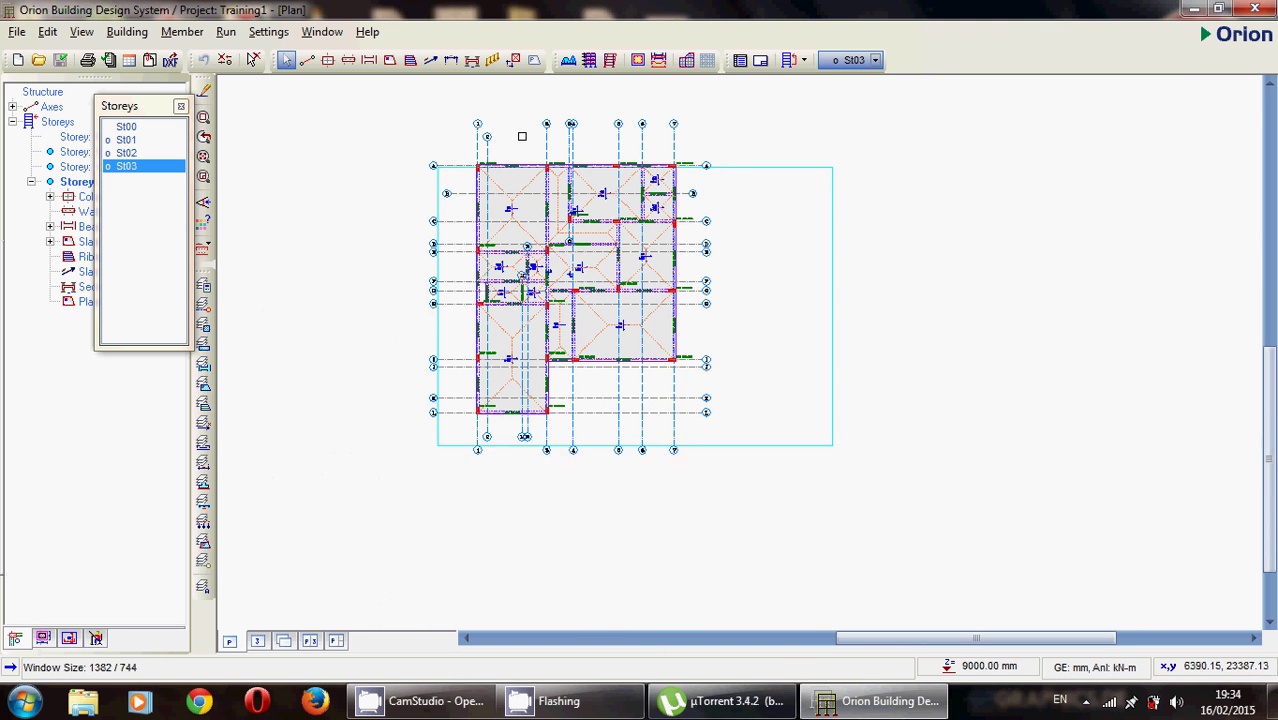
scroll(522, 140, "down", 1)
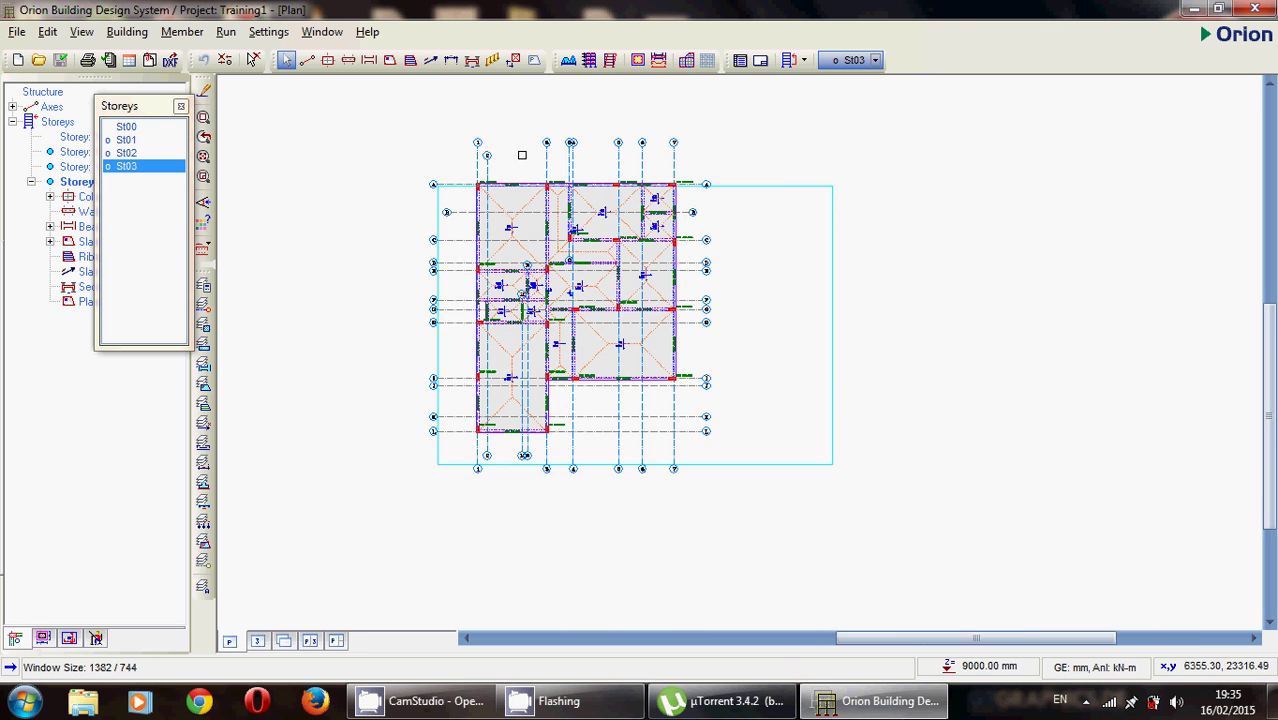
scroll(522, 158, "up", 2)
scroll(520, 180, "down", 1)
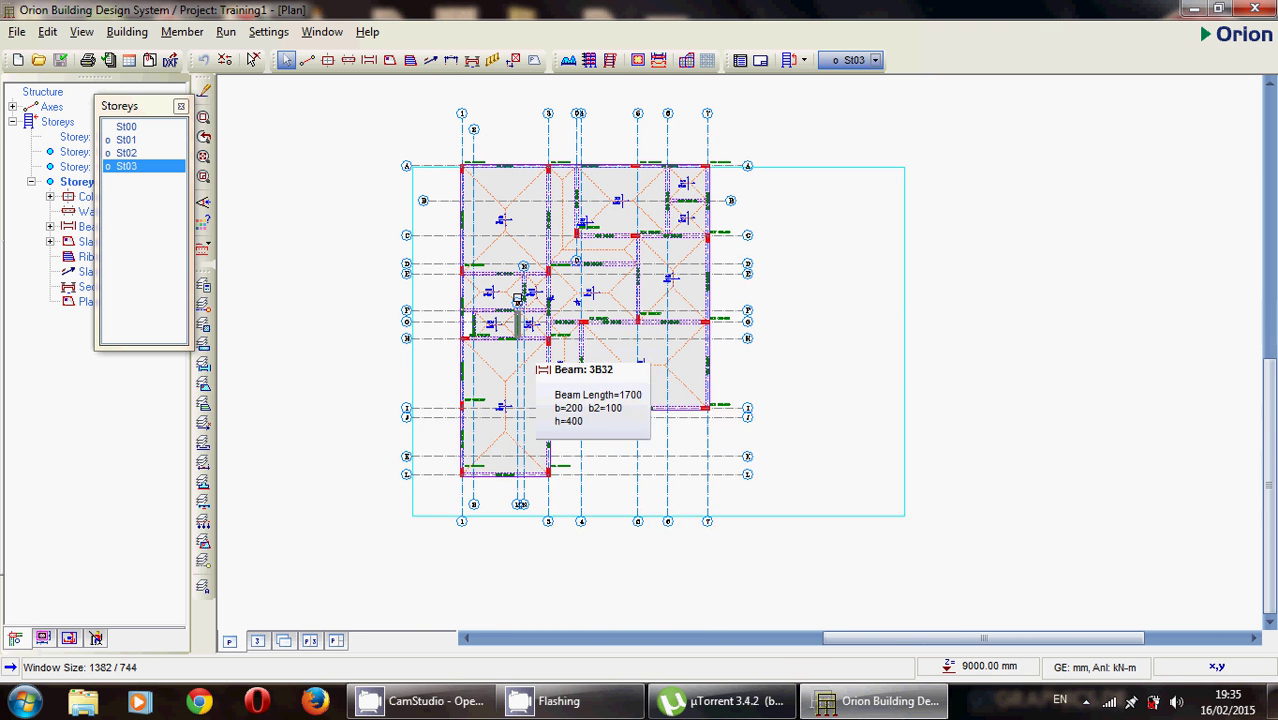
scroll(518, 298, "down", 1)
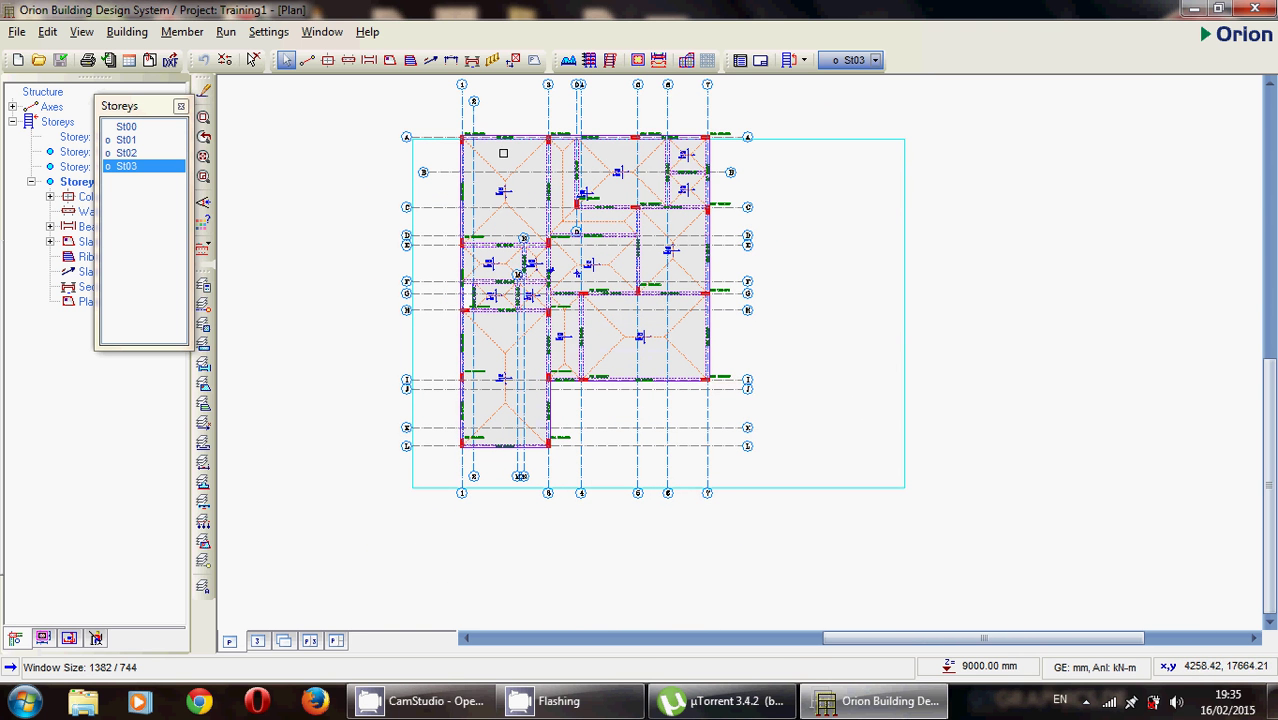
scroll(580, 302, "up", 1)
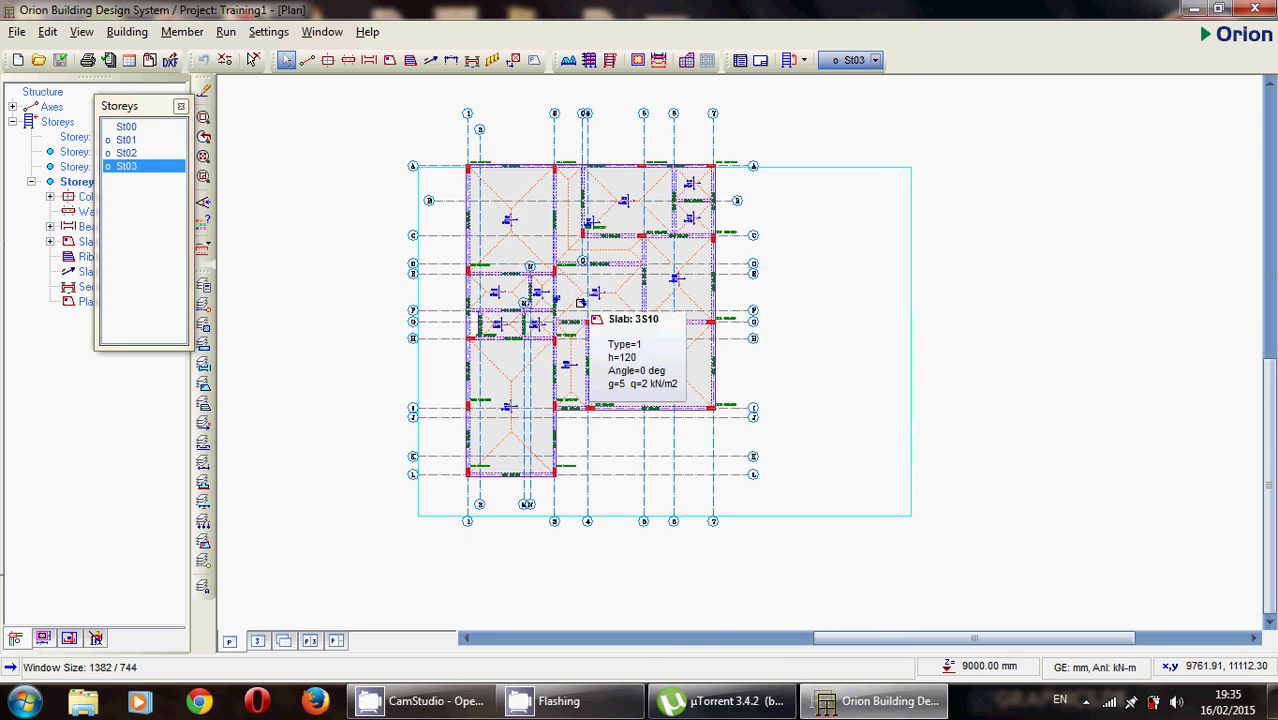
scroll(580, 302, "up", 2)
scroll(456, 268, "down", 1)
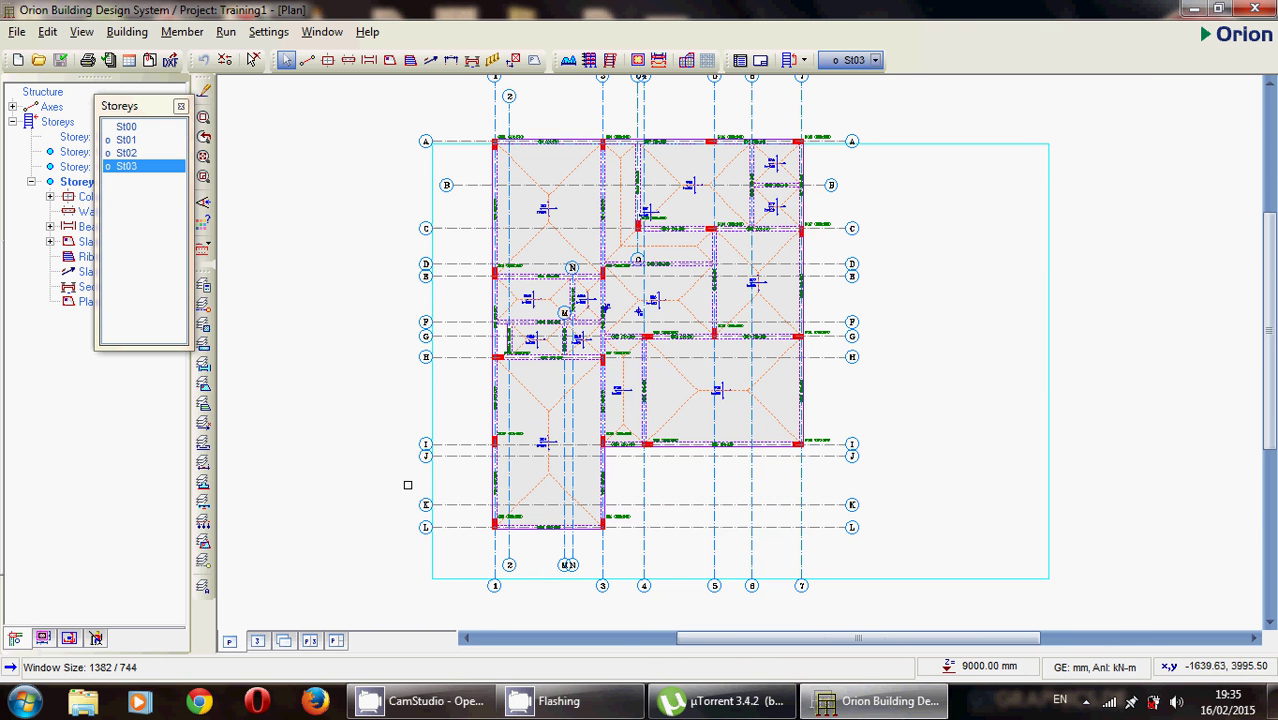
left_click(258, 641)
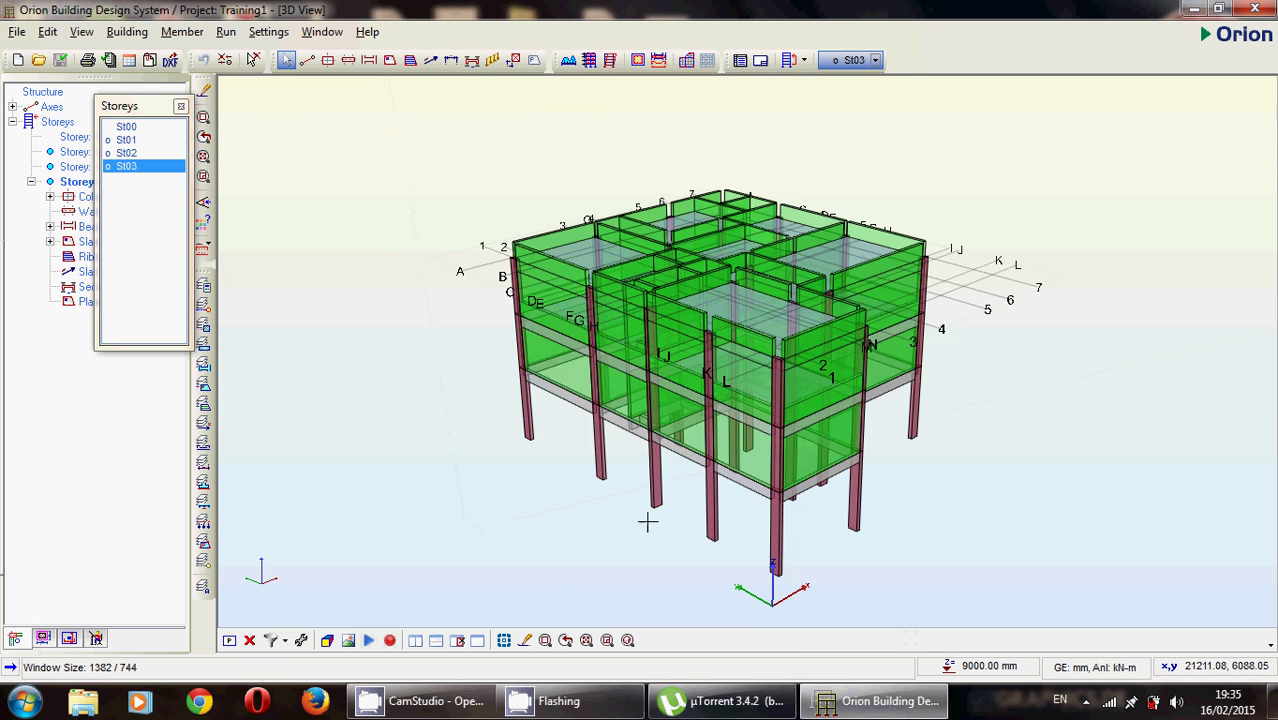
middle_click_drag(648, 522, 598, 514)
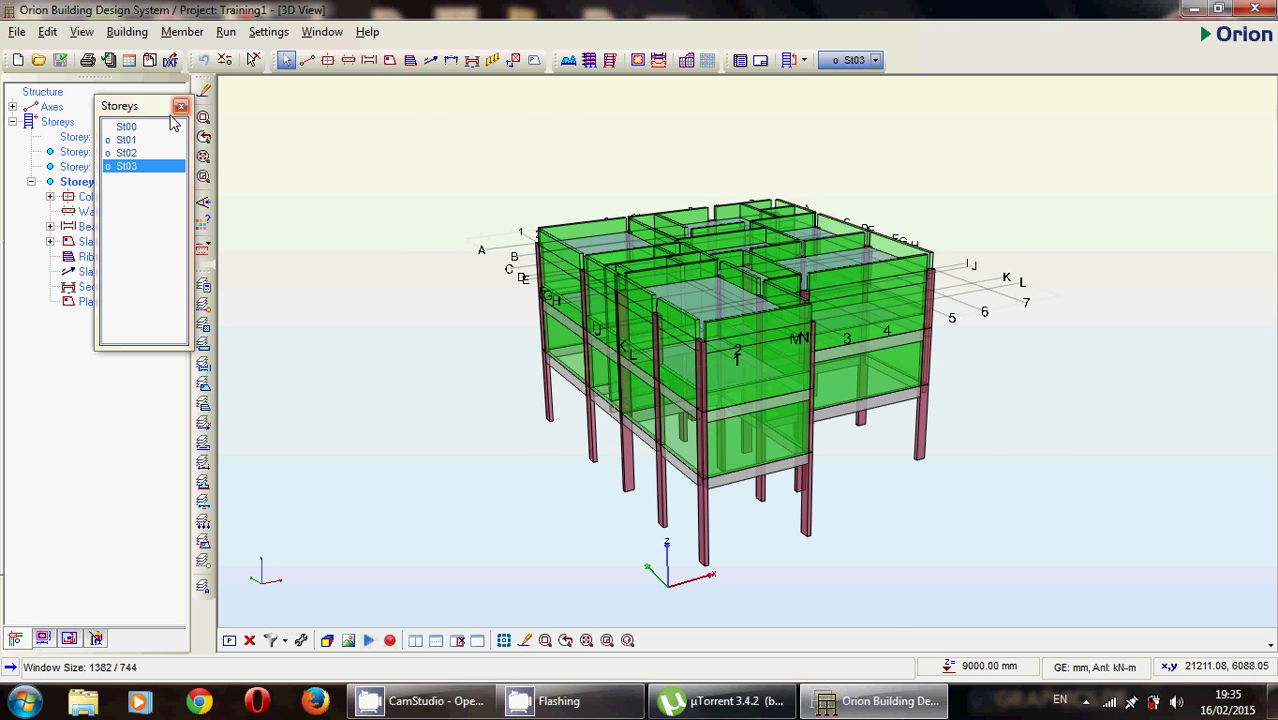
- Make storey St00 current, show it in plan view, and close the storeys list
left_click(127, 128)
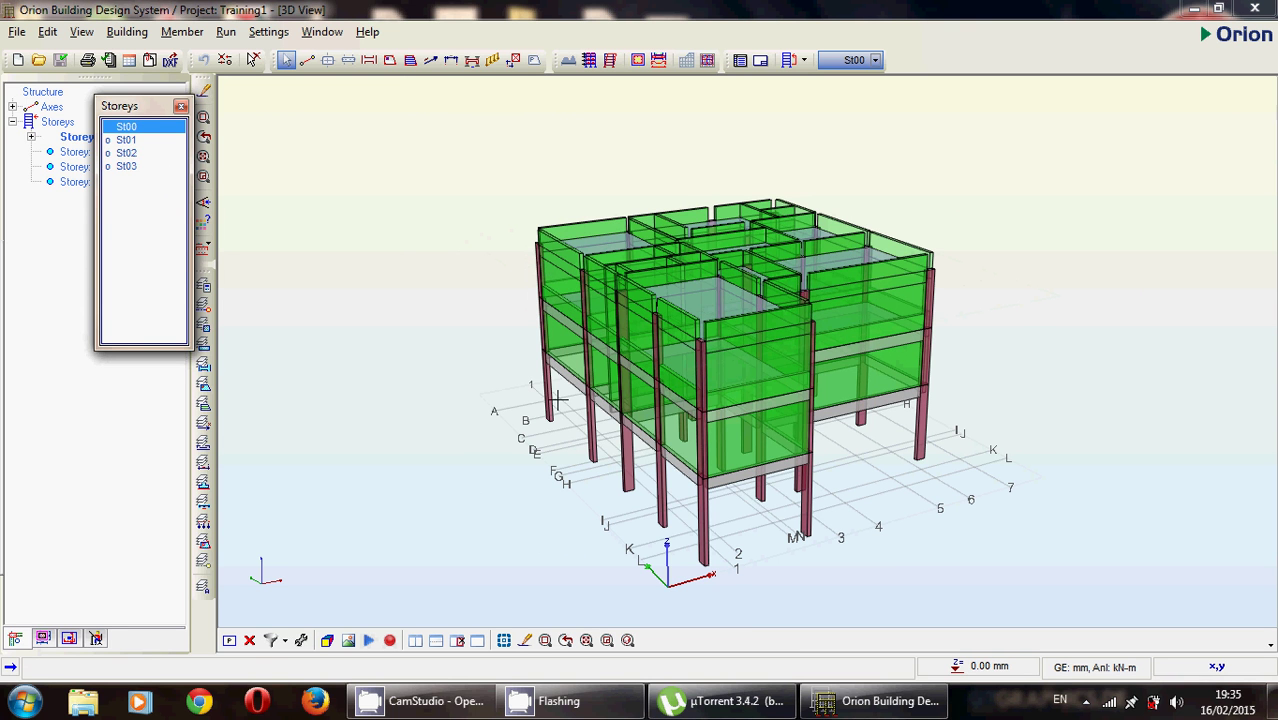
left_click(229, 645)
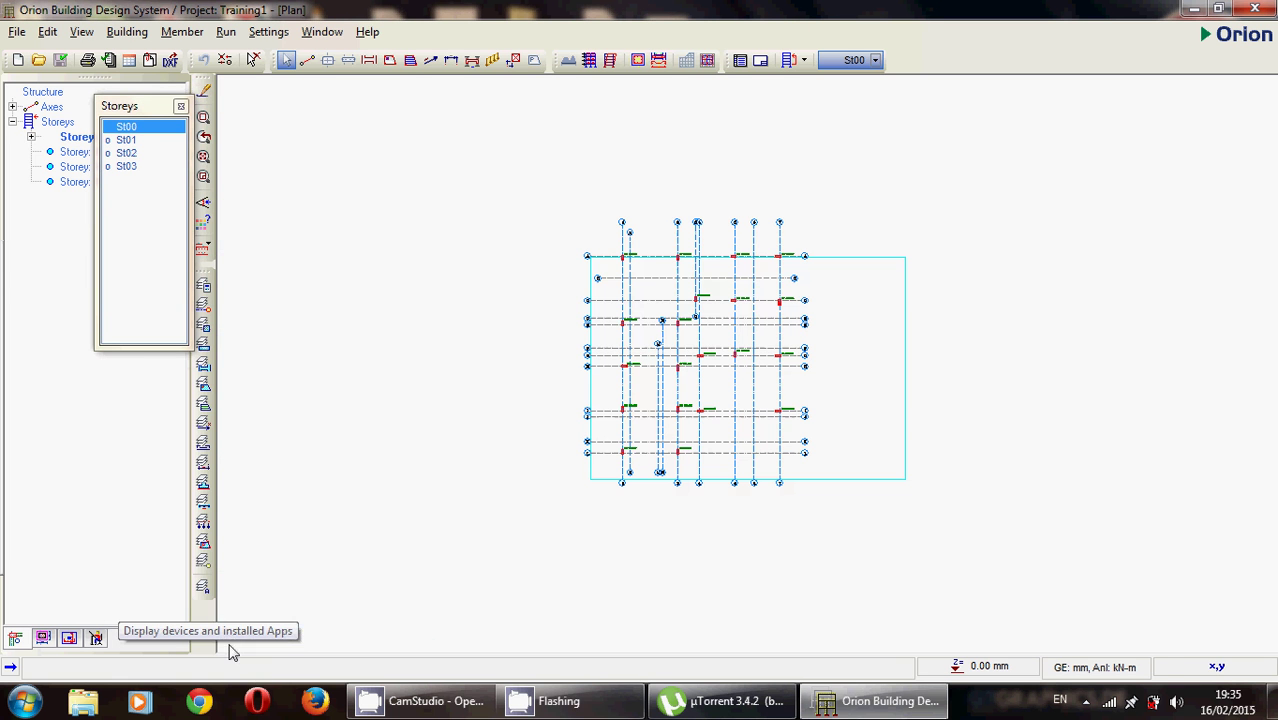
left_click(181, 106)
scroll(698, 343, "up", 3)
scroll(698, 343, "down", 3)
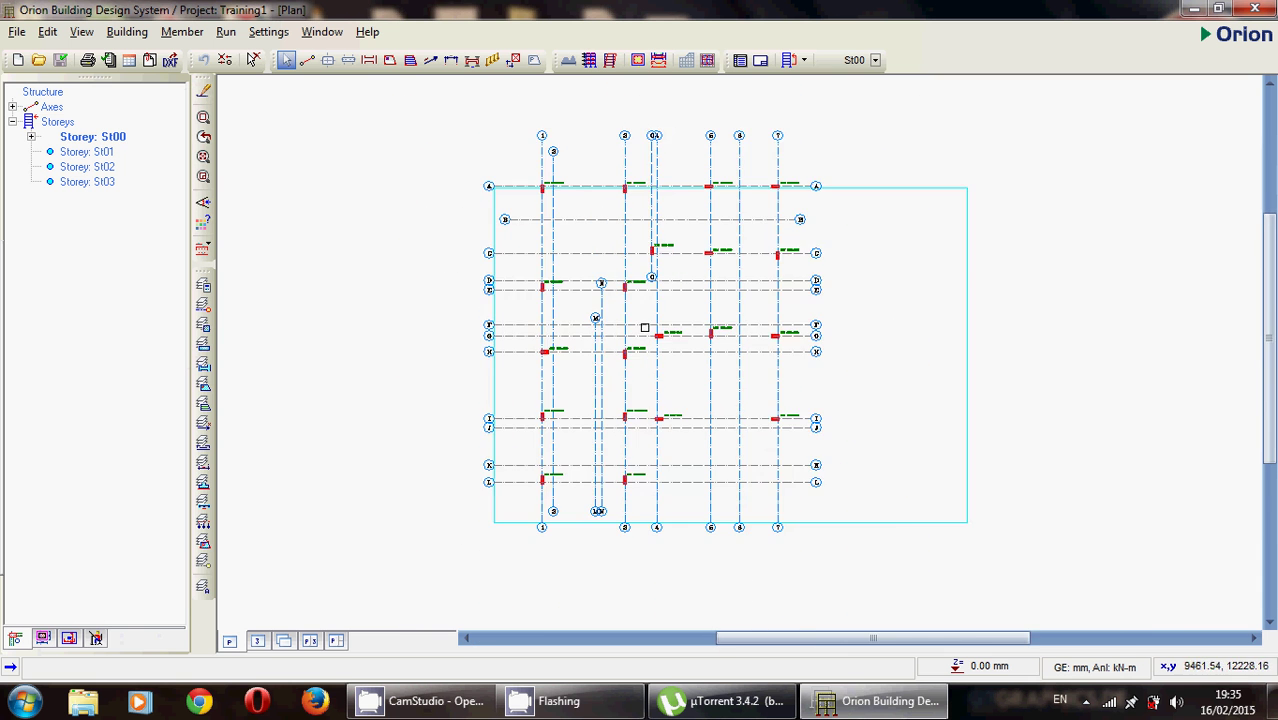
middle_click_drag(616, 330, 556, 338)
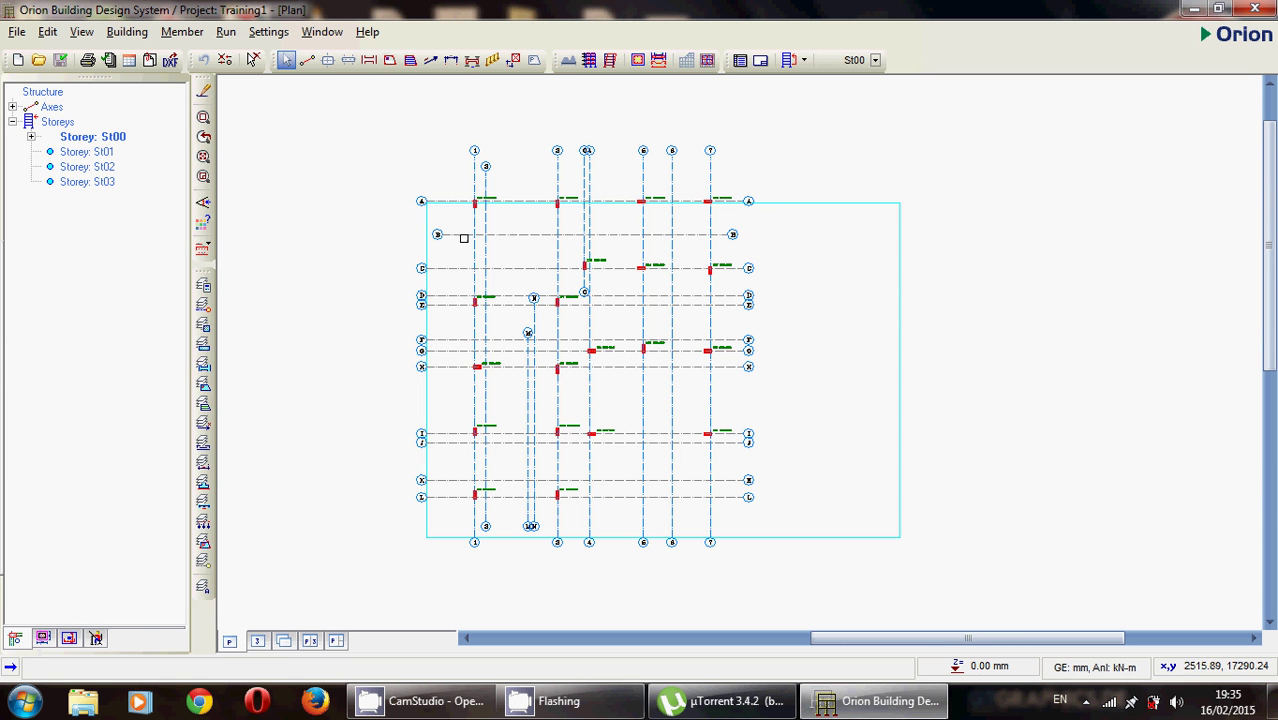
- Start a new slab on St00 with a thickness of 500 mm and a concrete cover of 40 mm
left_click(390, 60)
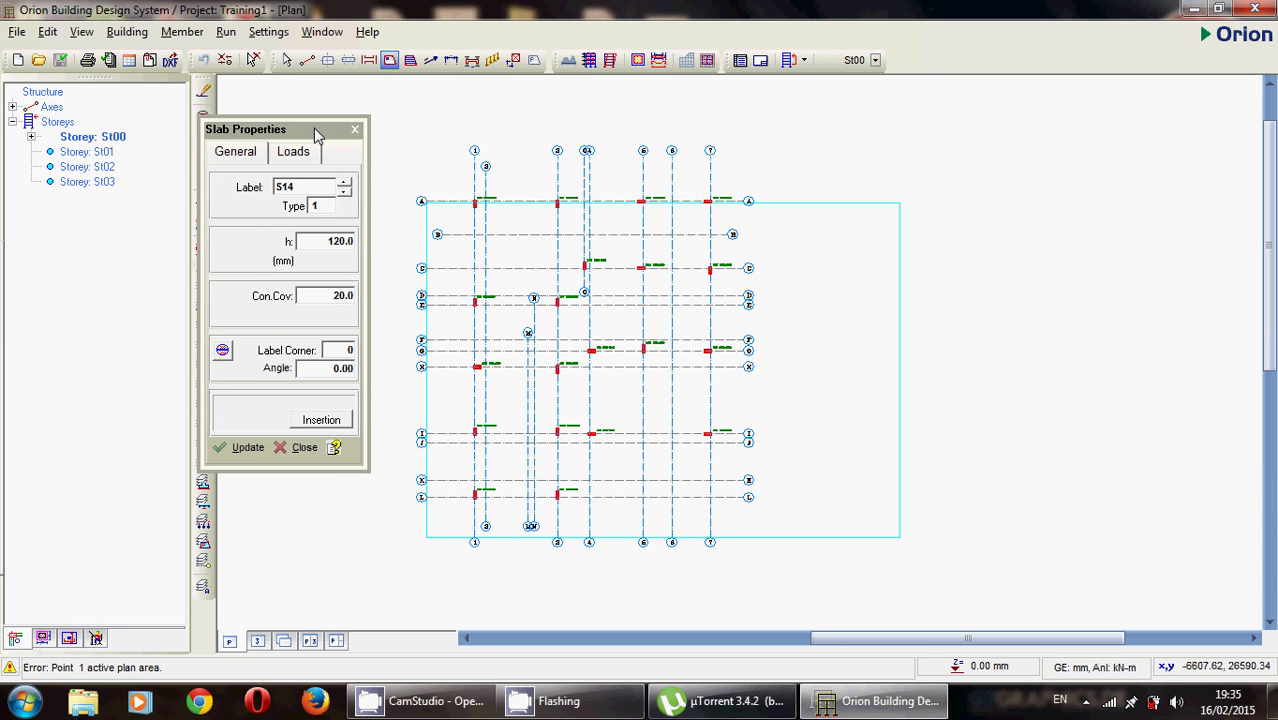
left_click_drag(314, 127, 327, 104)
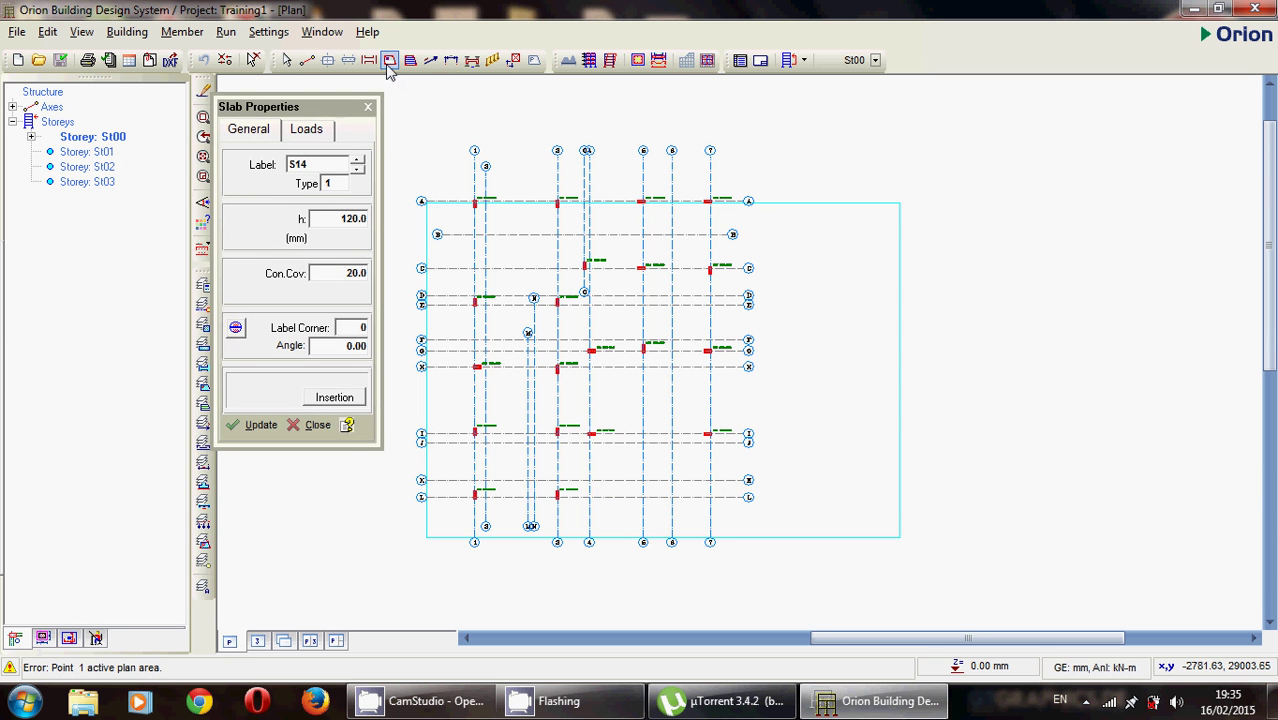
left_click(180, 32)
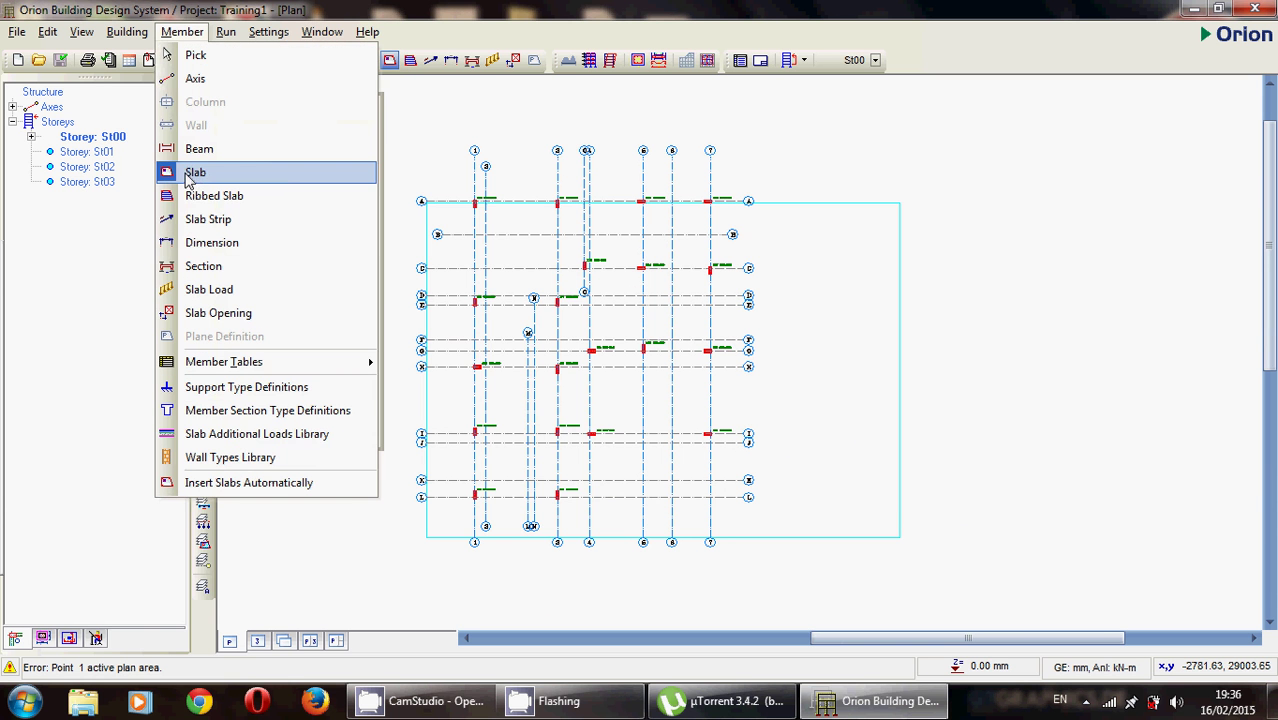
left_click(186, 37)
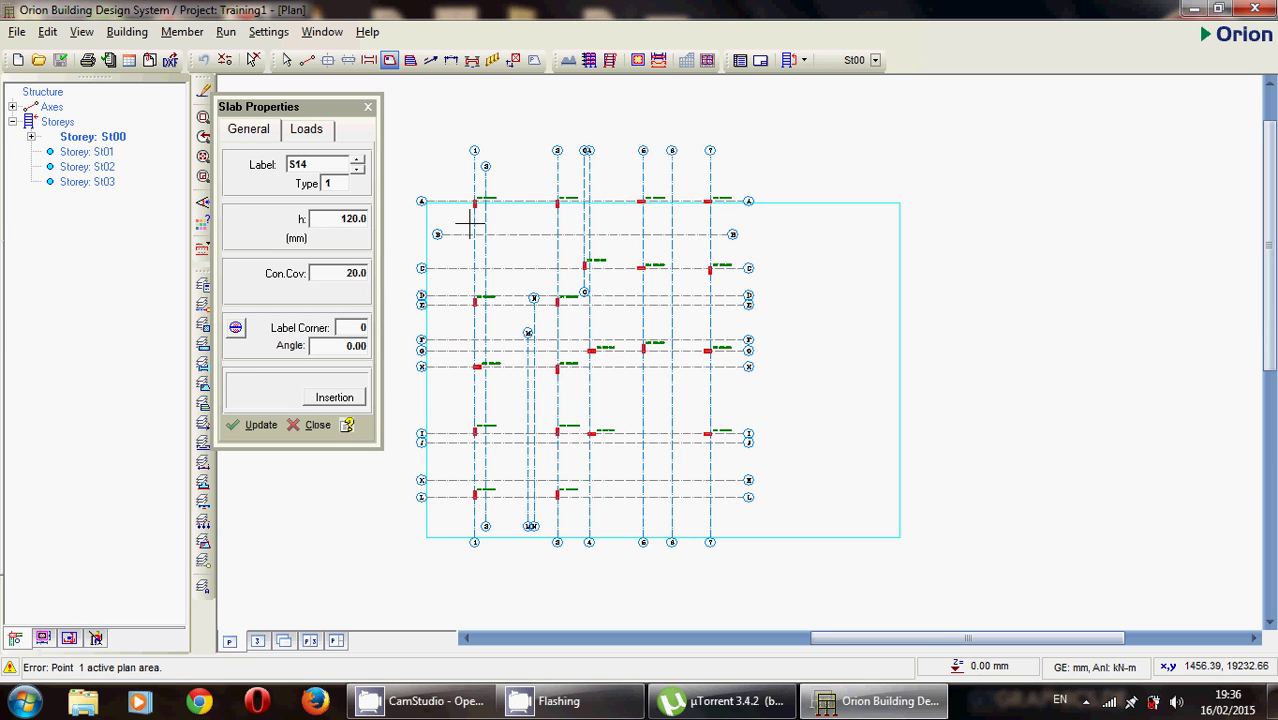
mouse_move(475, 225)
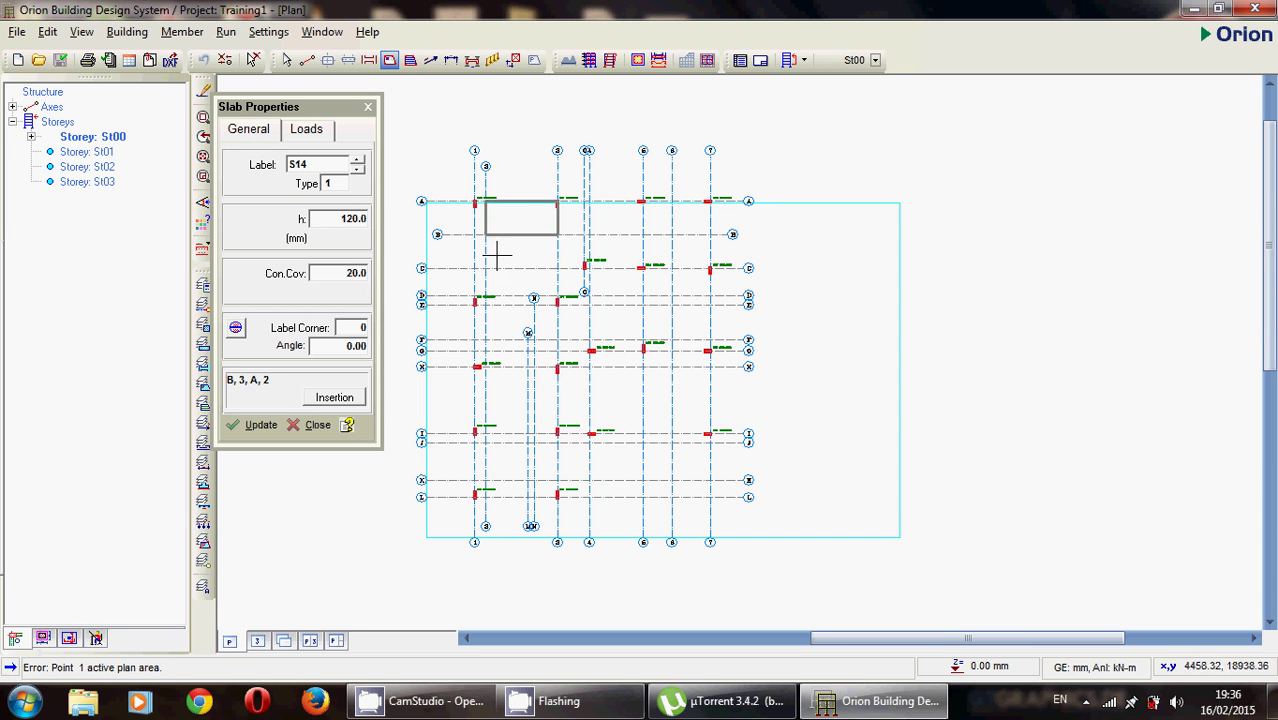
double_click(335, 219)
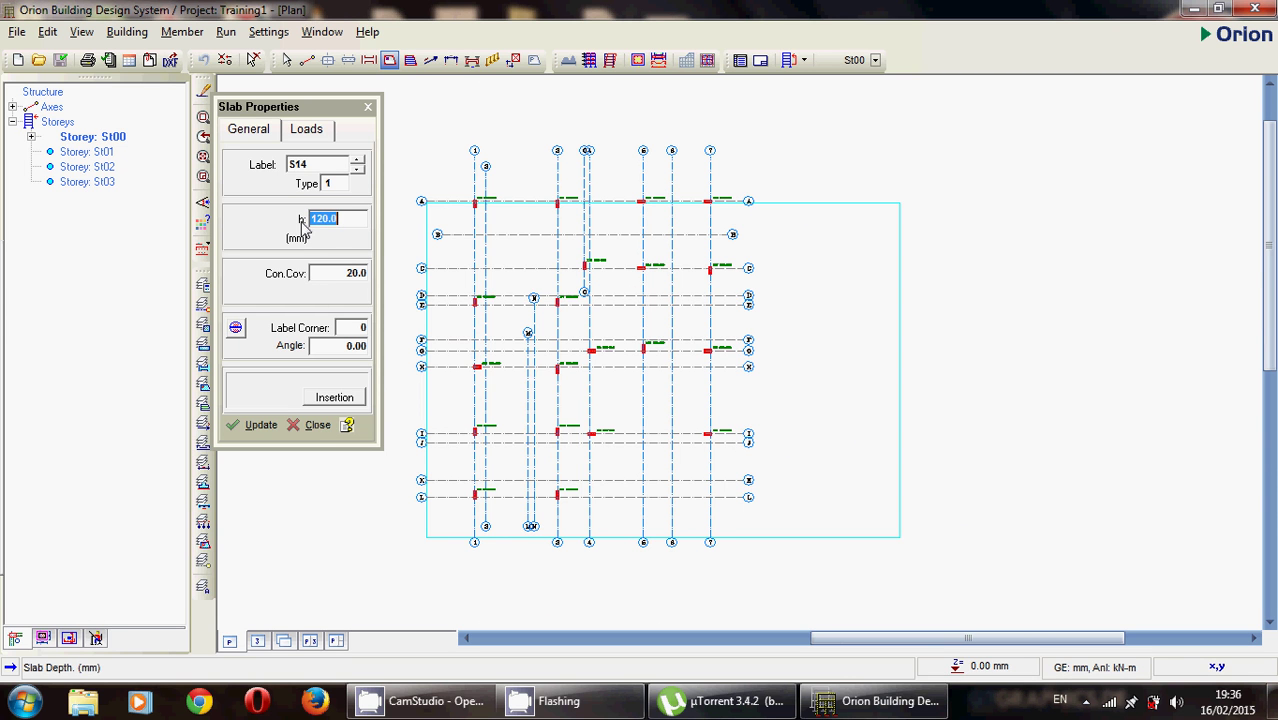
type("500")
left_click(344, 272)
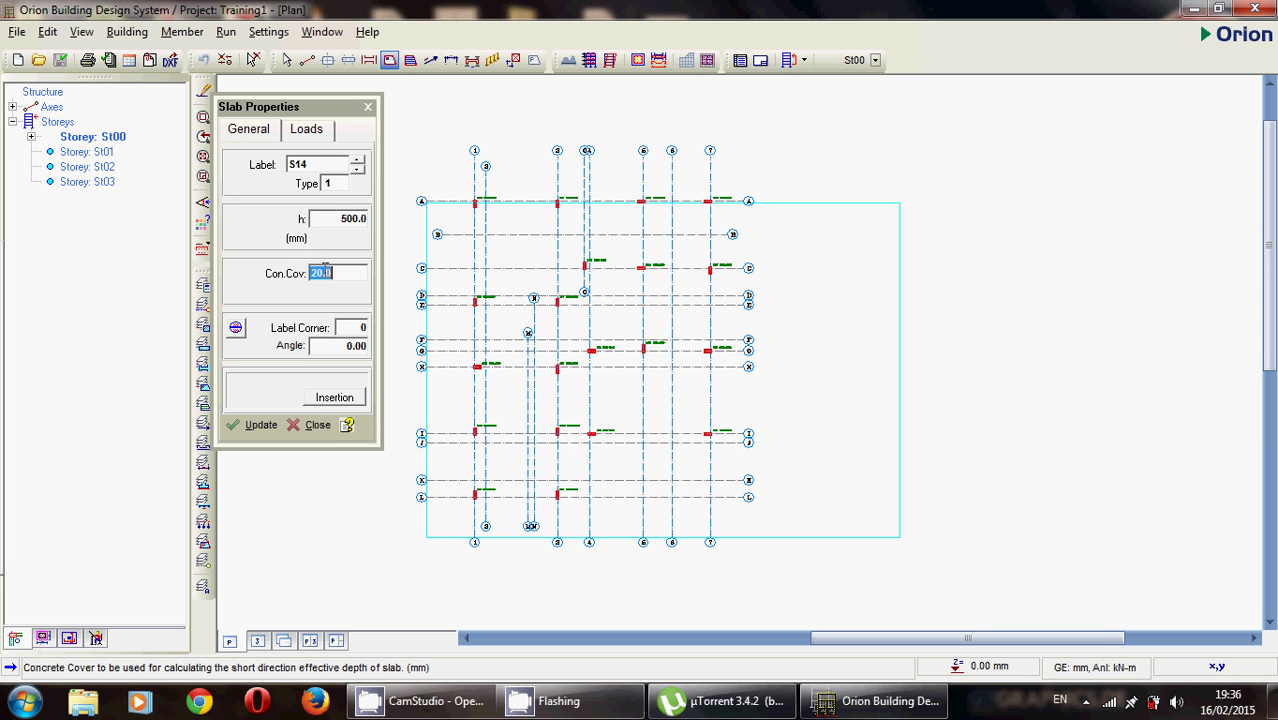
type("40")
- Set the slab insertion method to Axis Region
left_click(338, 398)
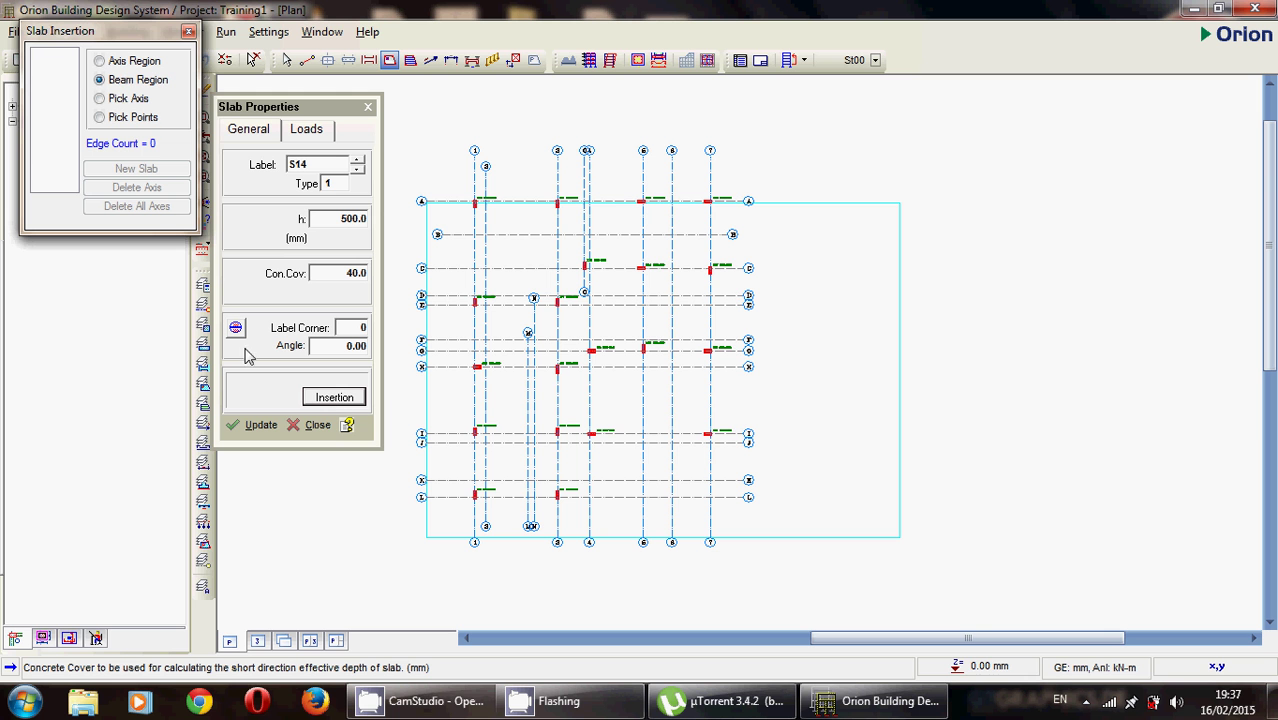
left_click(130, 65)
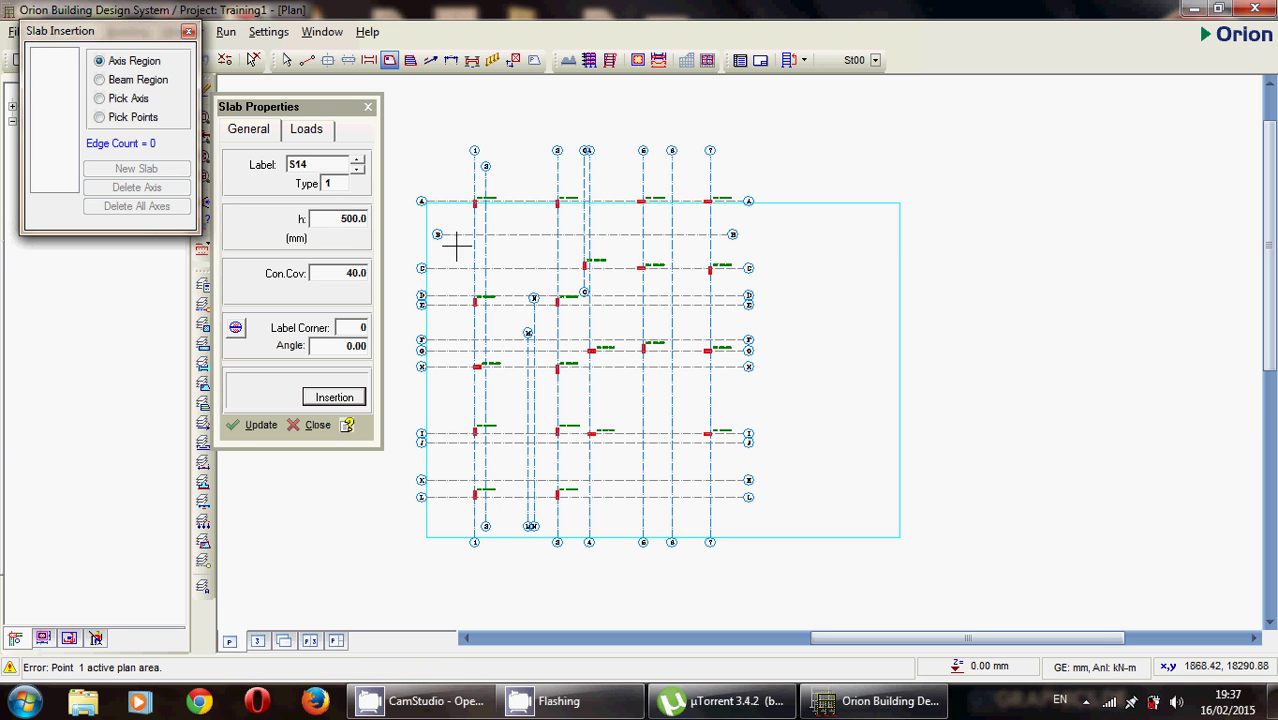
left_click(475, 219)
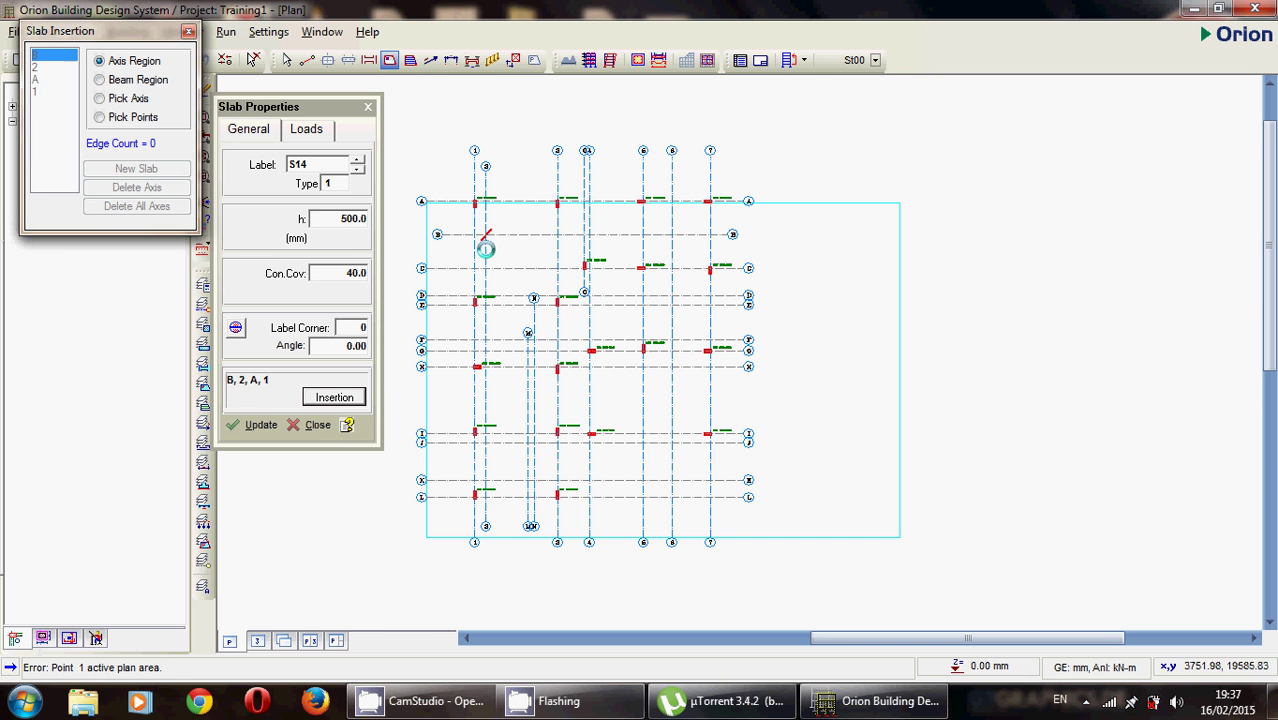
right_click(485, 322)
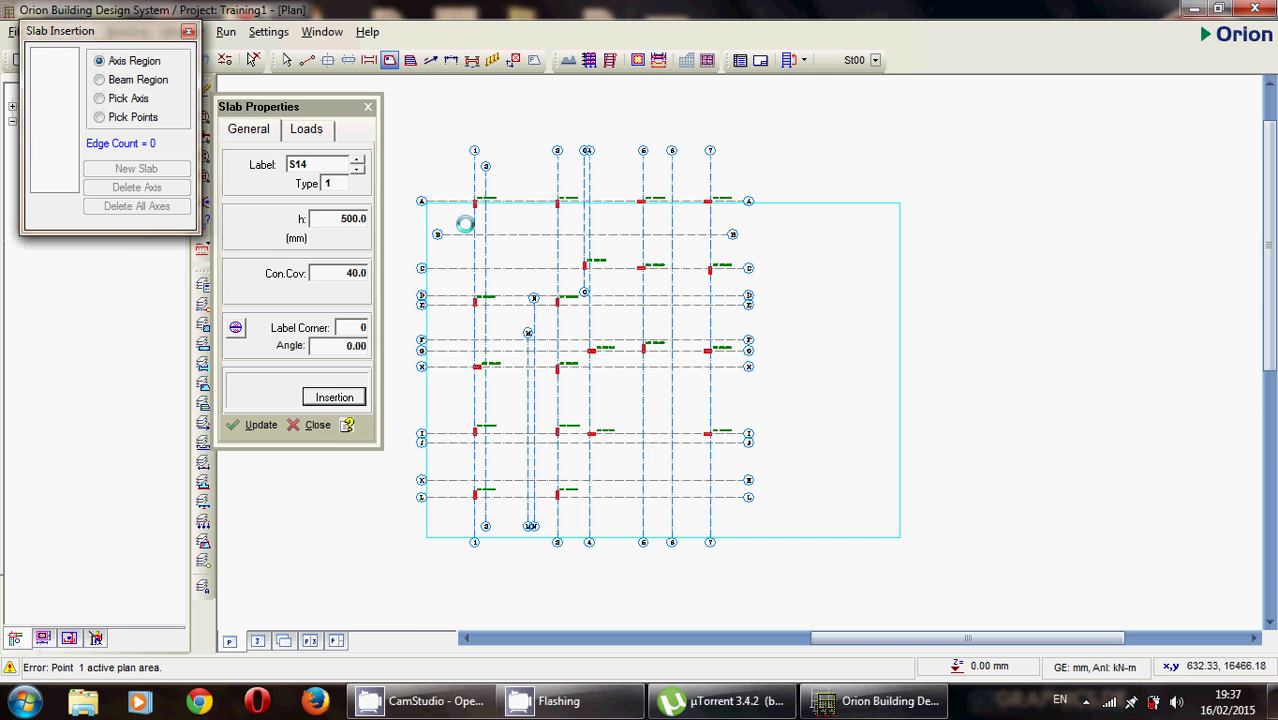
left_click(188, 31)
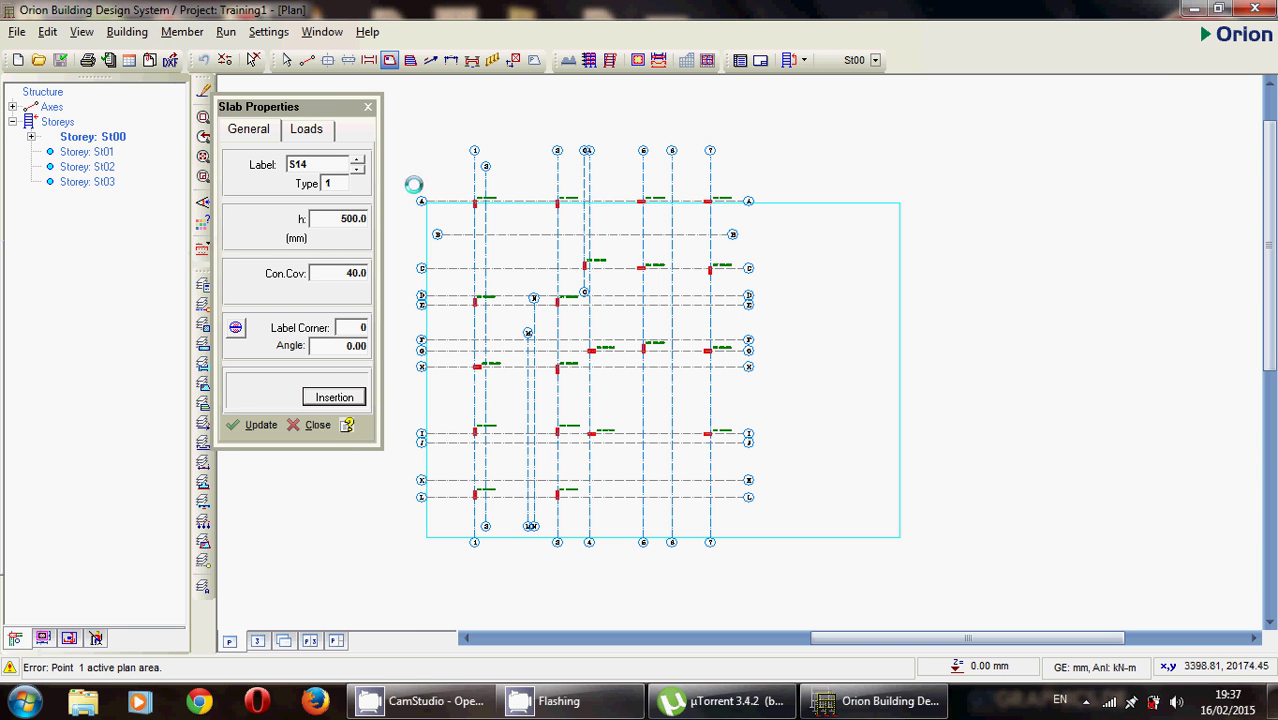
- Set the slab's dead load and imposed load to 1 kN/m2 each
left_click(305, 134)
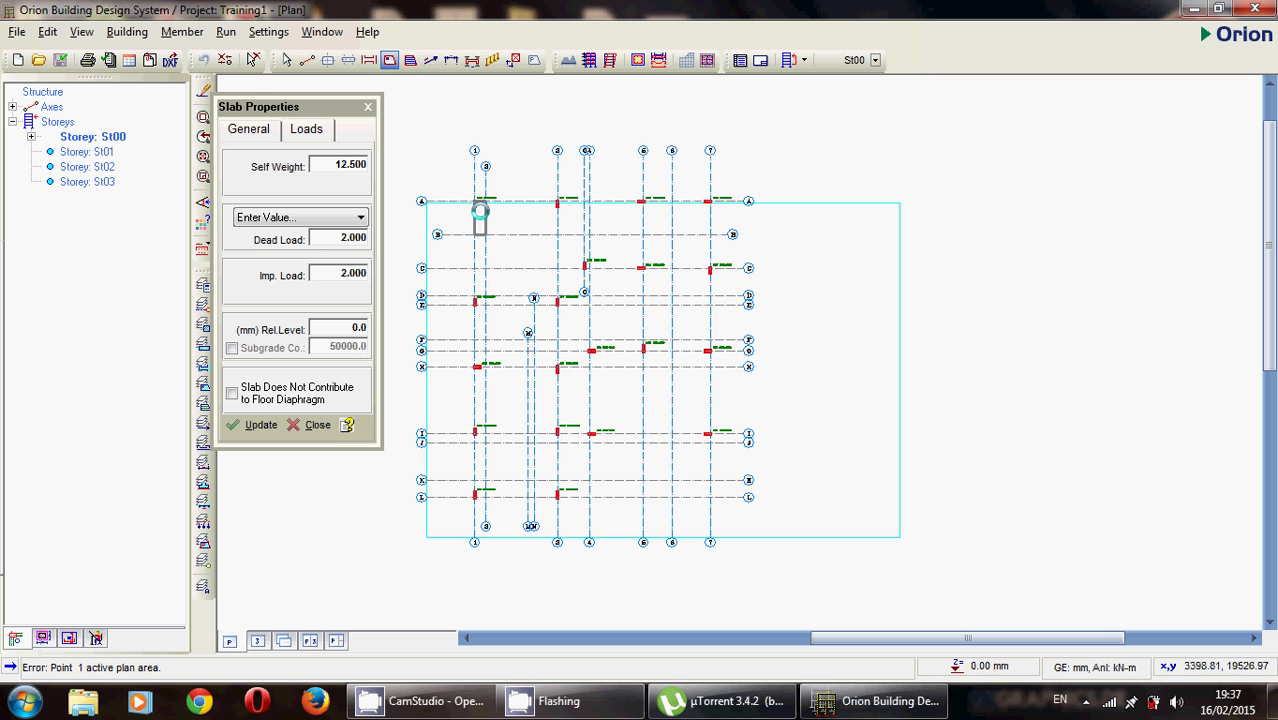
double_click(346, 240)
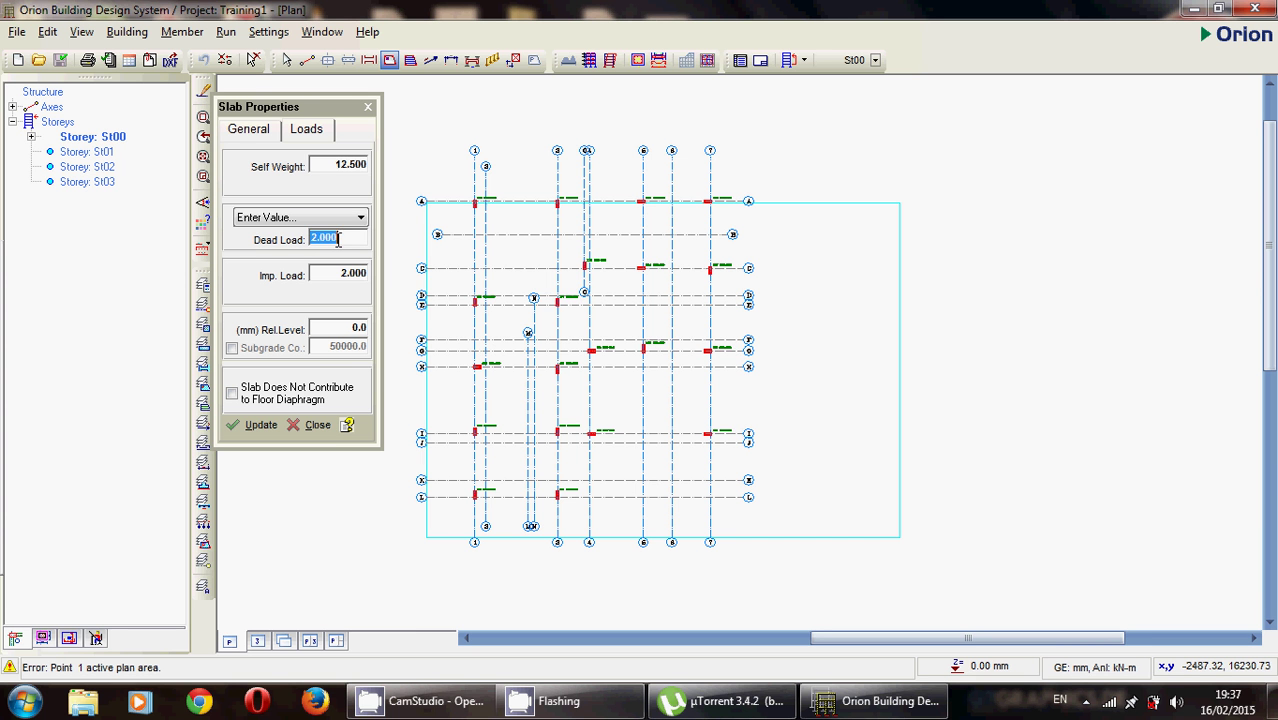
type("1")
double_click(327, 268)
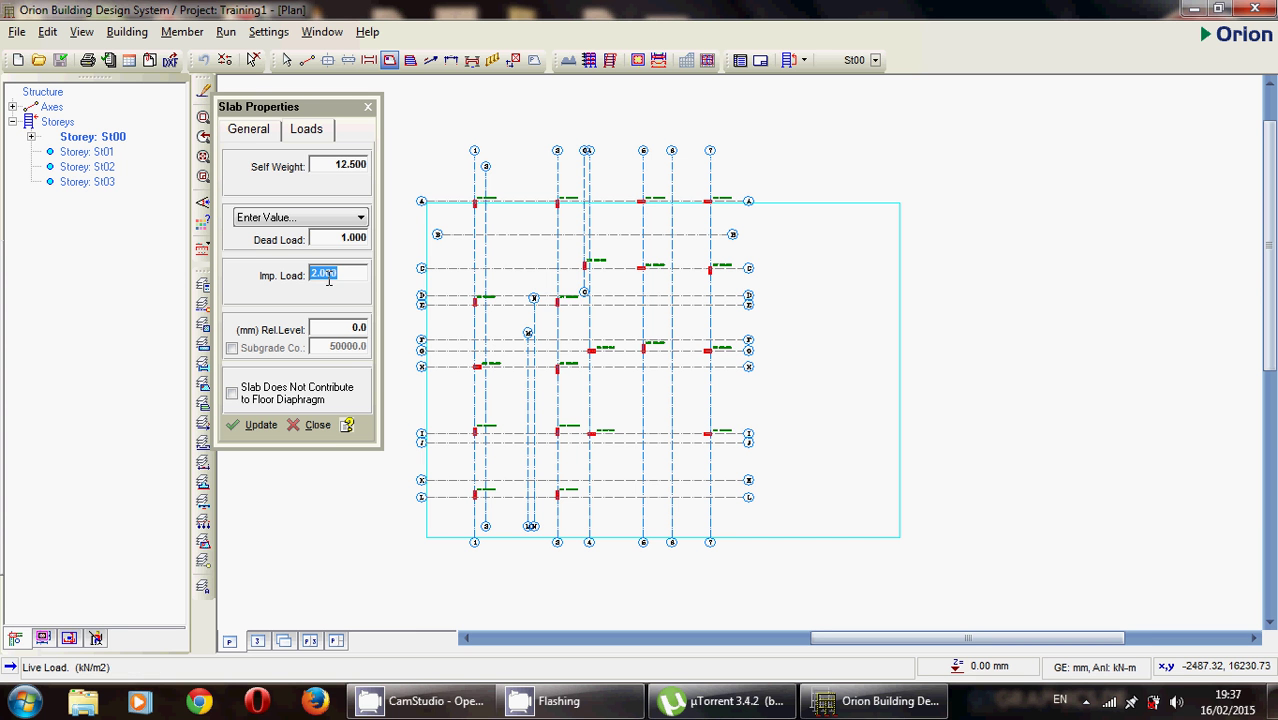
type("1")
left_click(510, 322)
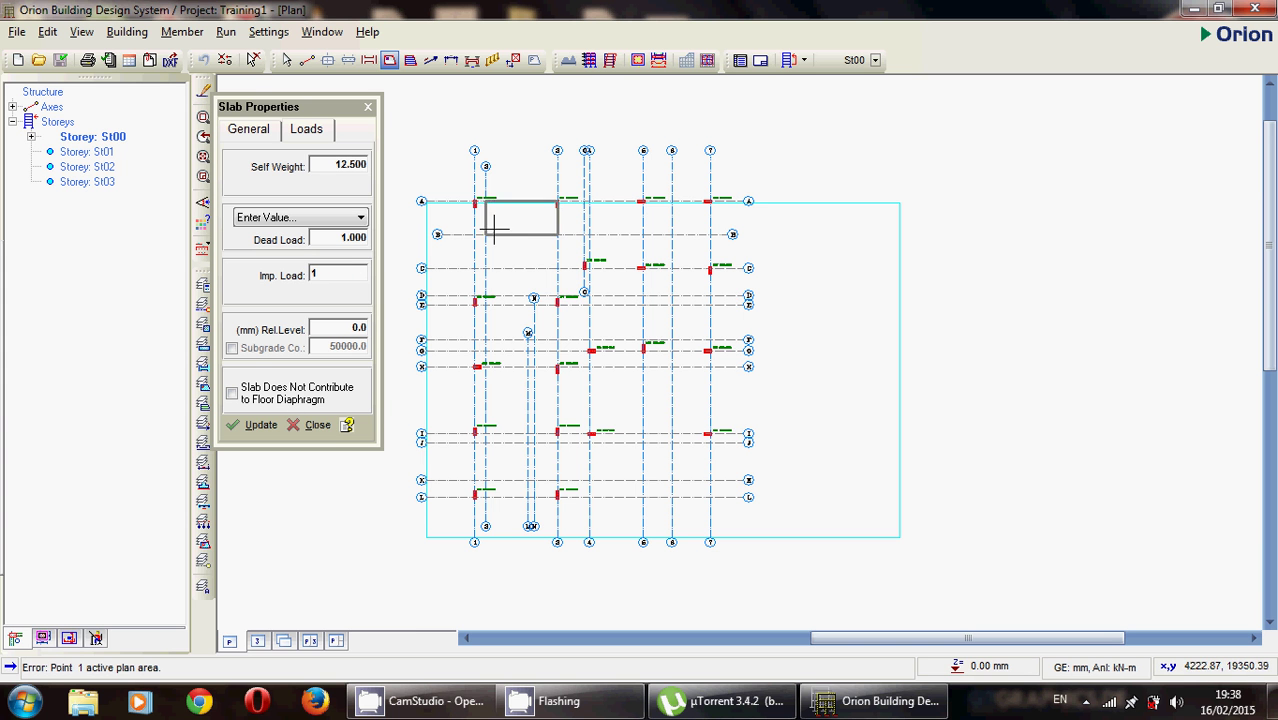
- Insert slabs in every axis bay between axes A and B, from axis 1 across to axis 7
left_click(482, 219)
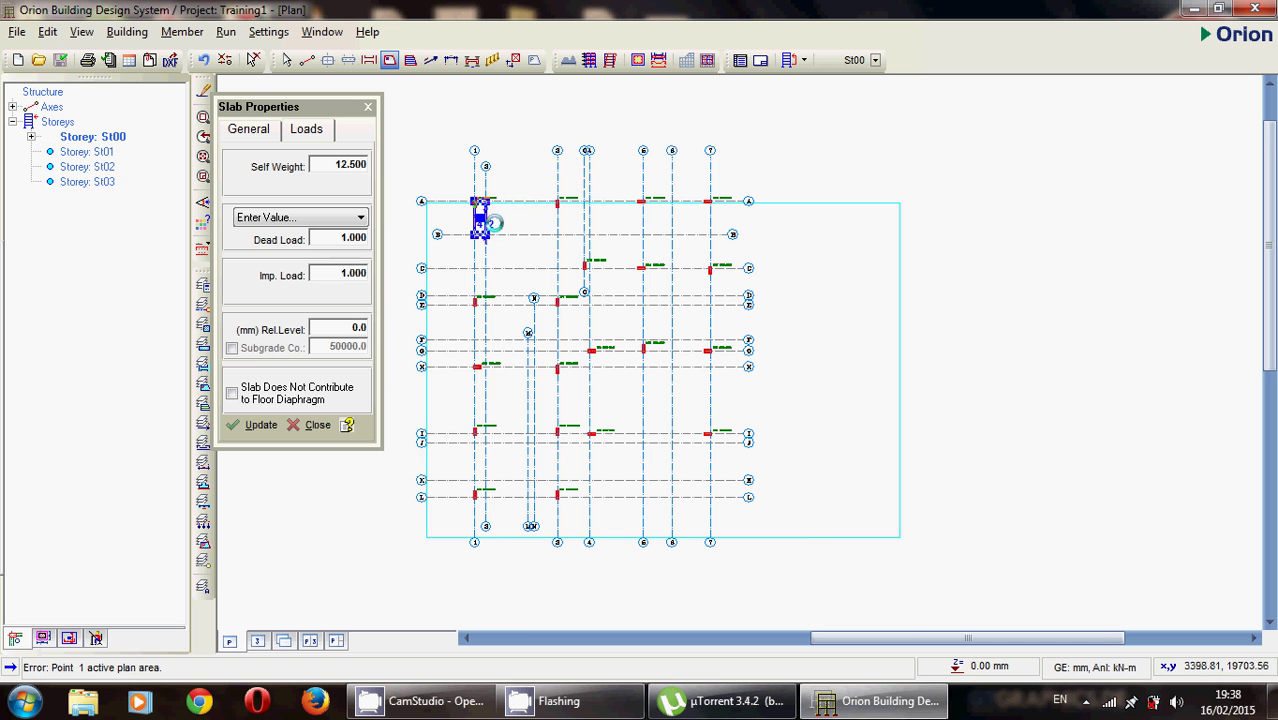
left_click(520, 218)
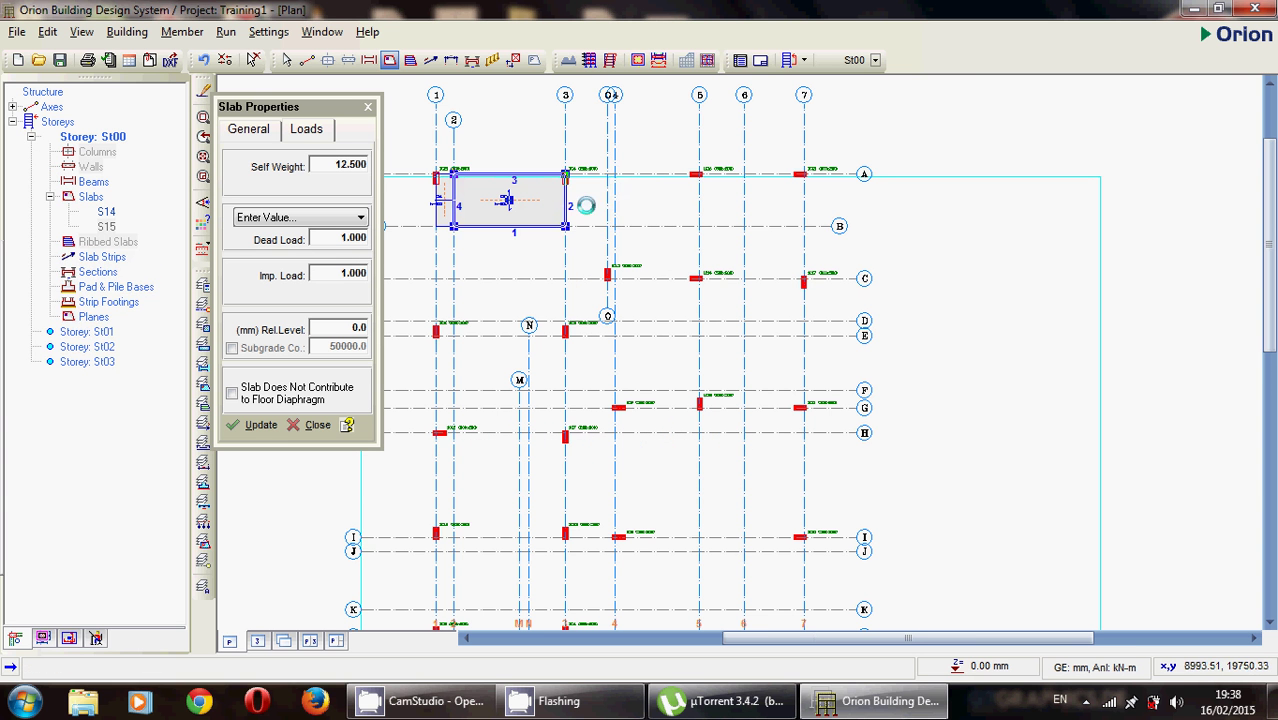
left_click(600, 208)
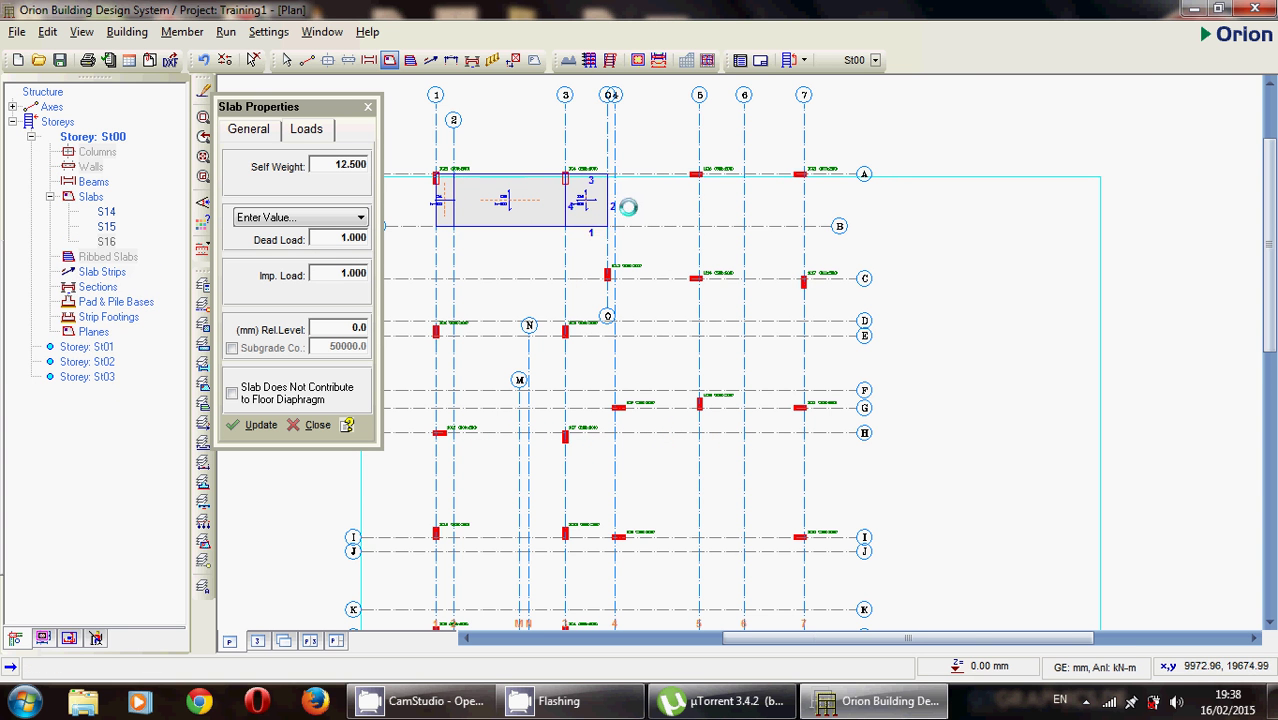
left_click(611, 205)
left_click(656, 203)
left_click(720, 203)
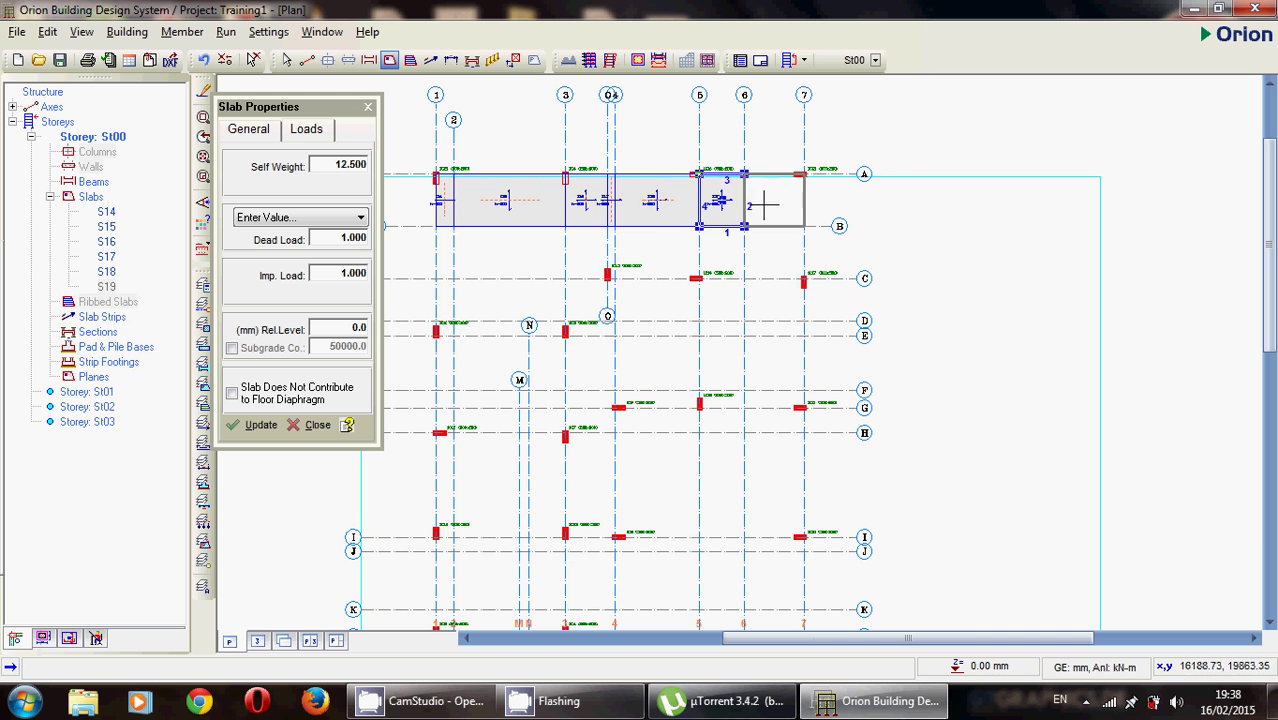
left_click(763, 205)
- Insert slabs in every axis bay between axes B and C, working from axis 7 back to axis 1
left_click(765, 257)
left_click(740, 255)
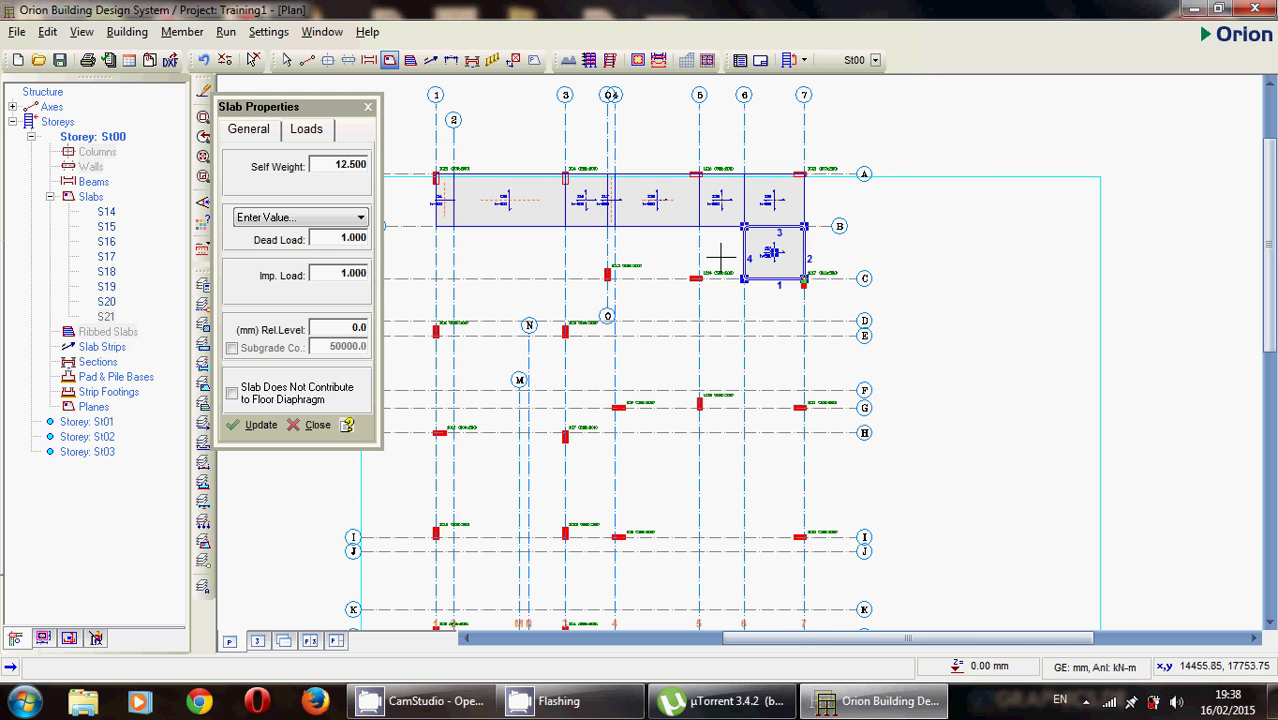
left_click(645, 260)
left_click(610, 265)
left_click(611, 262)
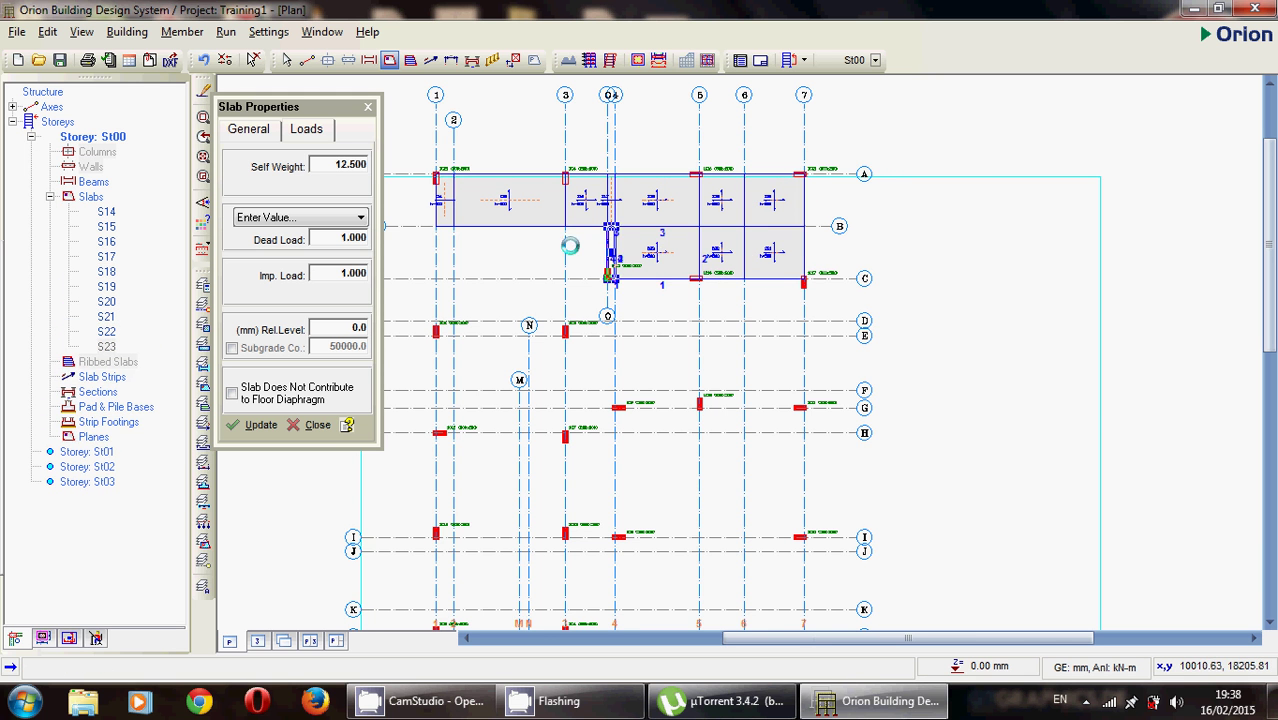
left_click(590, 258)
left_click(514, 252)
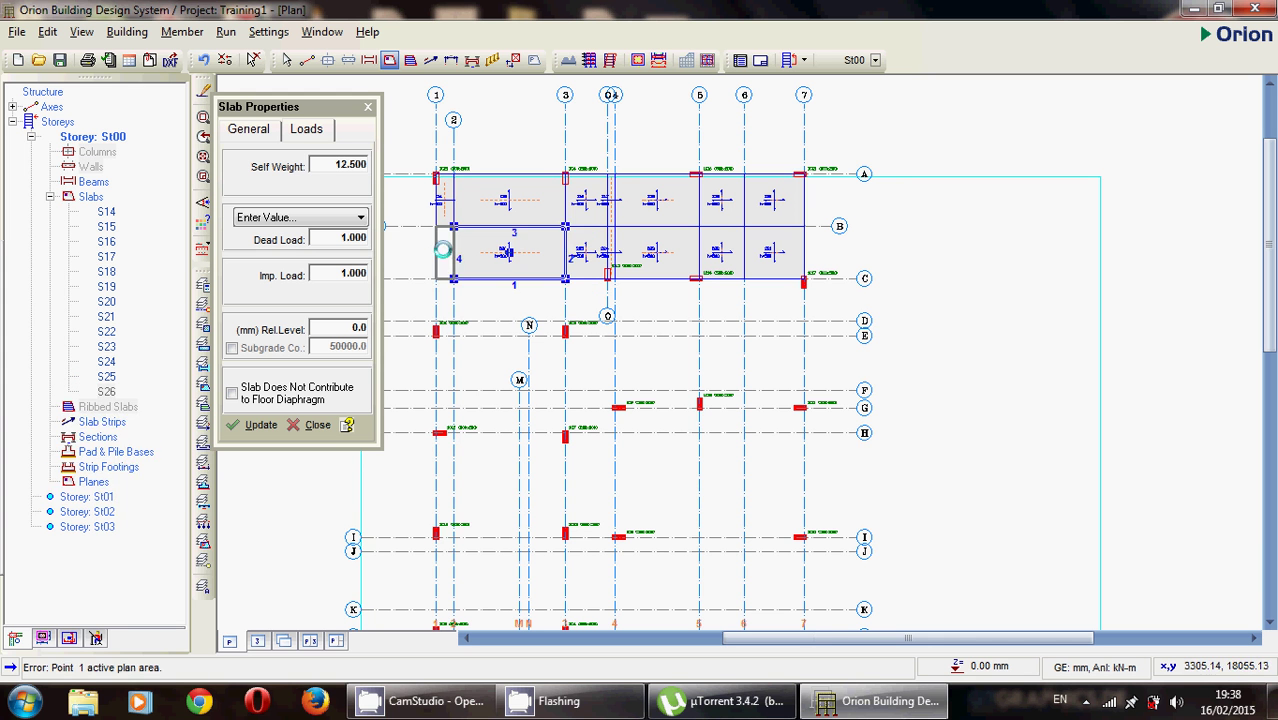
left_click(445, 252)
- Insert slabs in every axis bay between axes C and D, from axis 1 across to axis 7
left_click(486, 298)
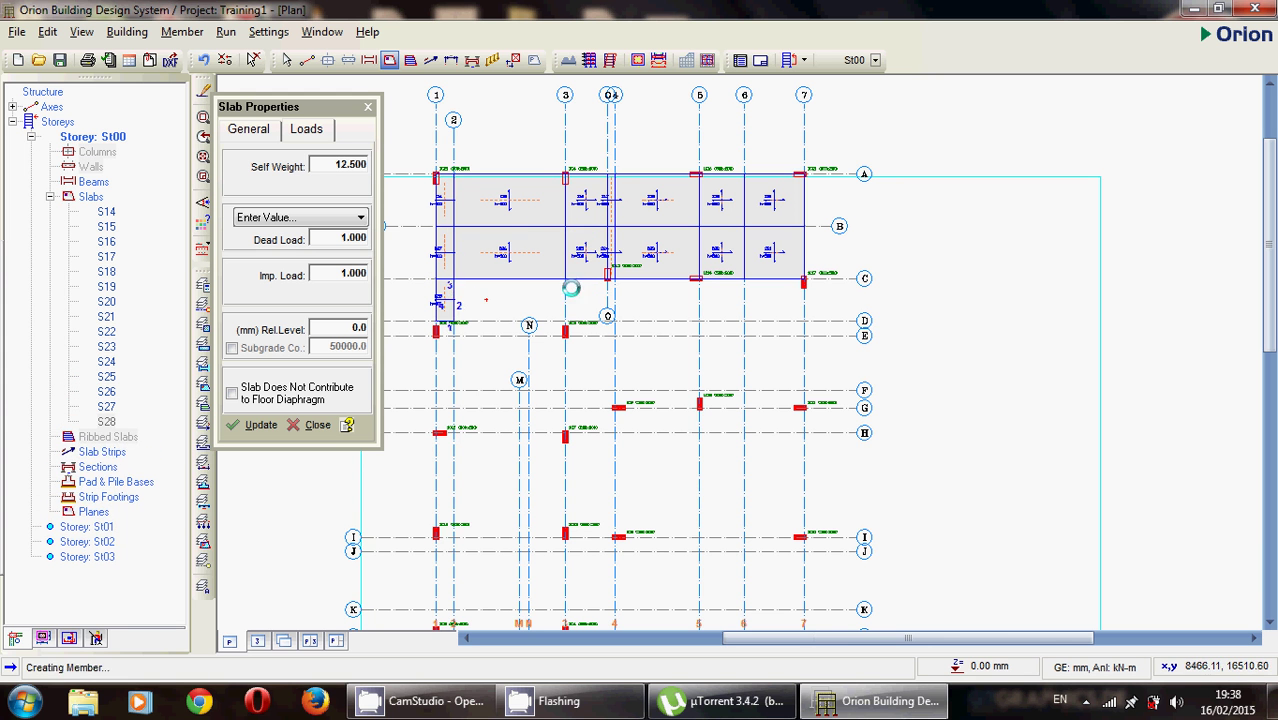
left_click(578, 291)
left_click(655, 295)
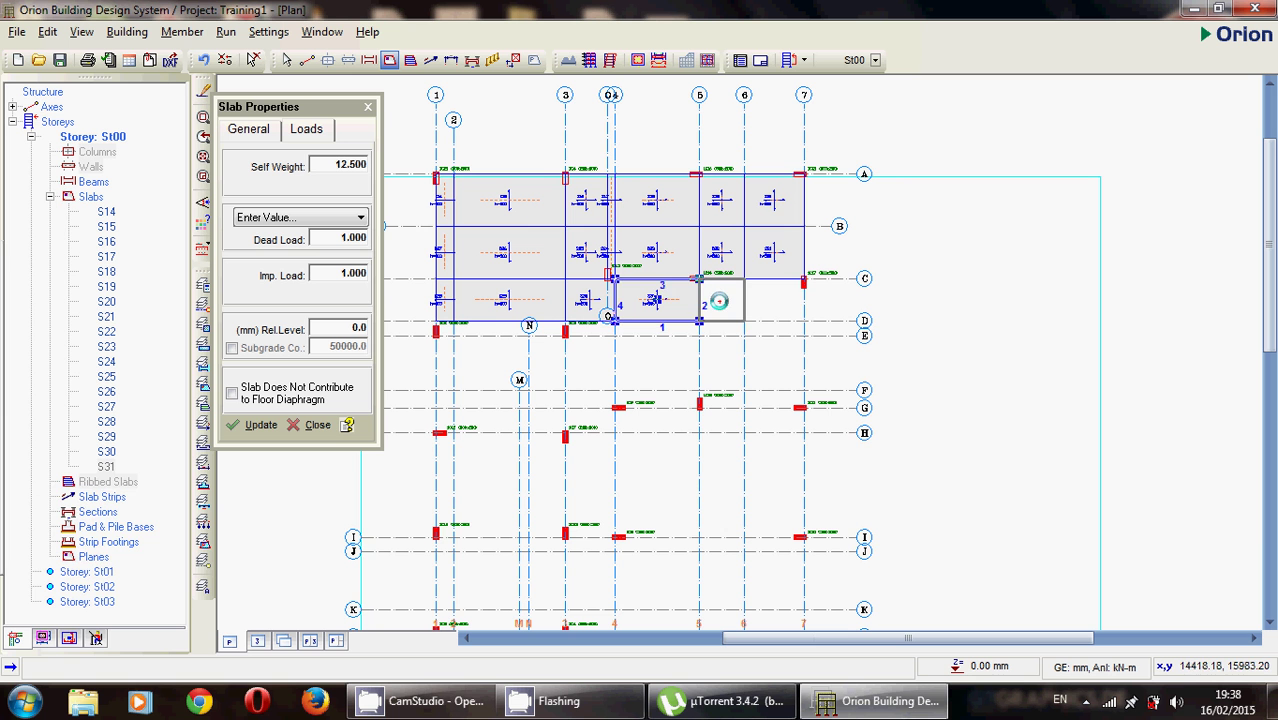
left_click(719, 300)
left_click(767, 297)
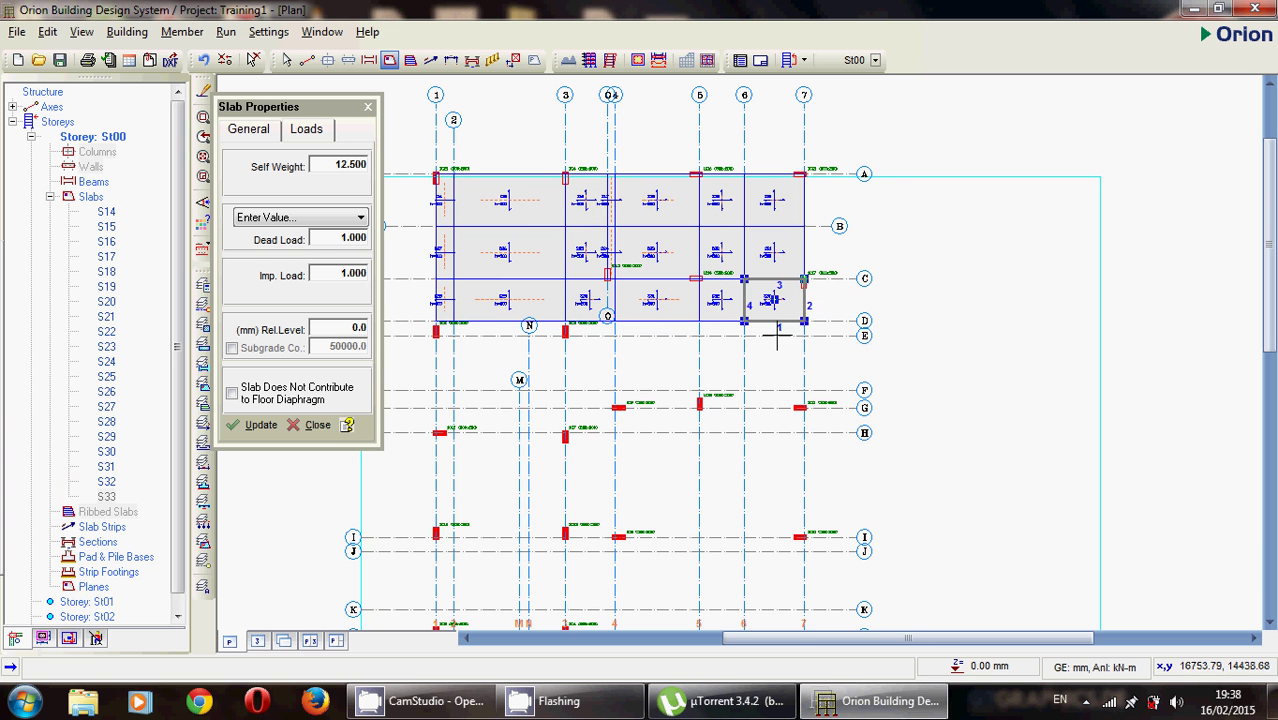
- Insert slabs in the bays between axes D, E and F, from axis 7 back to axis 3
left_click(772, 327)
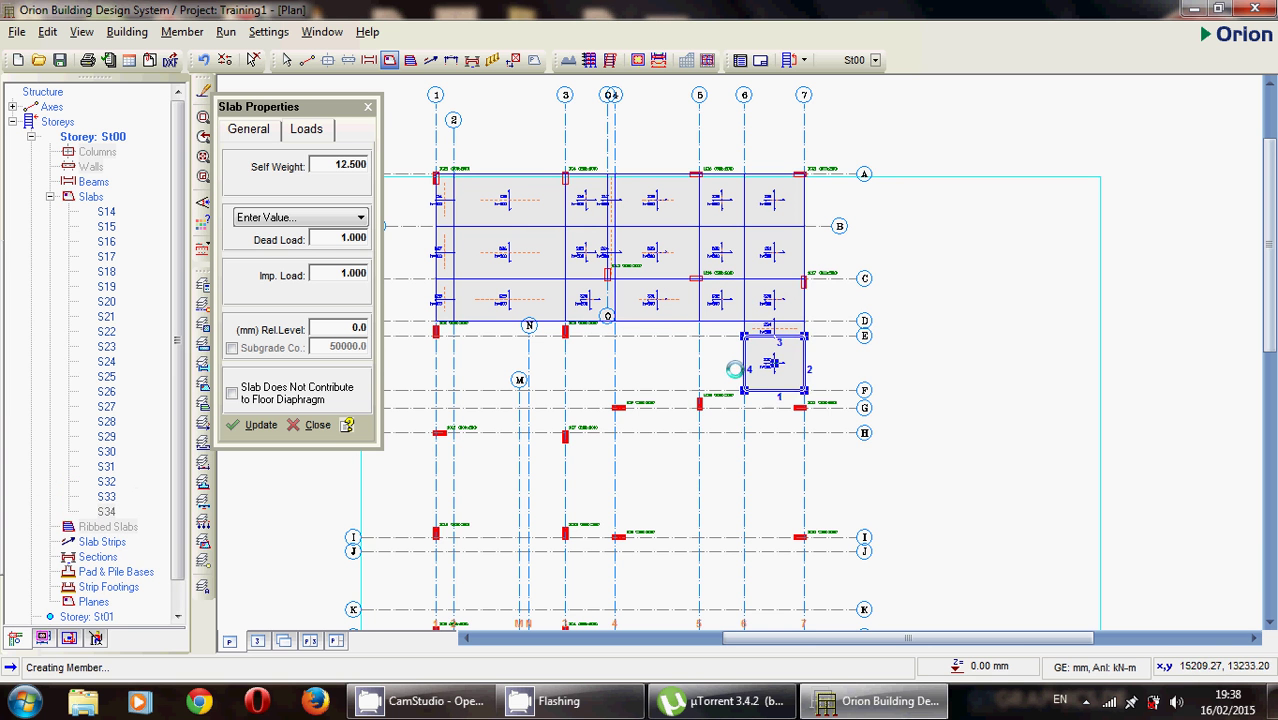
left_click(772, 362)
left_click(724, 333)
left_click(722, 328)
left_click(660, 328)
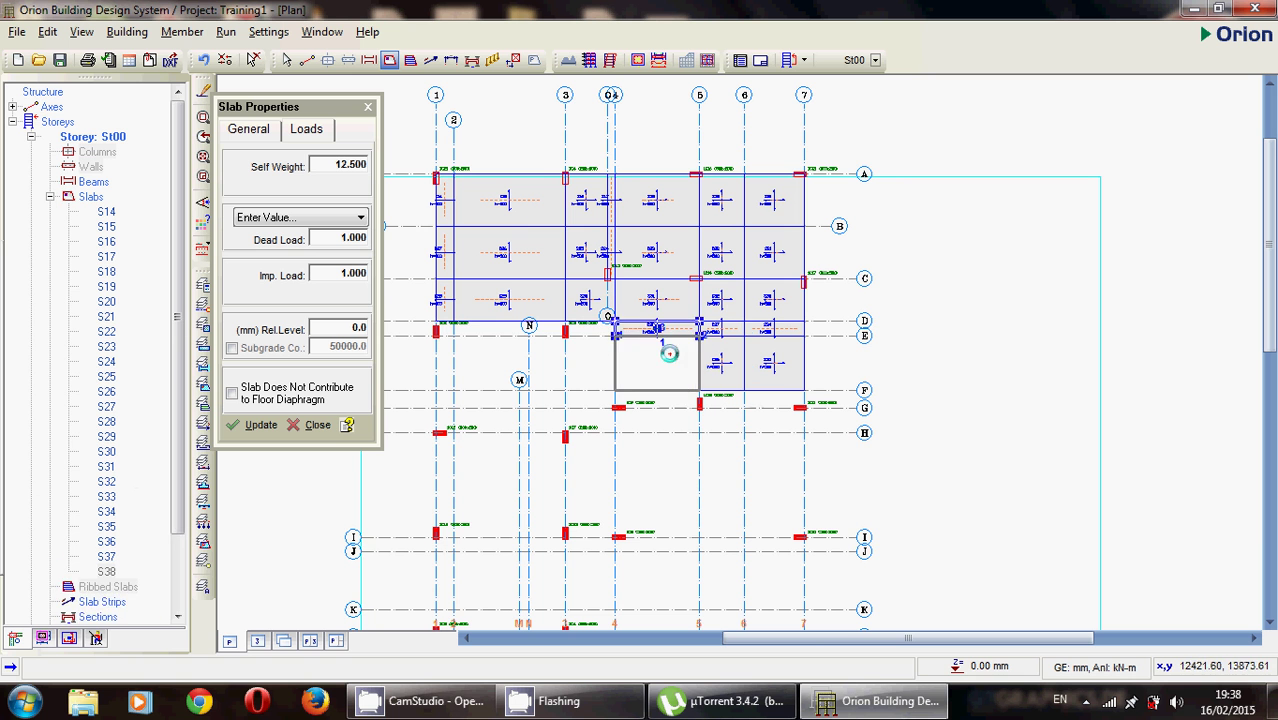
left_click(669, 353)
left_click(588, 360)
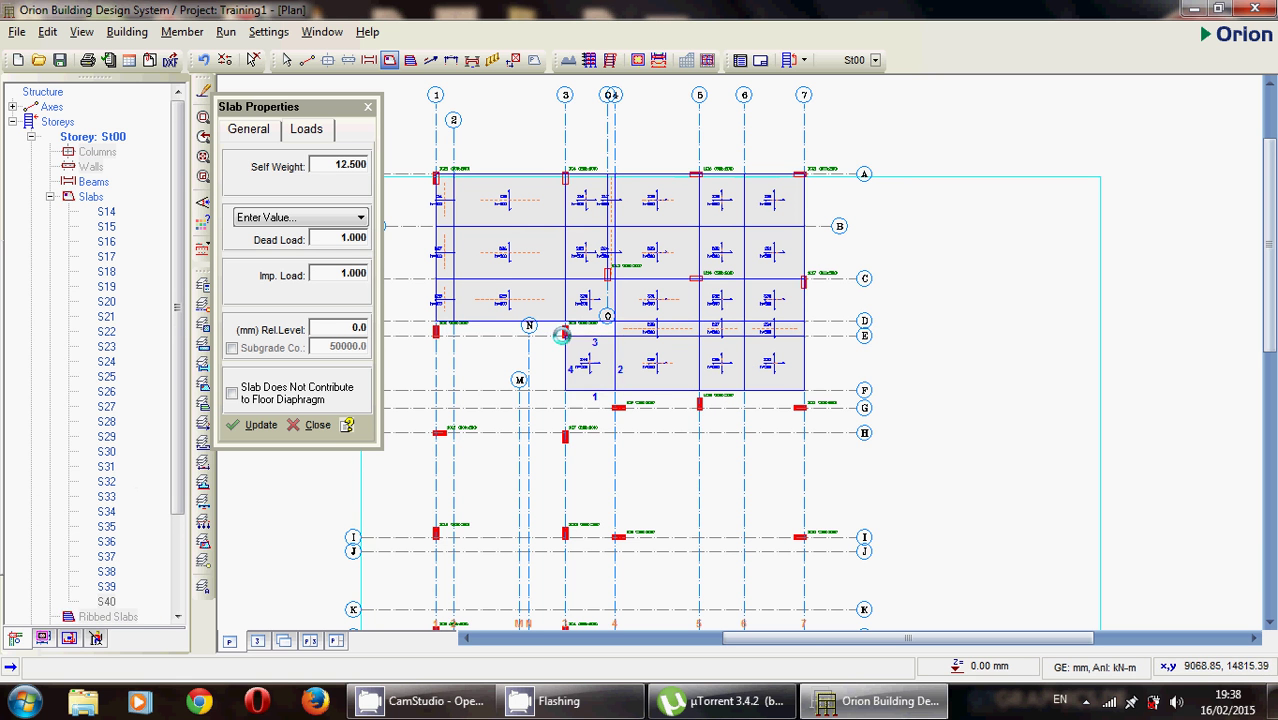
- Fill the remaining bays between axes D, E and F with slabs, from axis 1 to axis 3
left_click(510, 331)
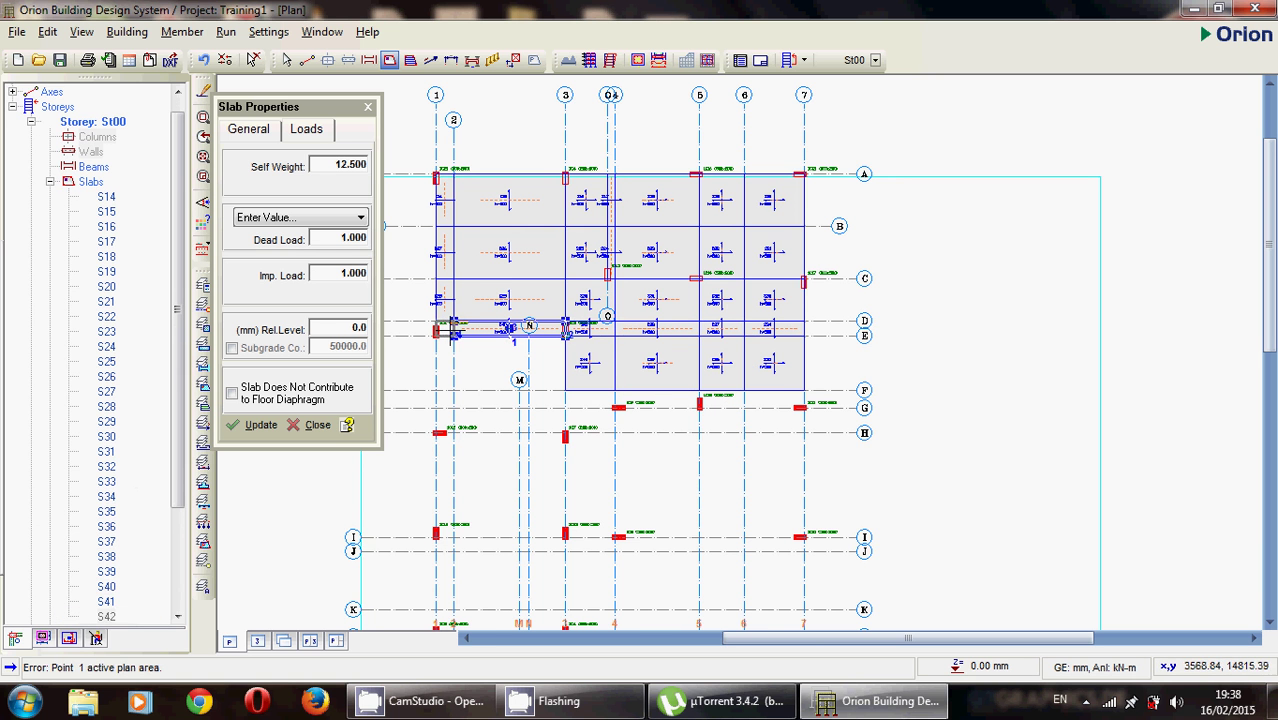
left_click(446, 334)
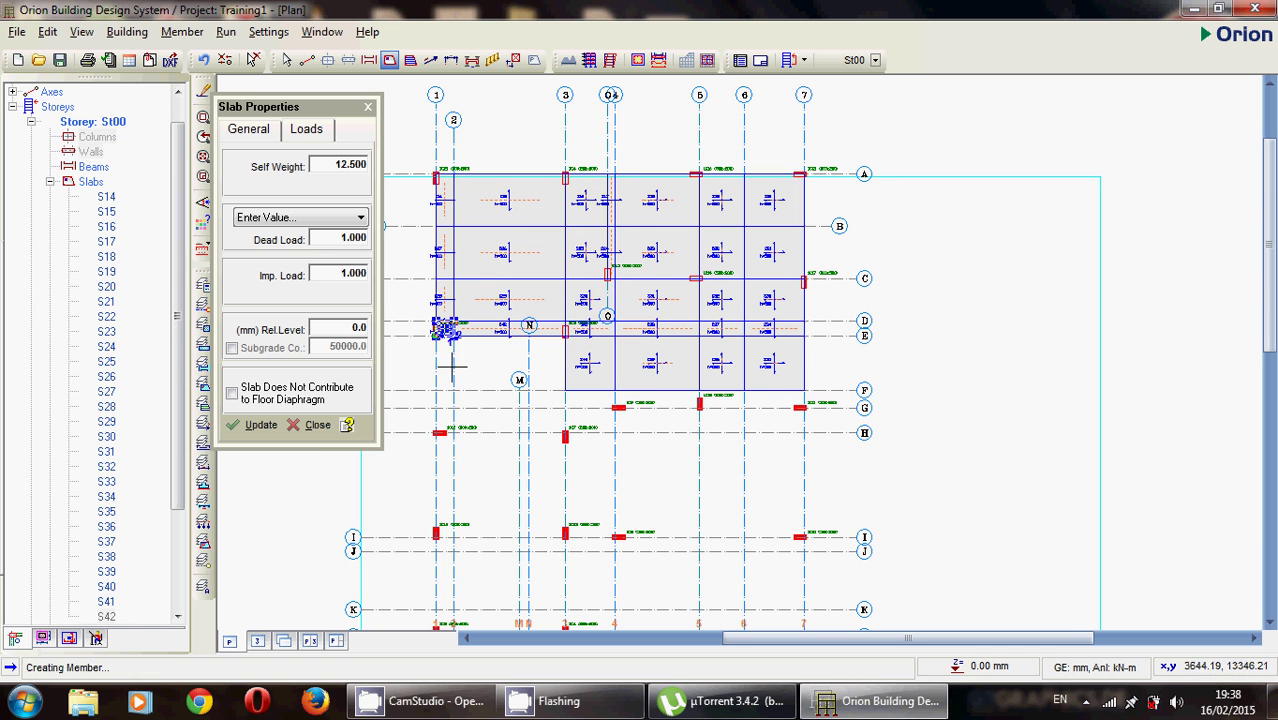
left_click(506, 363)
left_click(540, 362)
- Insert slabs in every narrow bay between axes F and G, from axis 1 across to axis 7
scroll(528, 414, "up", 1)
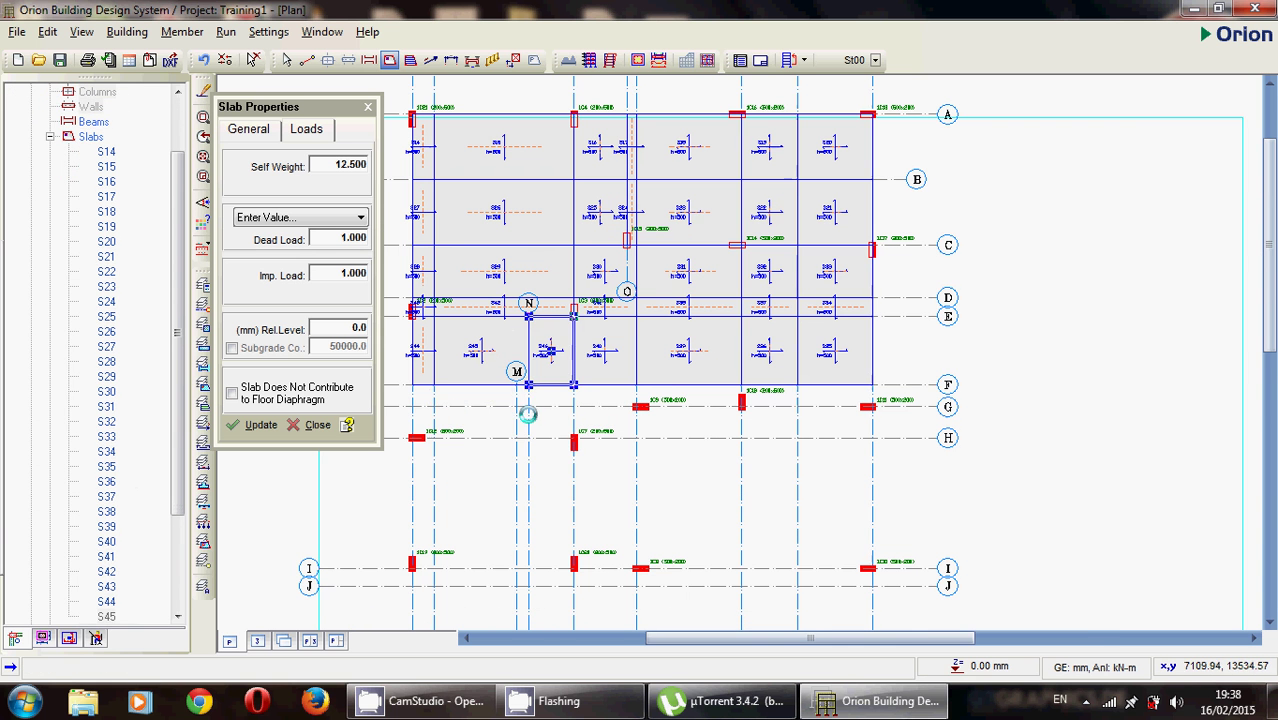
left_click(450, 400)
left_click(480, 398)
left_click(489, 398)
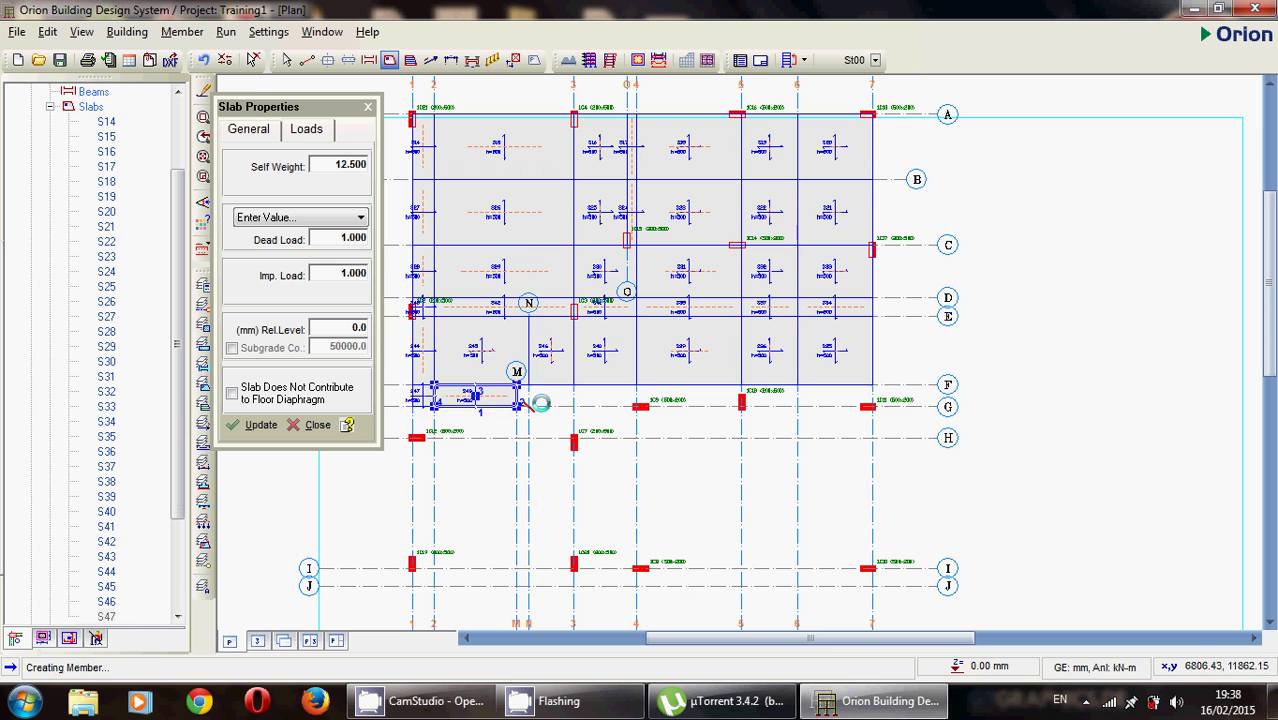
left_click(524, 399)
left_click(540, 399)
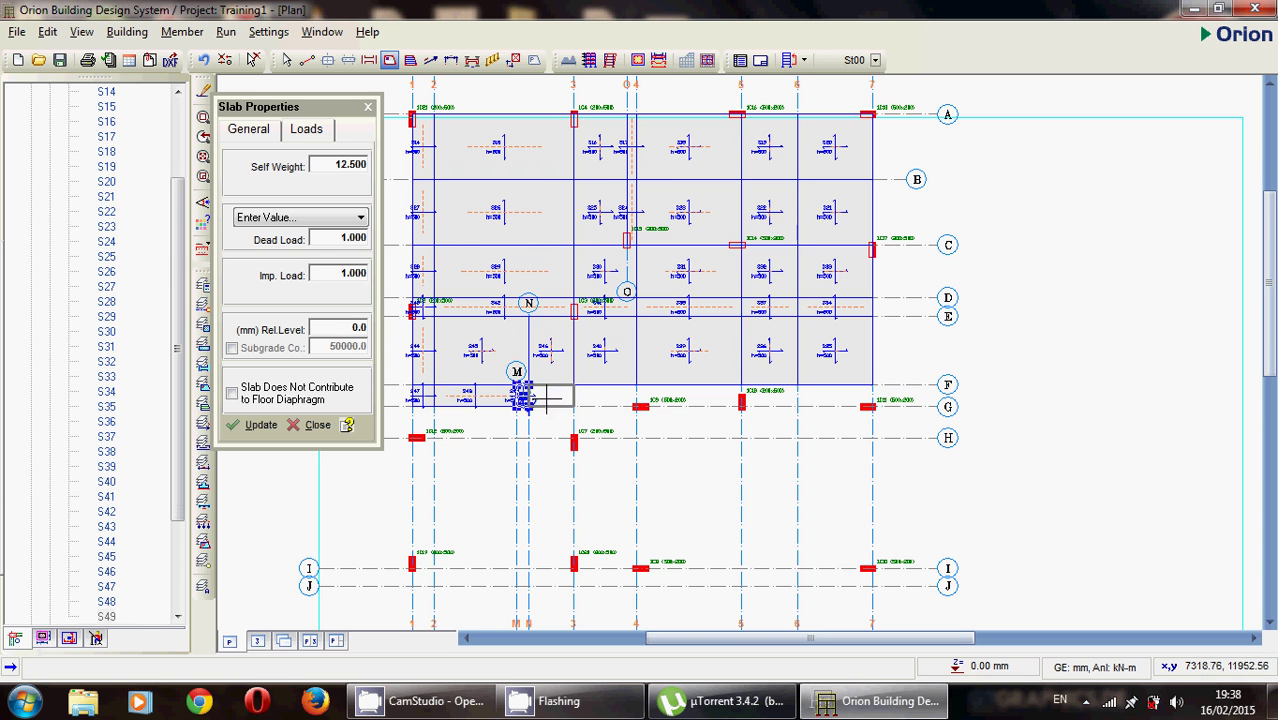
left_click(605, 398)
left_click(685, 398)
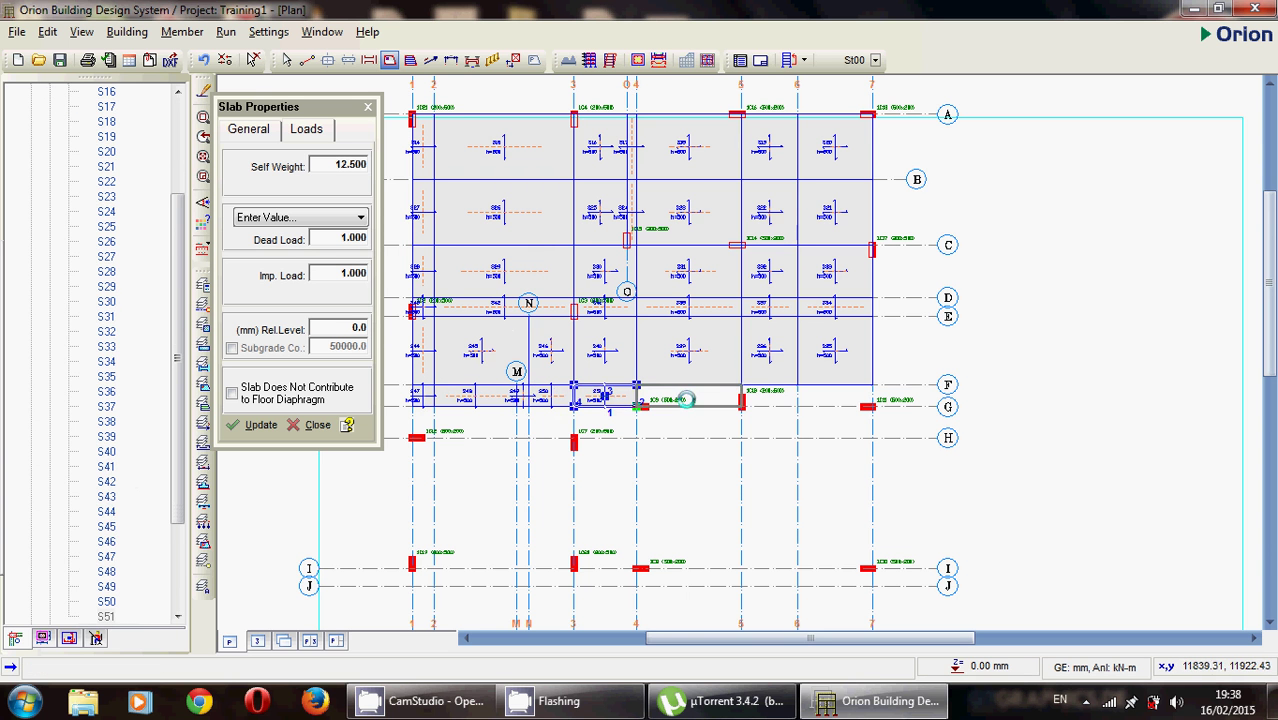
left_click(770, 398)
left_click(827, 398)
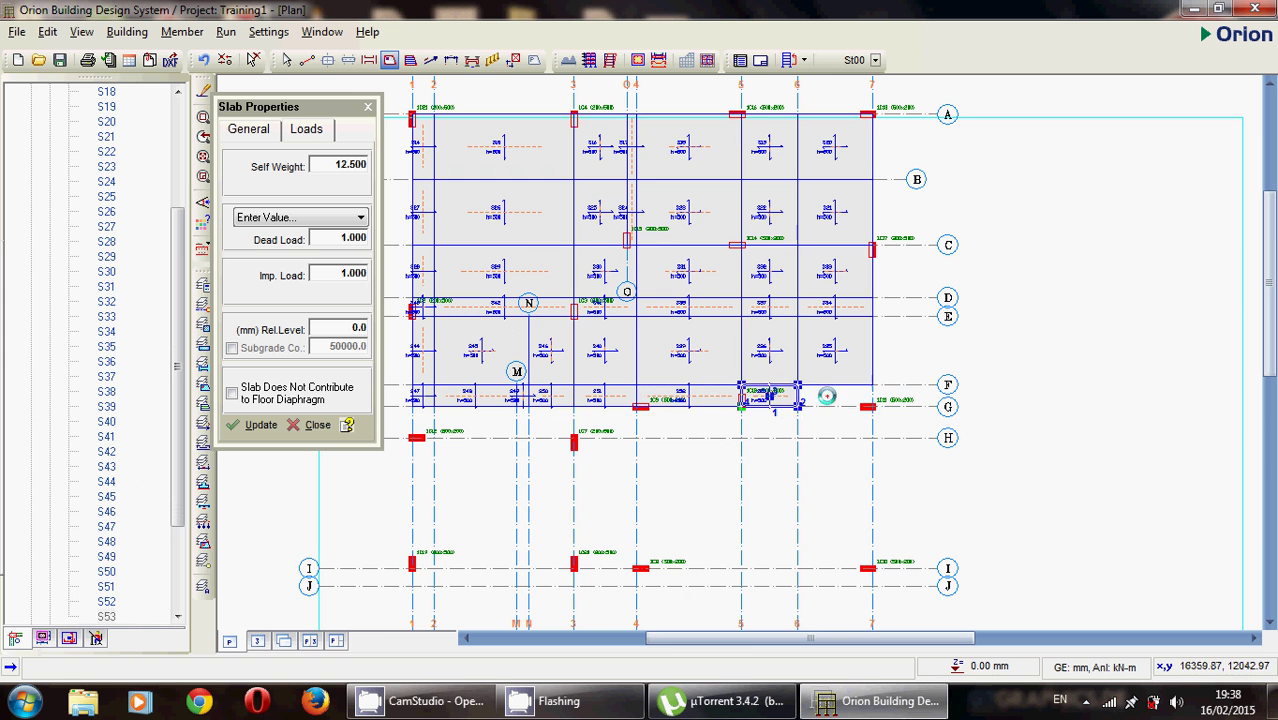
left_click(773, 393)
- Insert slabs in every axis bay between axes G and H, from axis 7 back to axis 1
scroll(787, 359, "down", 3)
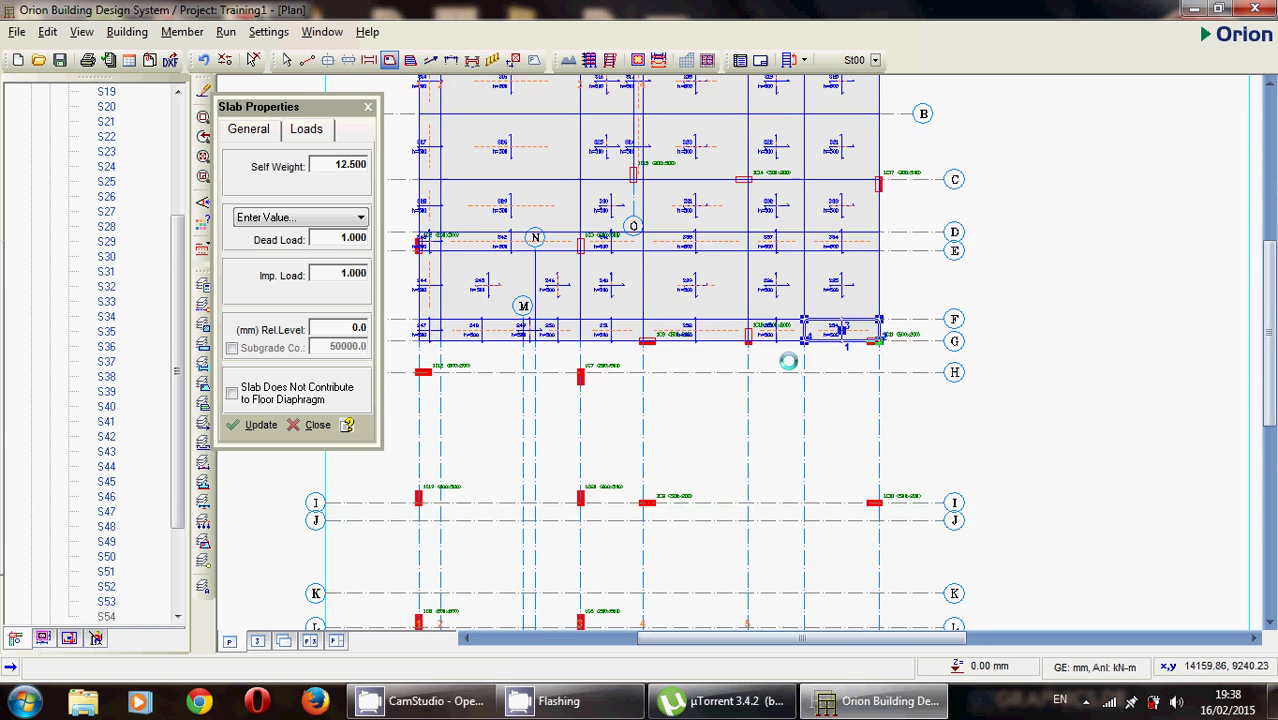
scroll(810, 345, "left", 1)
left_click(866, 298)
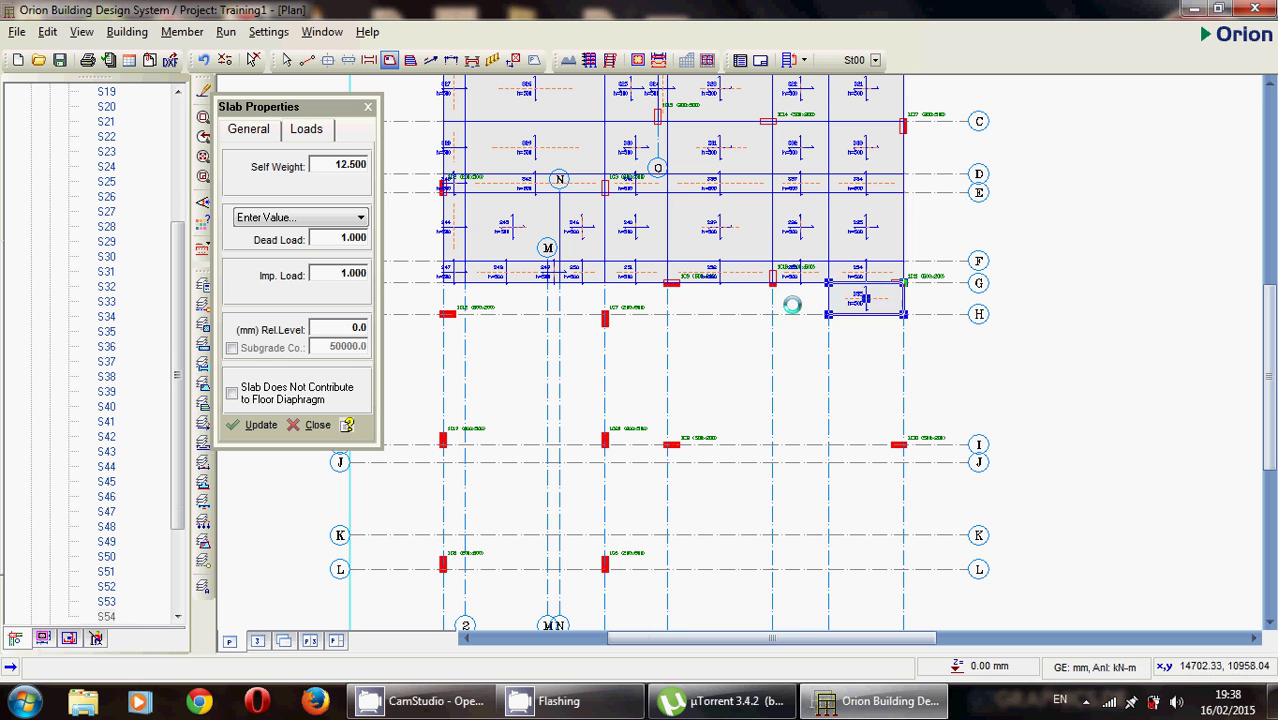
left_click(800, 298)
left_click(690, 300)
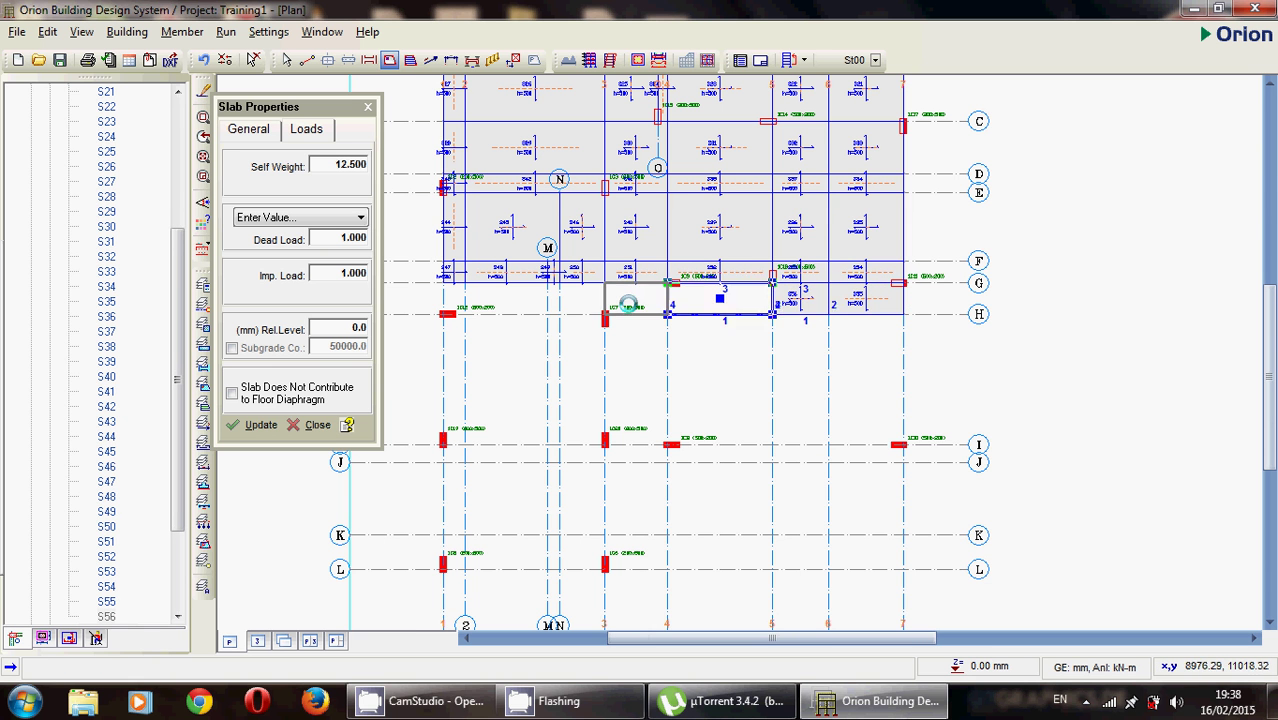
left_click(630, 300)
left_click(580, 302)
left_click(553, 302)
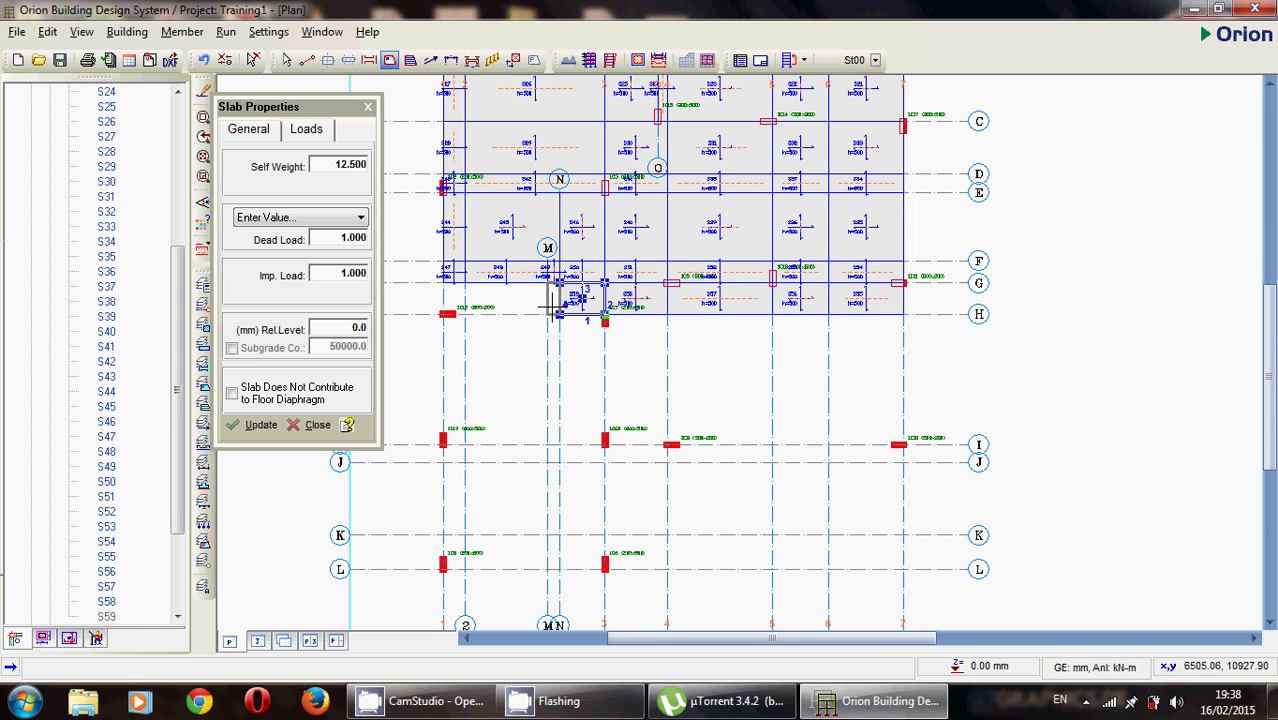
left_click(456, 305)
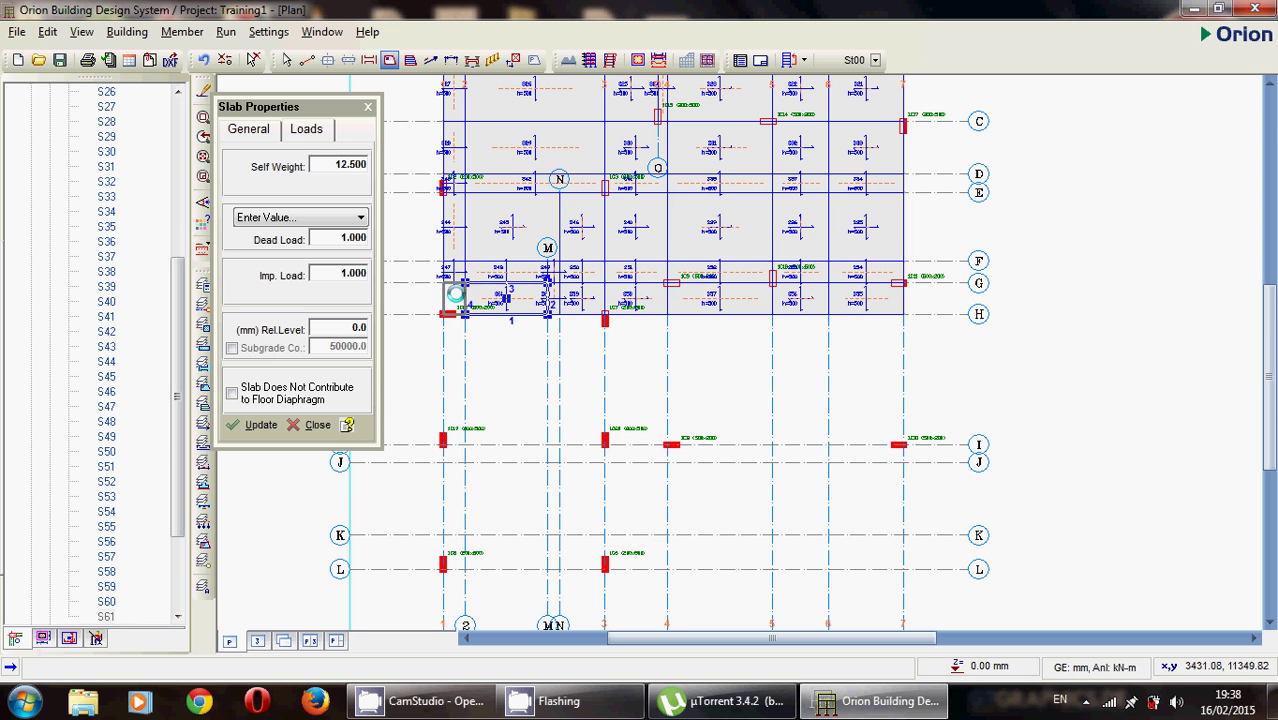
- Insert slabs in every axis bay between axes H and I, from axis 1 across to axis 7, saving the changes
left_click(455, 380)
right_click(498, 375)
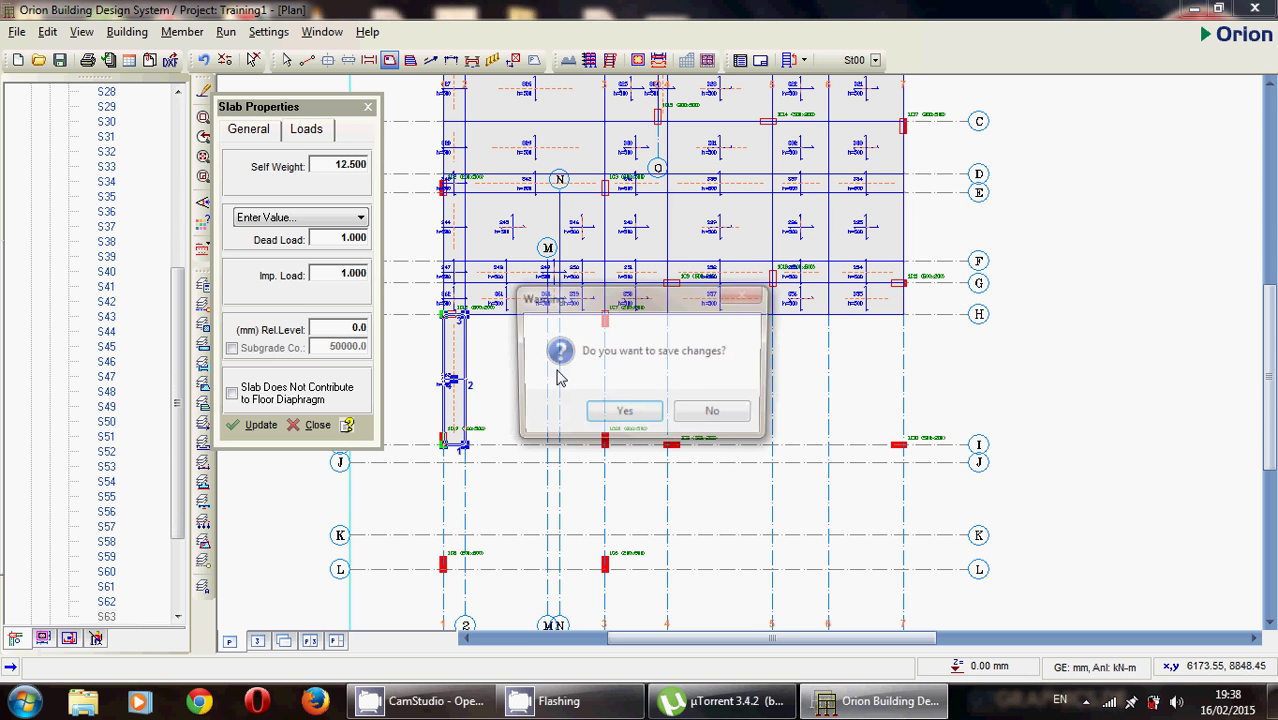
left_click(609, 416)
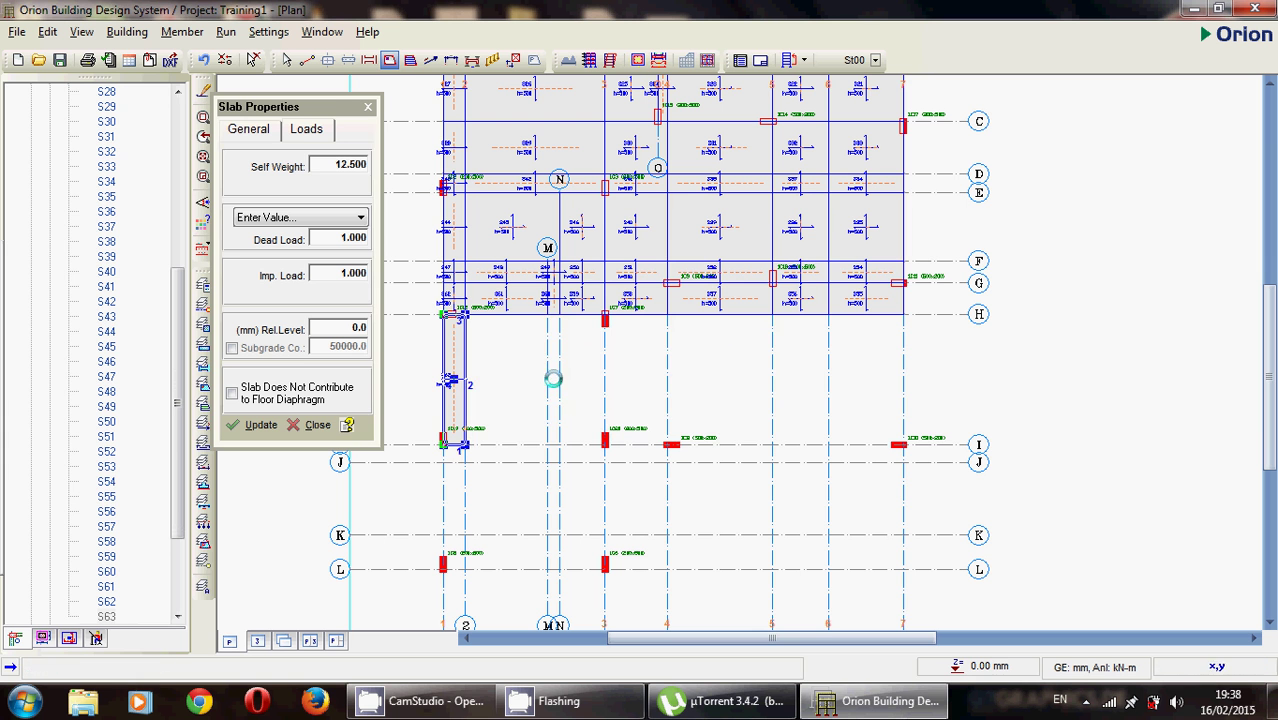
left_click(553, 374)
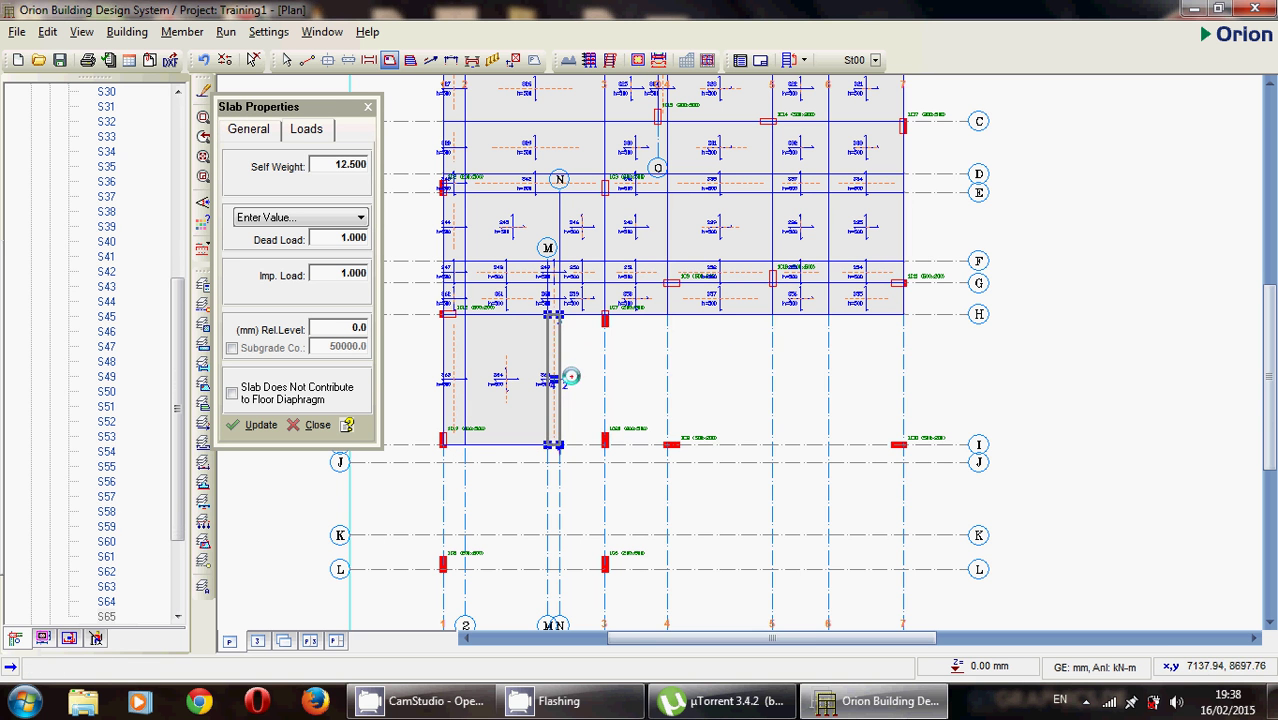
left_click(582, 378)
left_click(636, 380)
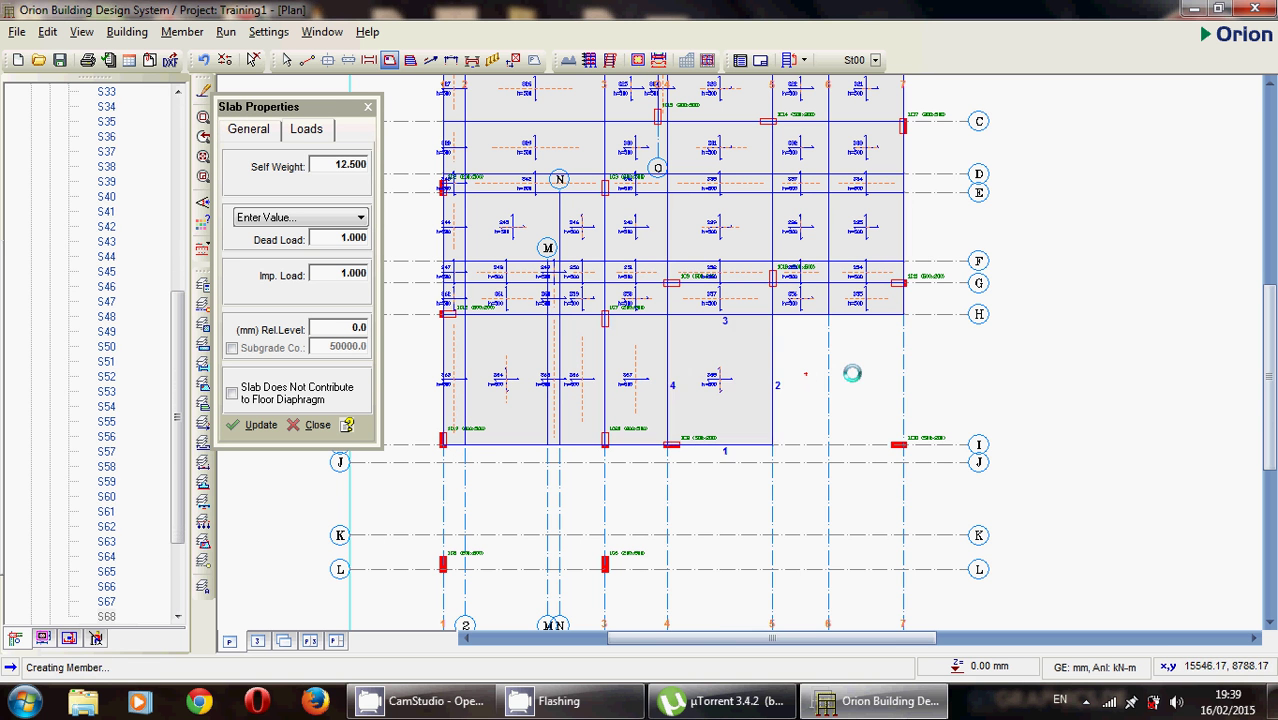
left_click(805, 374)
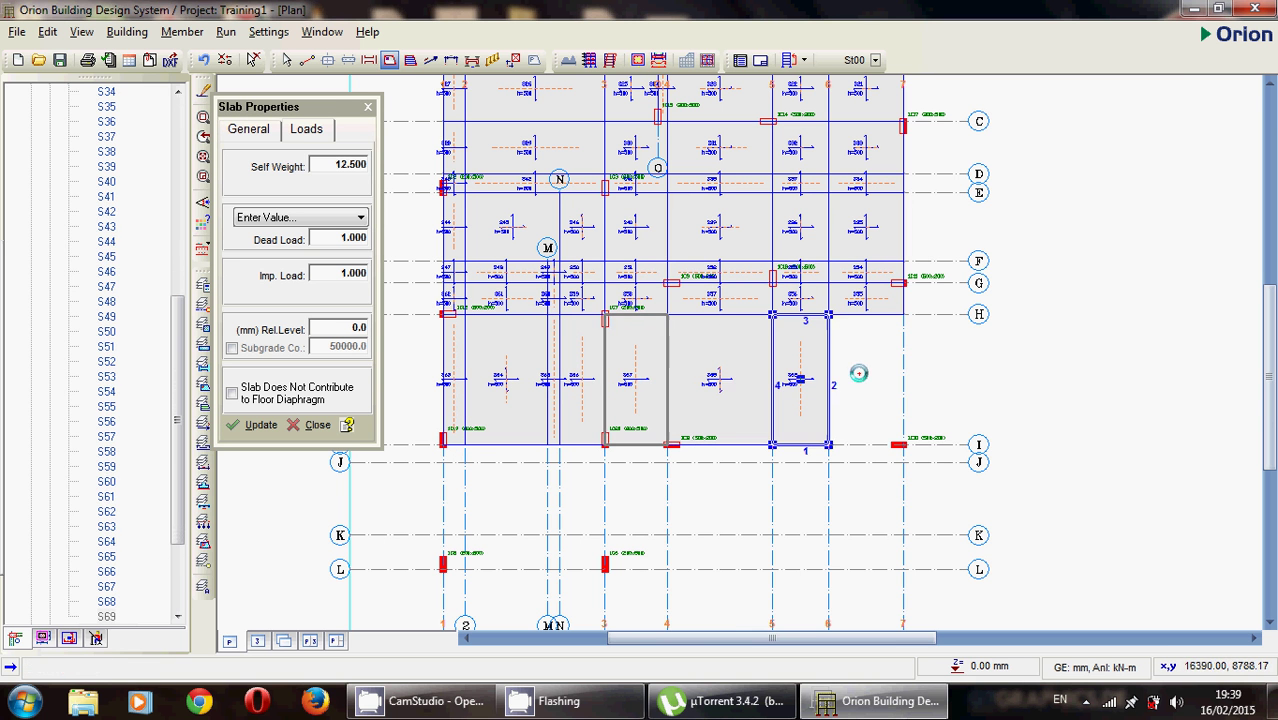
- Insert slabs in the bays between axes I, J, K and L that lie between axis 2 and axis 3
left_click(582, 488)
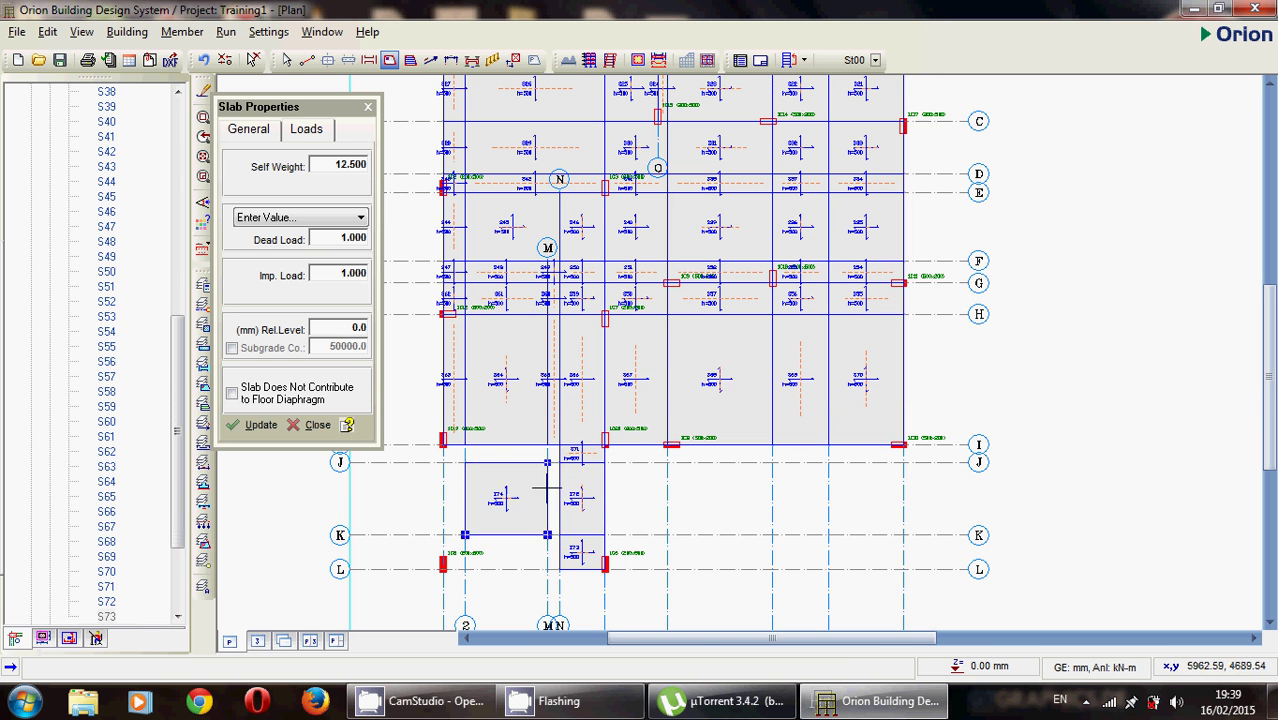
left_click(551, 465)
left_click(553, 495)
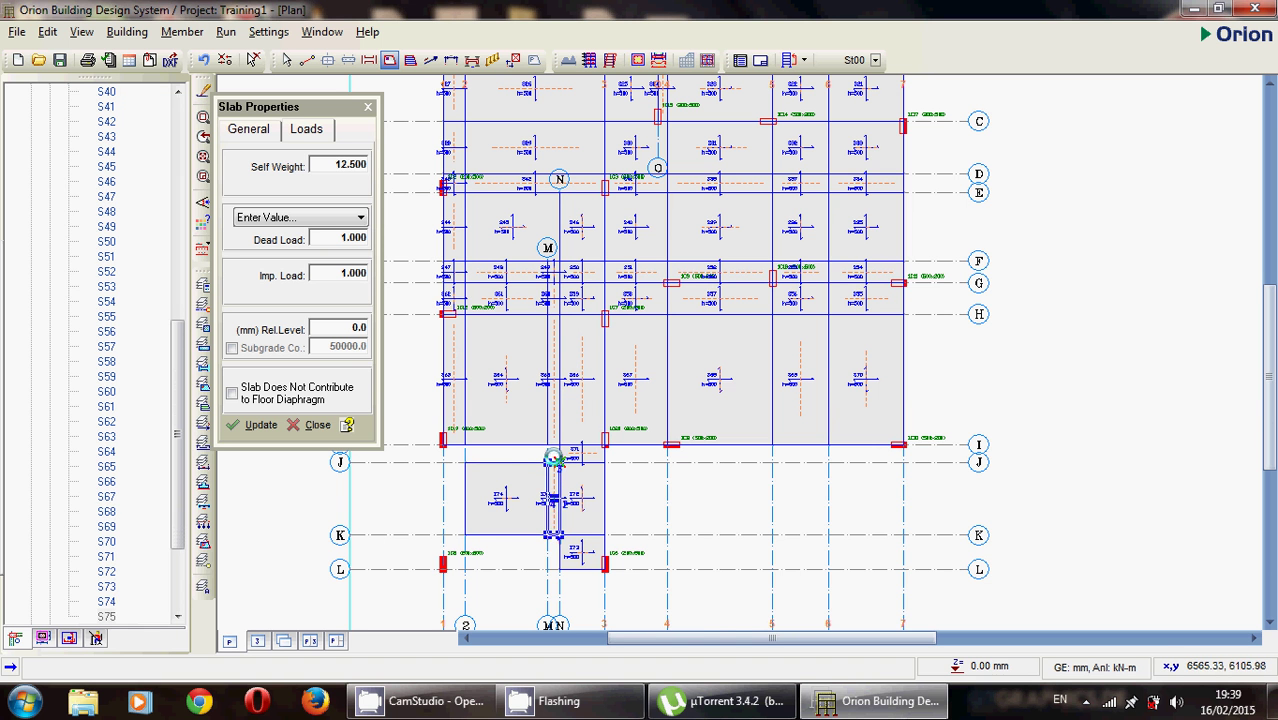
left_click(553, 451)
left_click(540, 453)
left_click(559, 555)
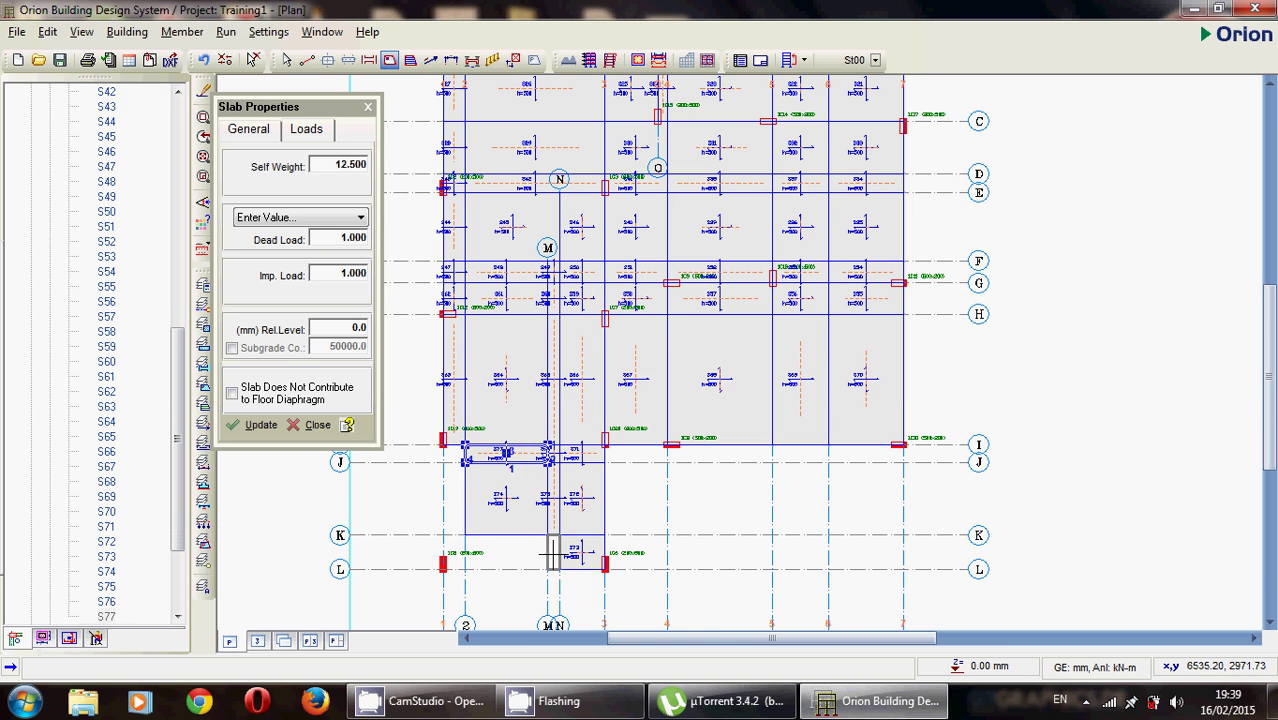
left_click(505, 552)
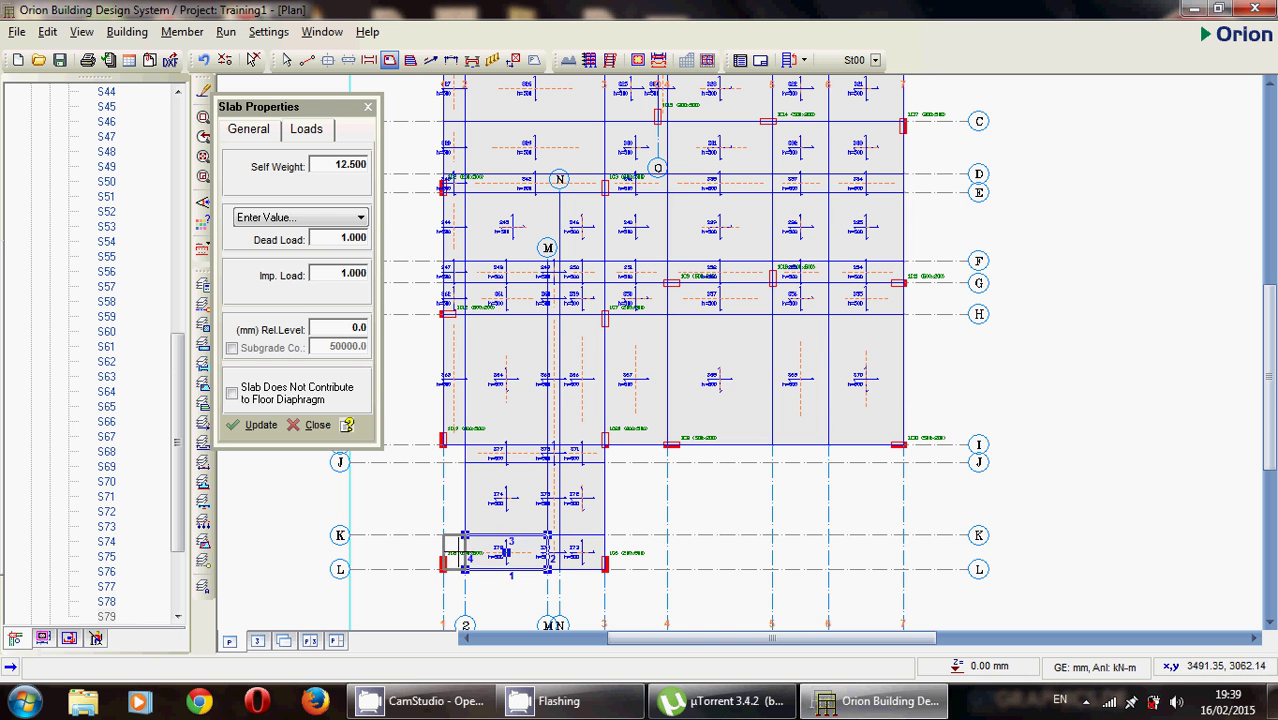
- Insert slabs in the three bays between axes 1 and 2, from axis L up to axis I
left_click(453, 553)
left_click(453, 500)
left_click(455, 455)
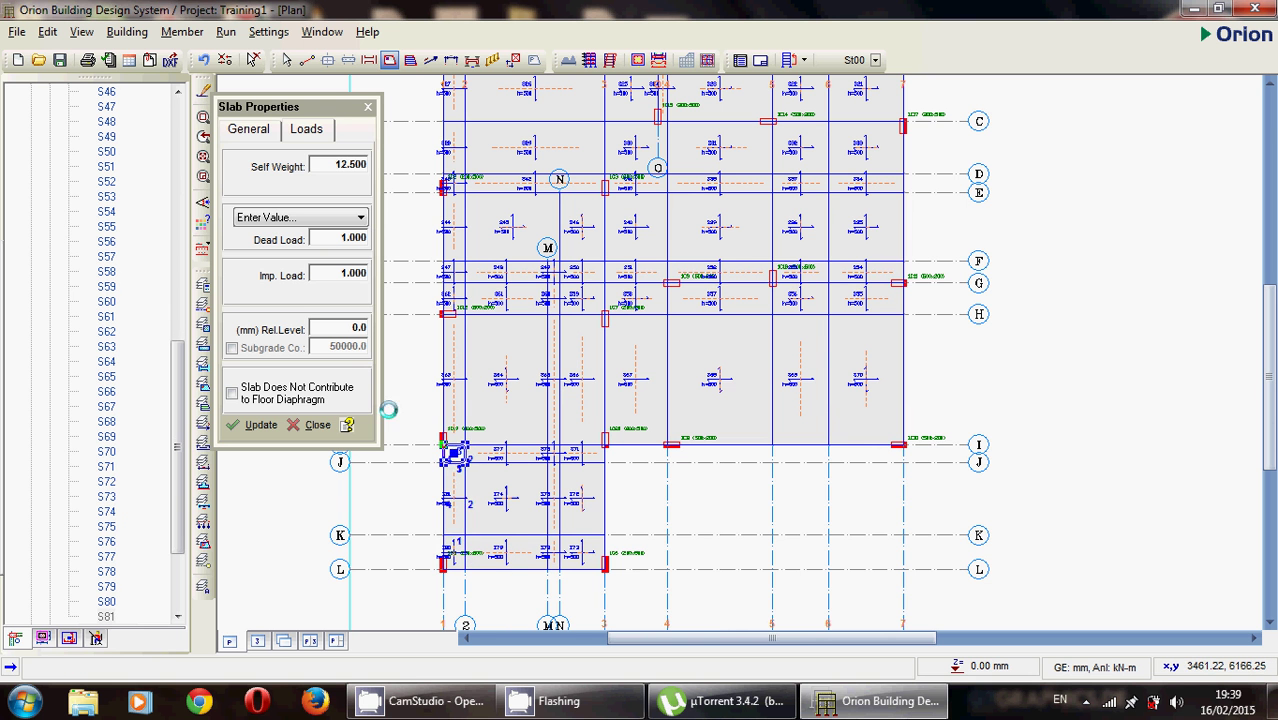
- Close the slab properties, clear the slab selection and check the slab layout on the plan
left_click(368, 106)
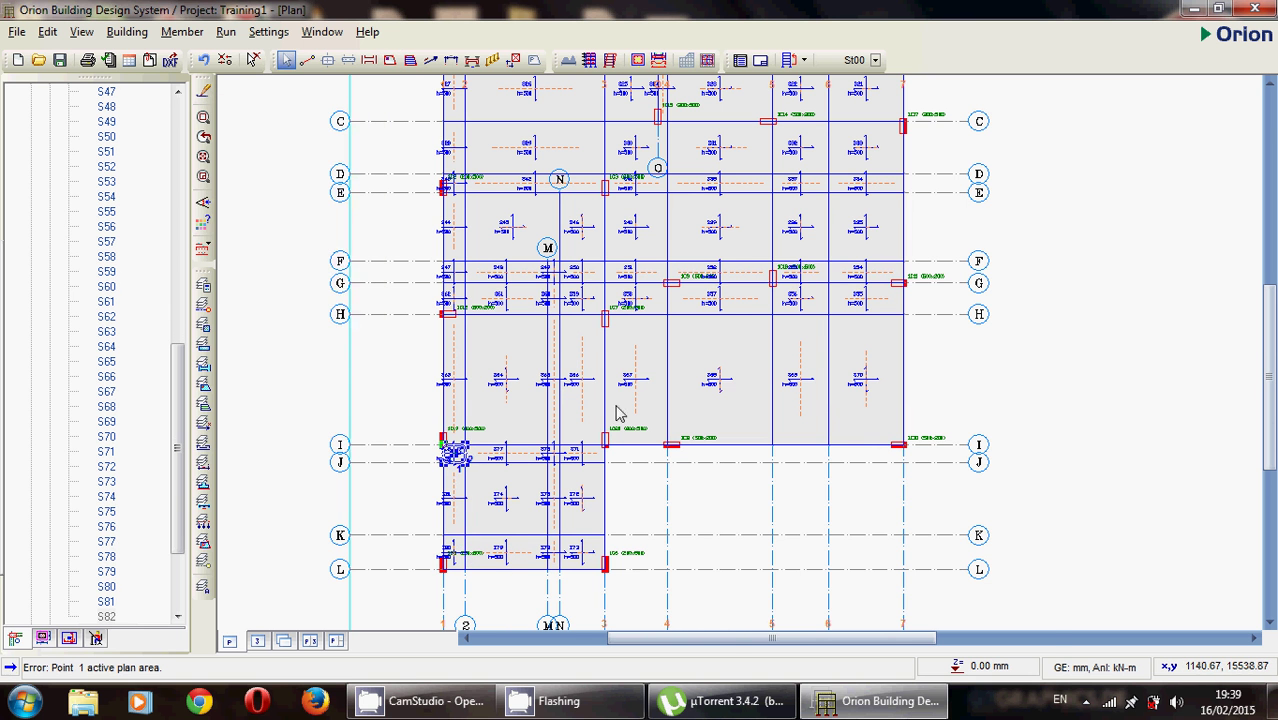
scroll(614, 408, "down", 3)
scroll(574, 462, "up", 2)
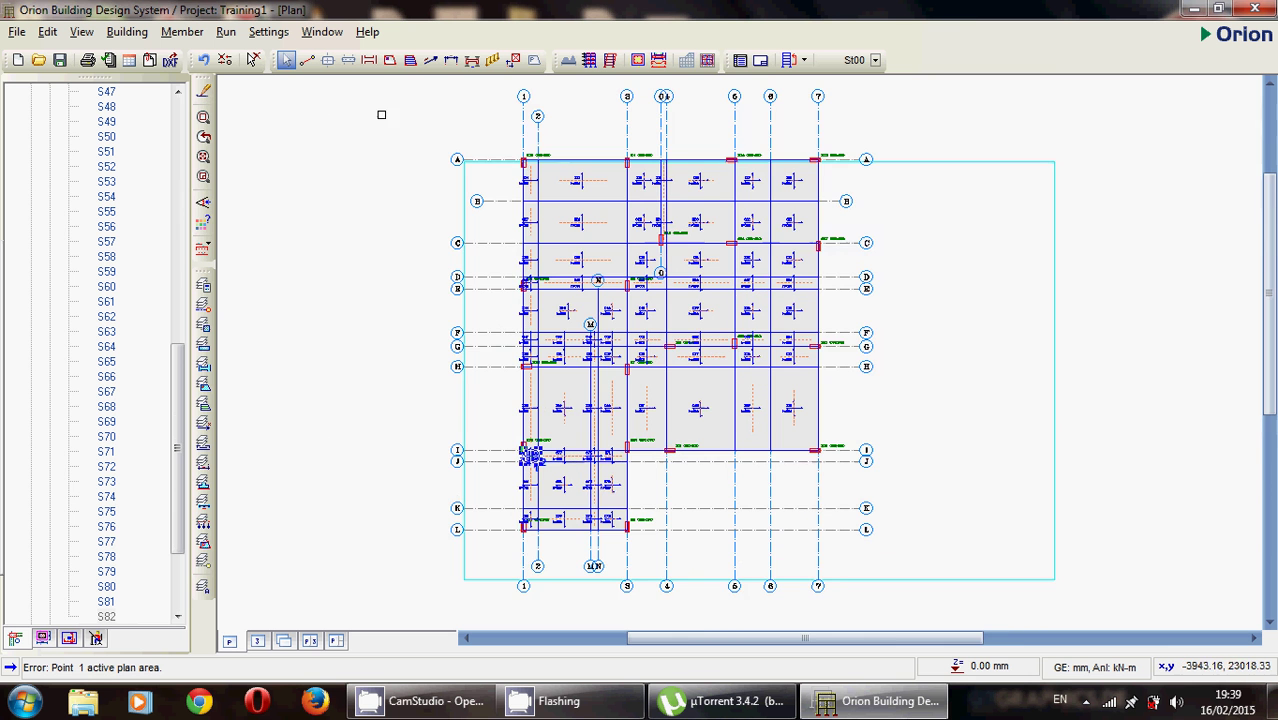
left_click(253, 59)
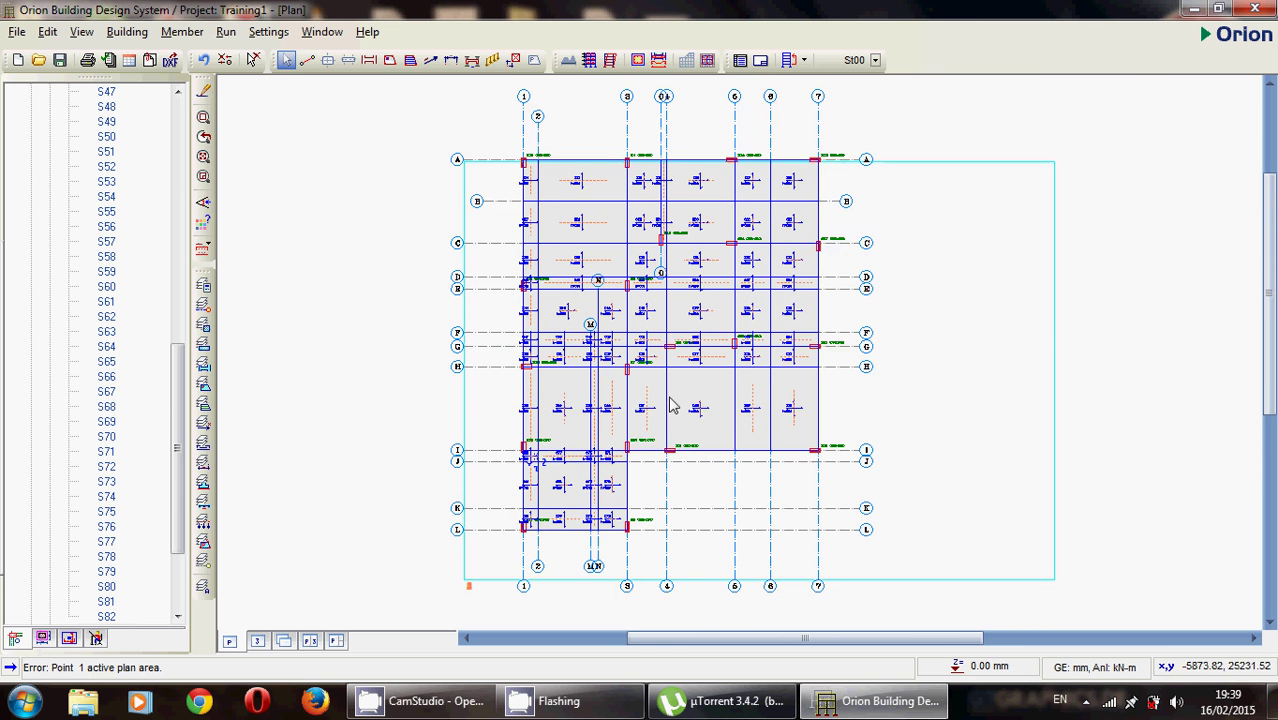
scroll(622, 434, "up", 3)
scroll(619, 431, "down", 2)
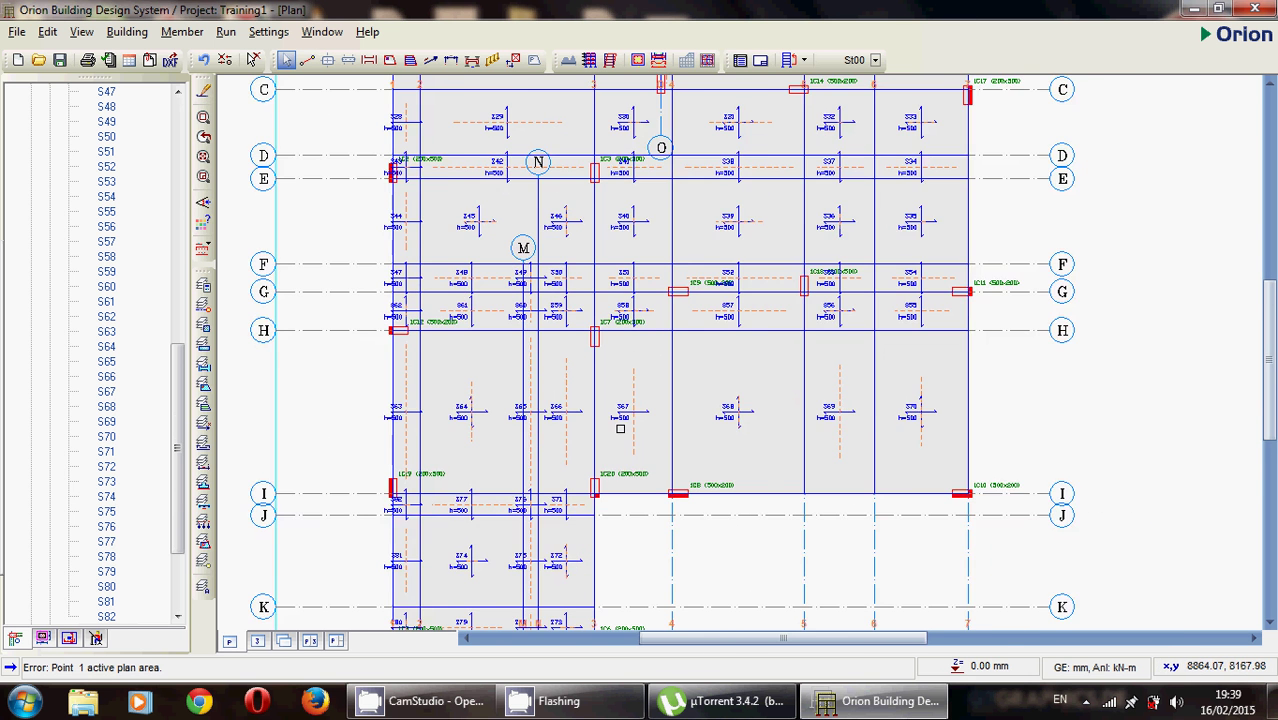
- Open the FE Raft Foundation Analysis for the slab layout on storey St00
scroll(620, 428, "down", 1)
scroll(613, 380, "down", 2)
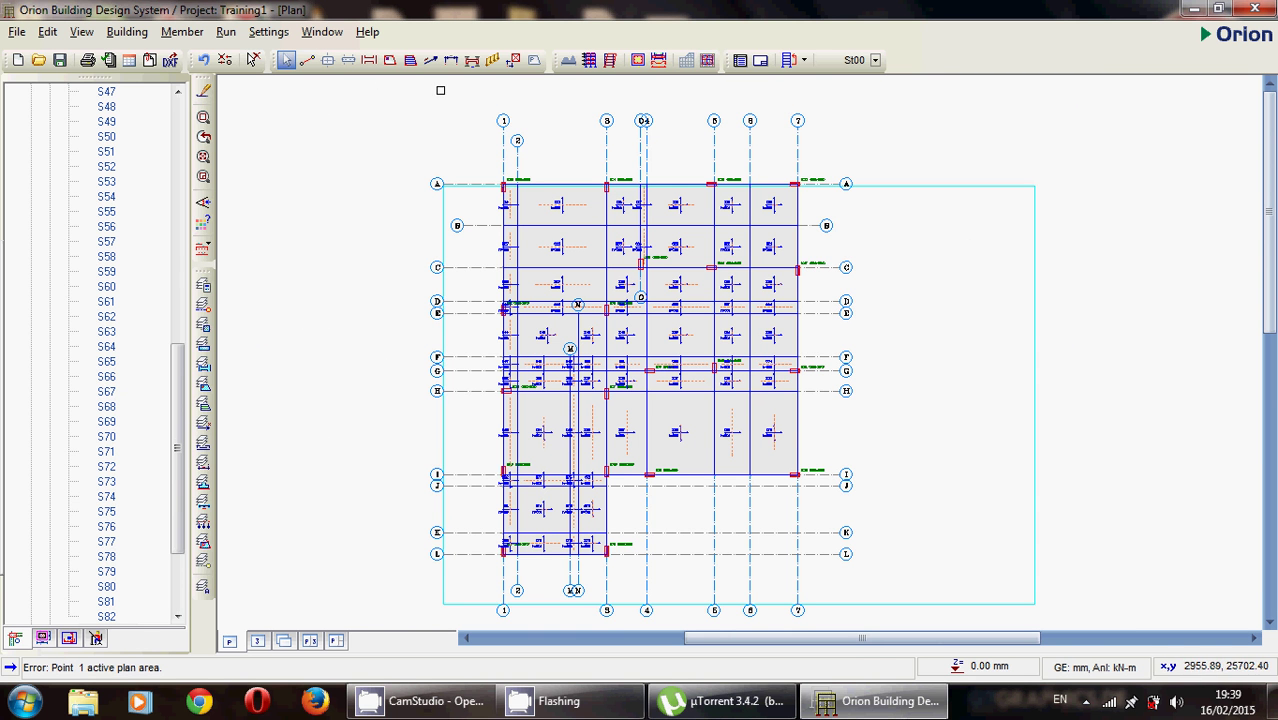
left_click(225, 32)
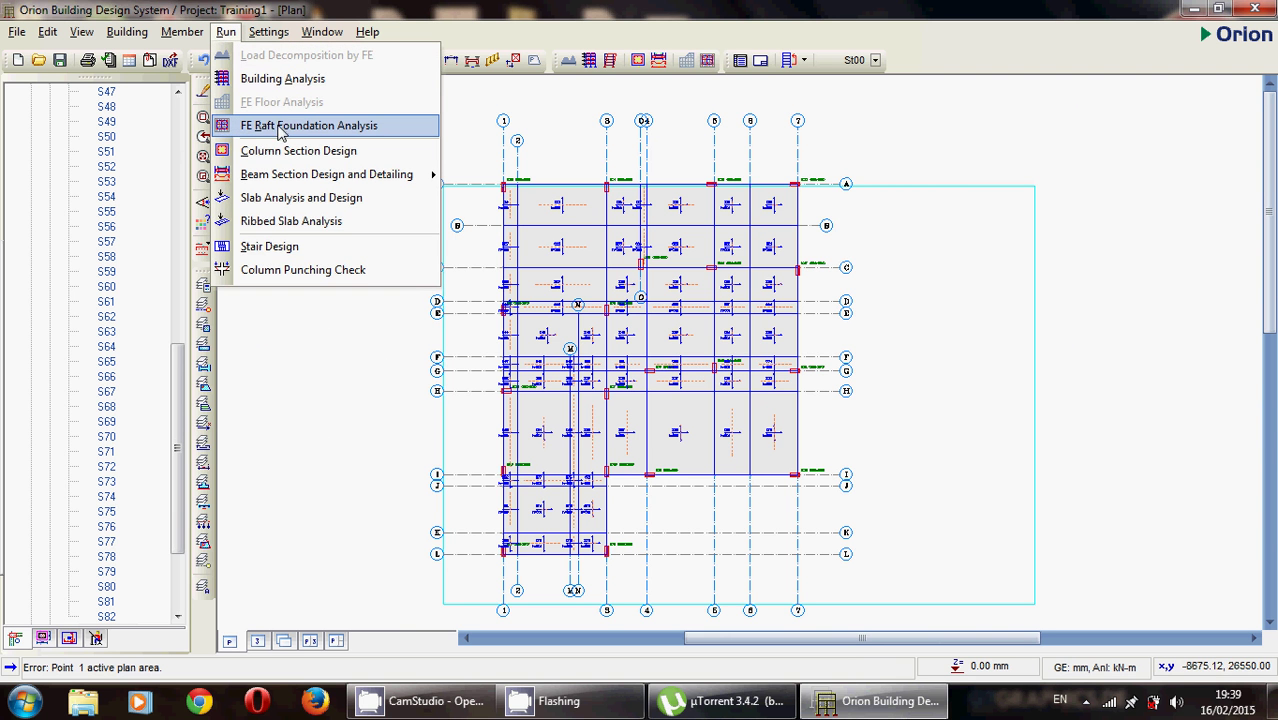
left_click(374, 127)
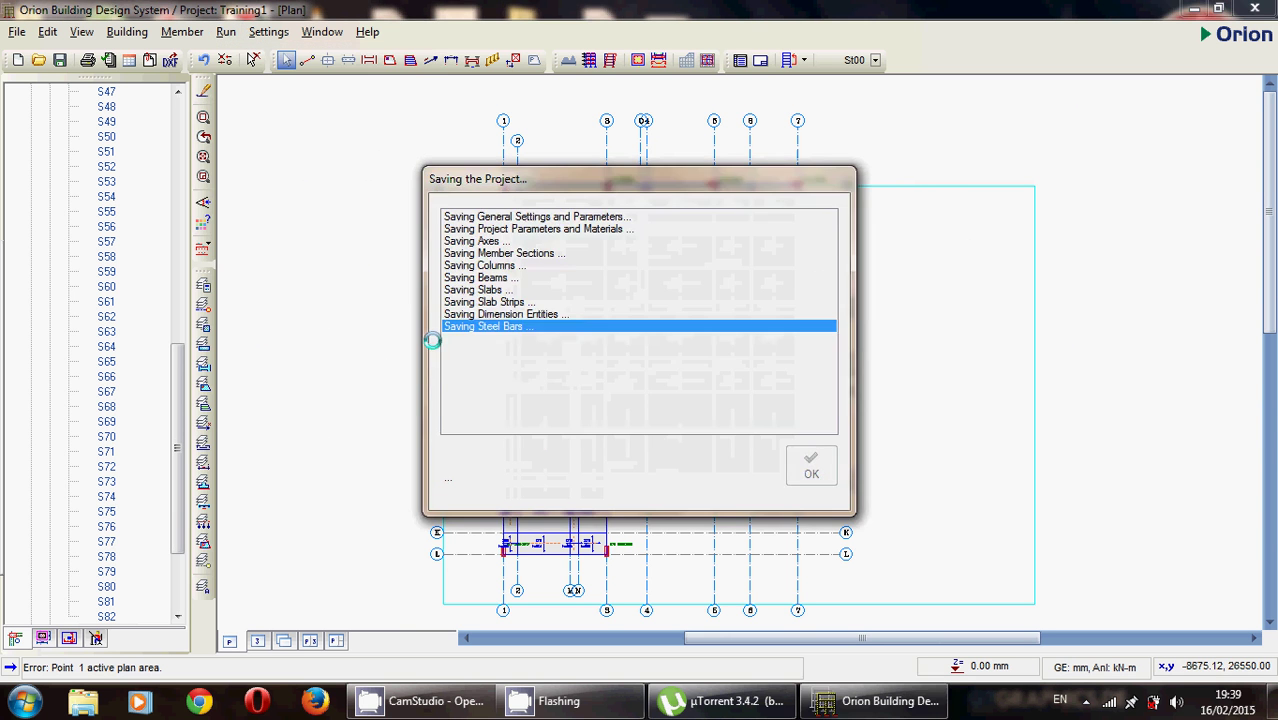
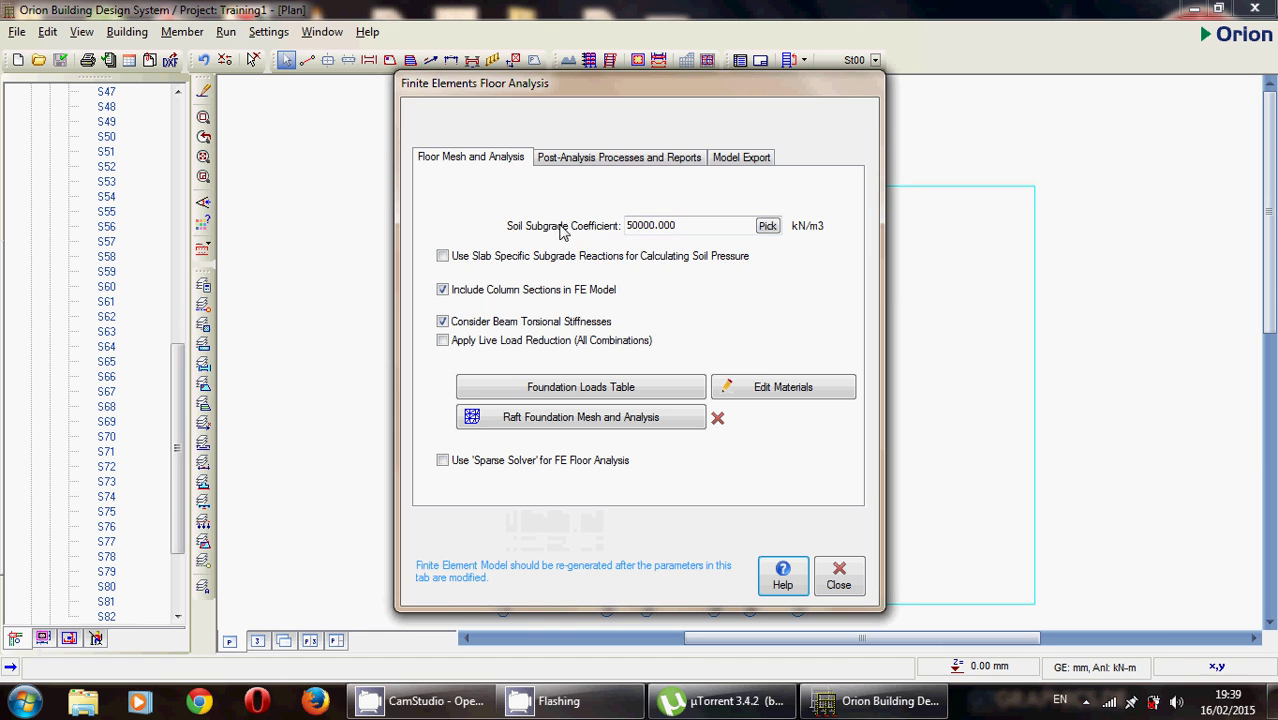
- Check the soil subgrade coefficient against the reference ranges of subgrade reaction for the different soil types
double_click(644, 227)
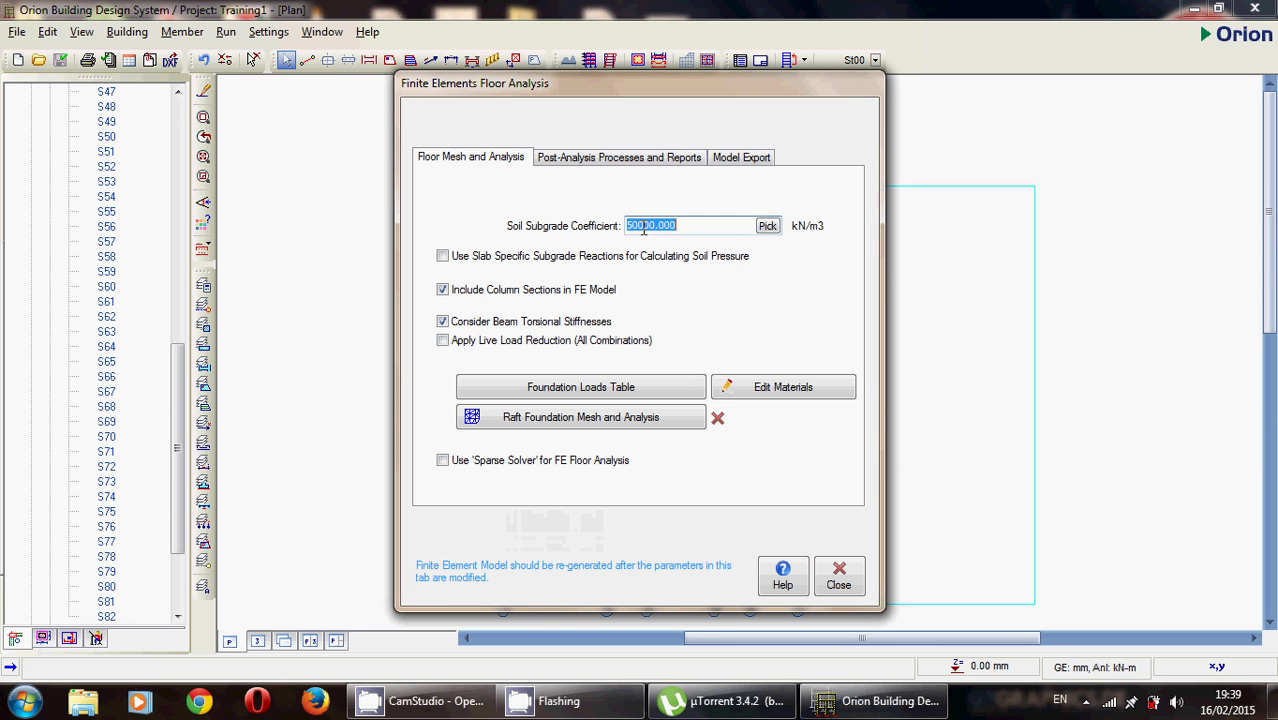
left_click(766, 226)
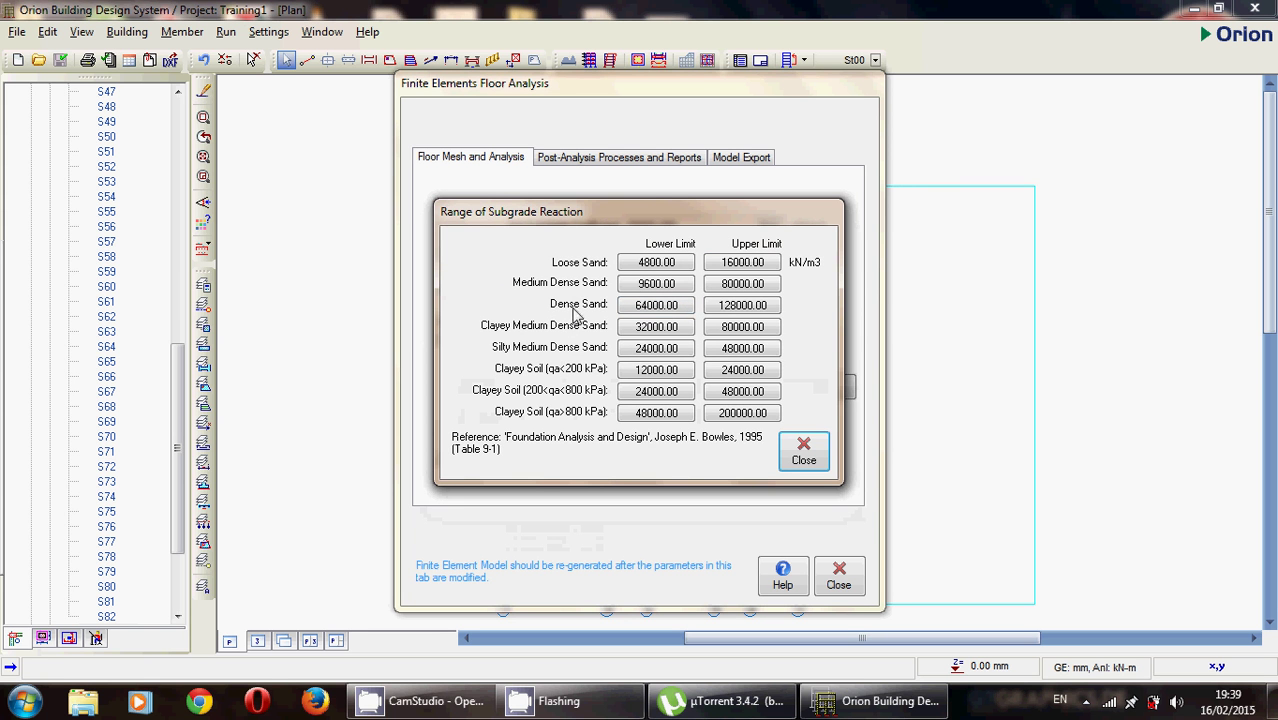
left_click(800, 452)
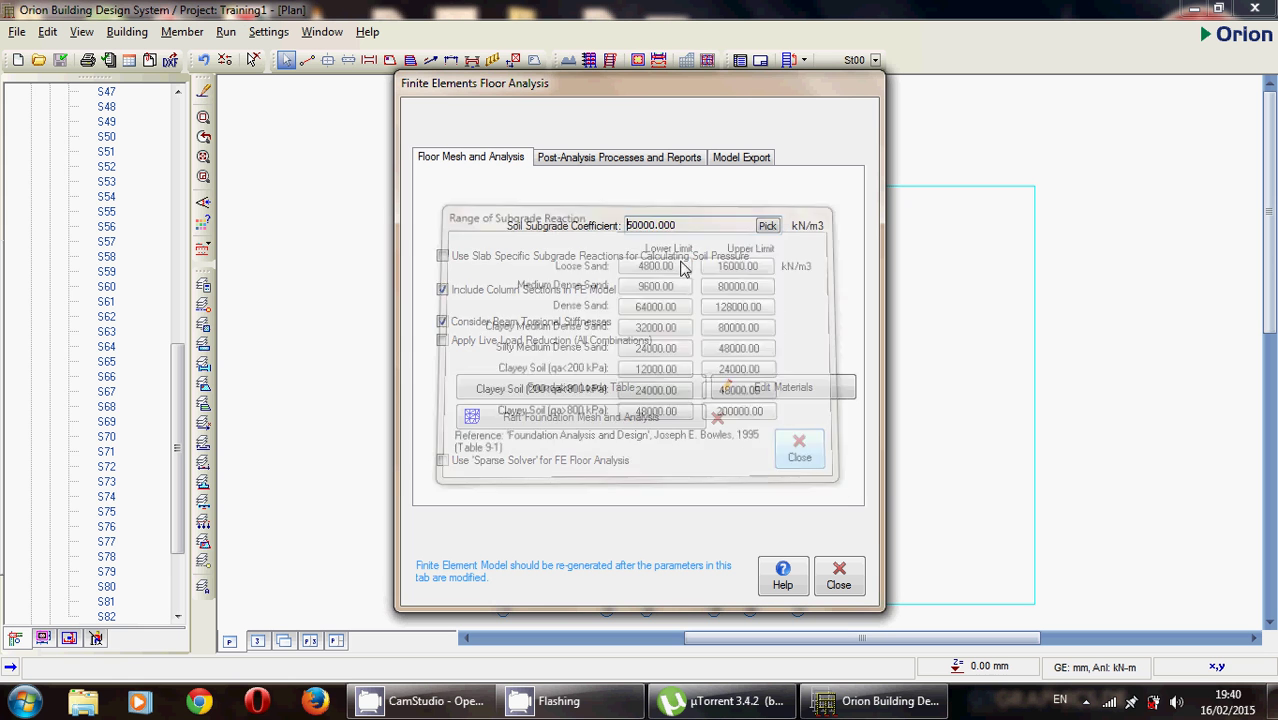
double_click(679, 226)
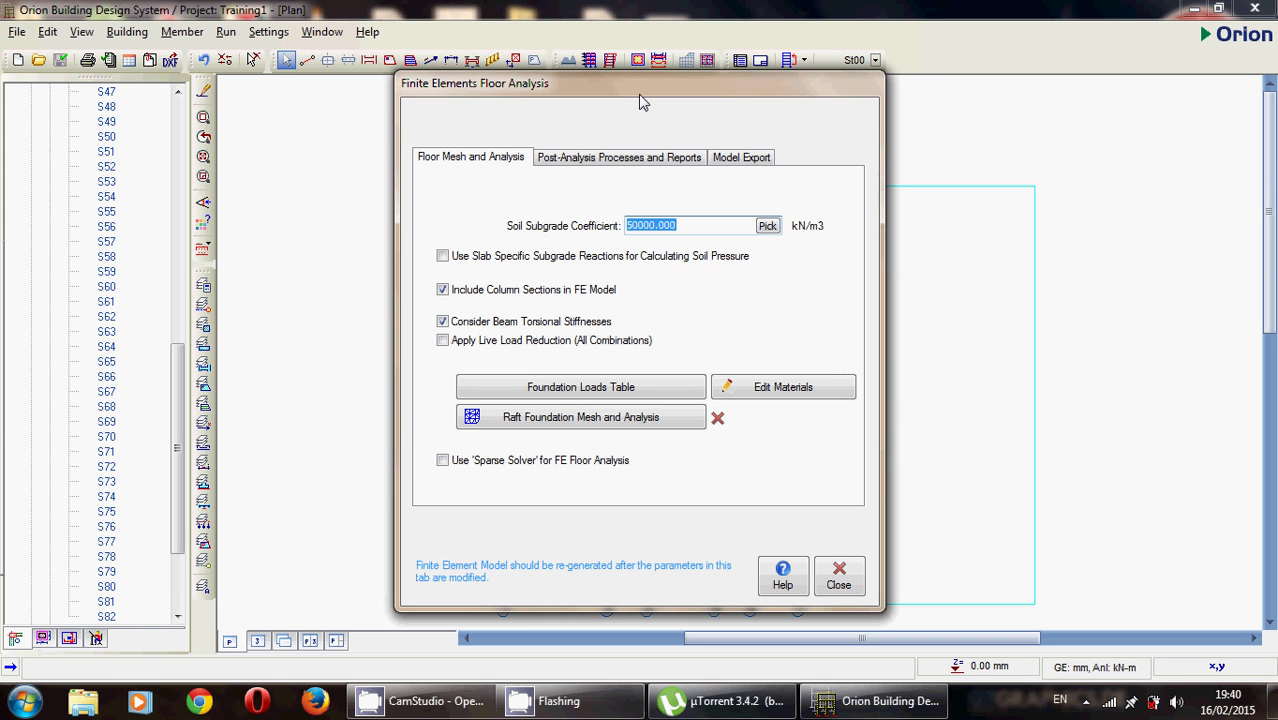
left_click(690, 225)
- Start the raft foundation mesh and analysis, replace the existing FE model, and generate the finite element mesh
left_click(479, 421)
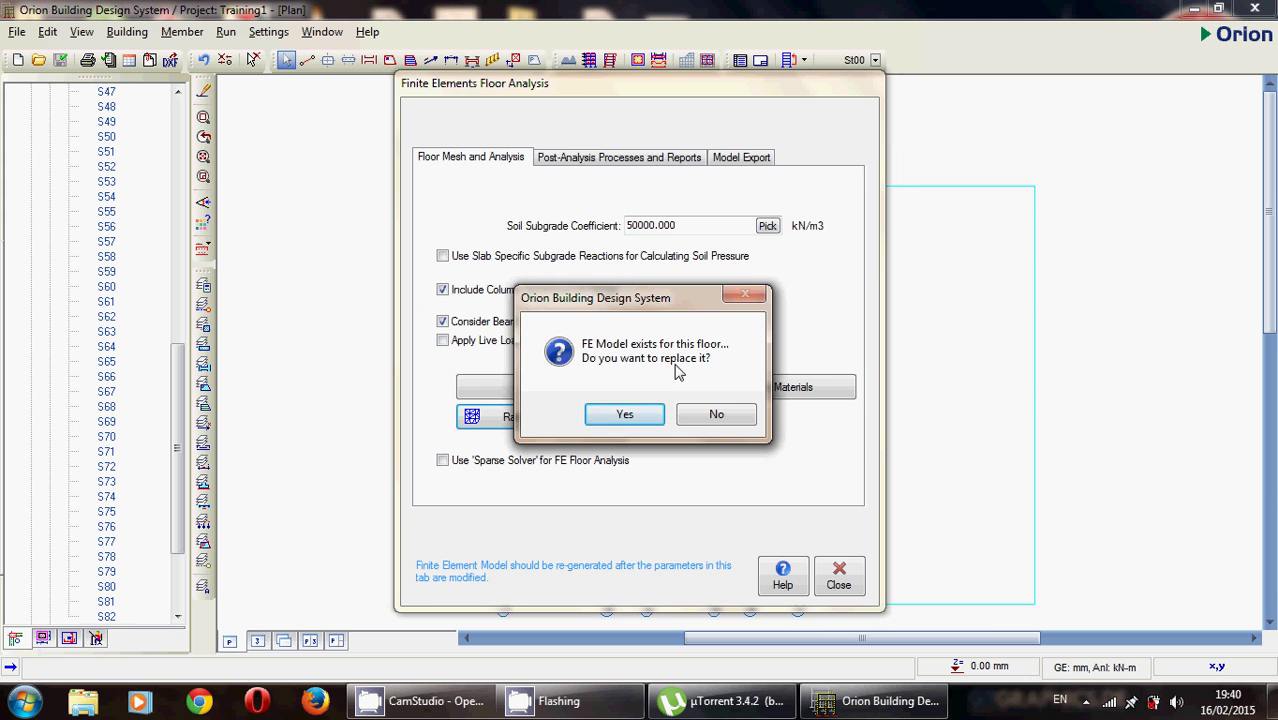
left_click(620, 412)
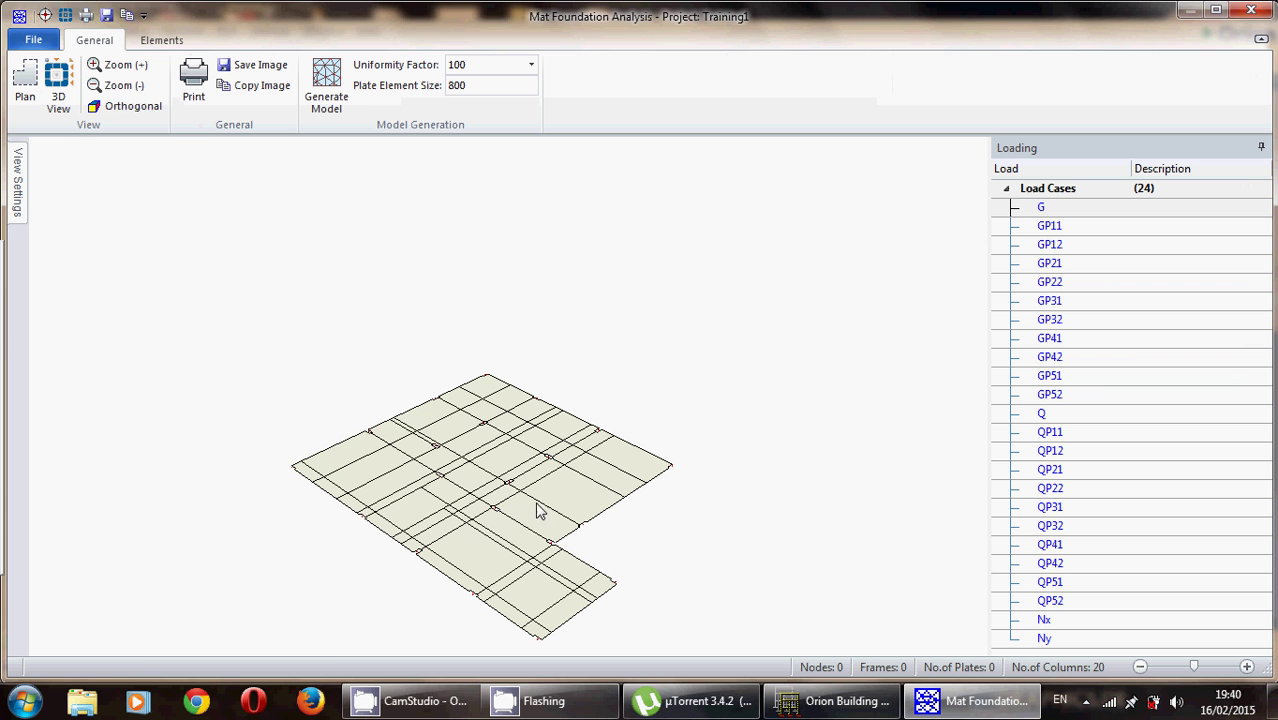
left_click(418, 703)
left_click(418, 703)
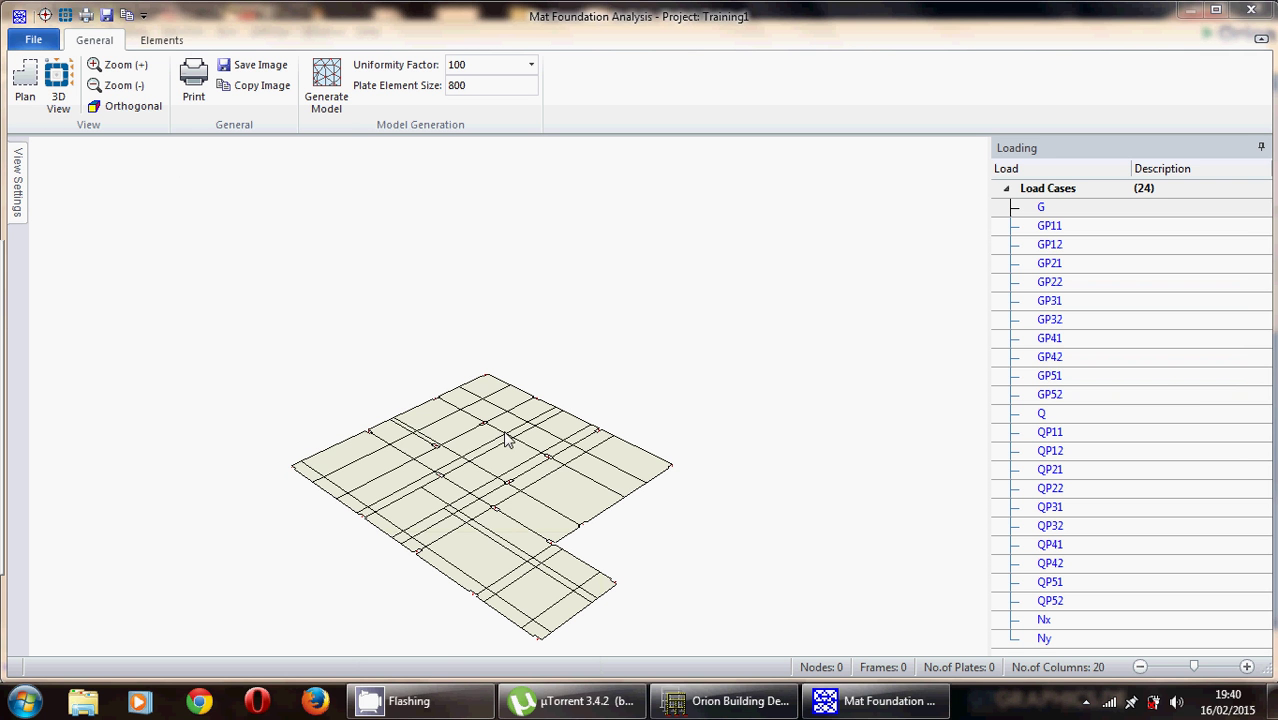
left_click(336, 78)
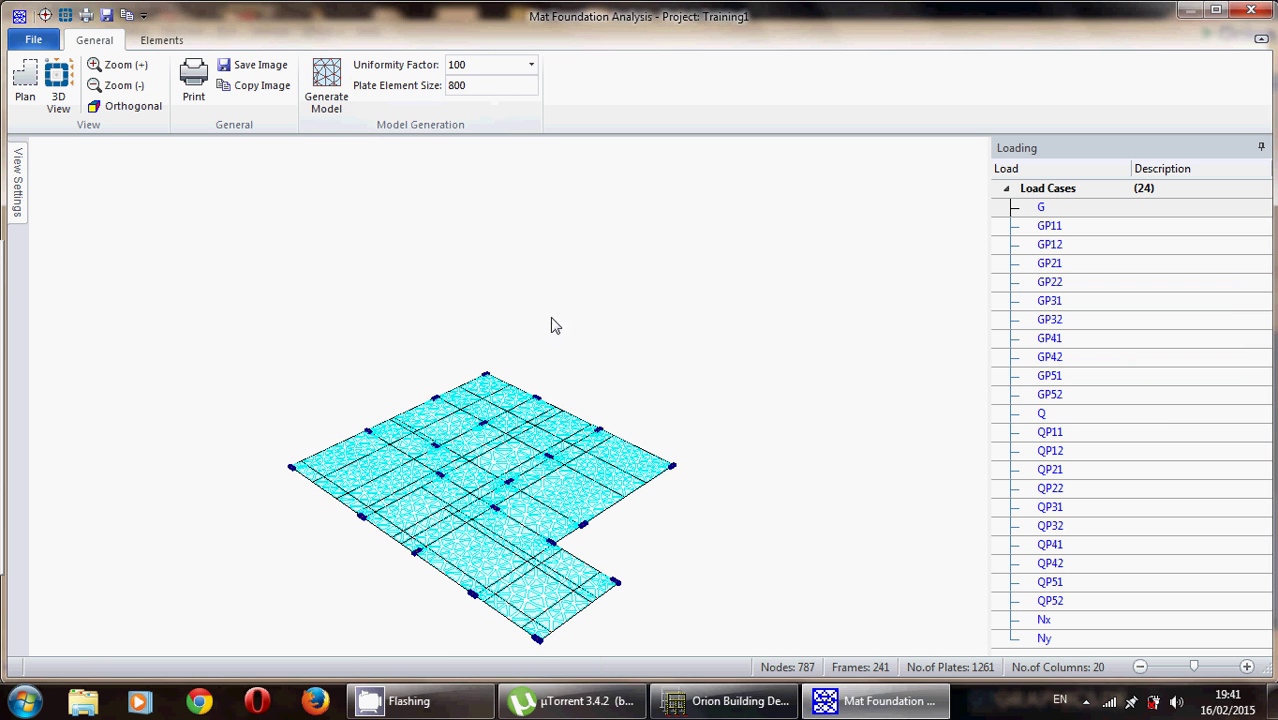
- Close the mesh model and open the analysis post-processing of the raft foundation
left_click(1249, 13)
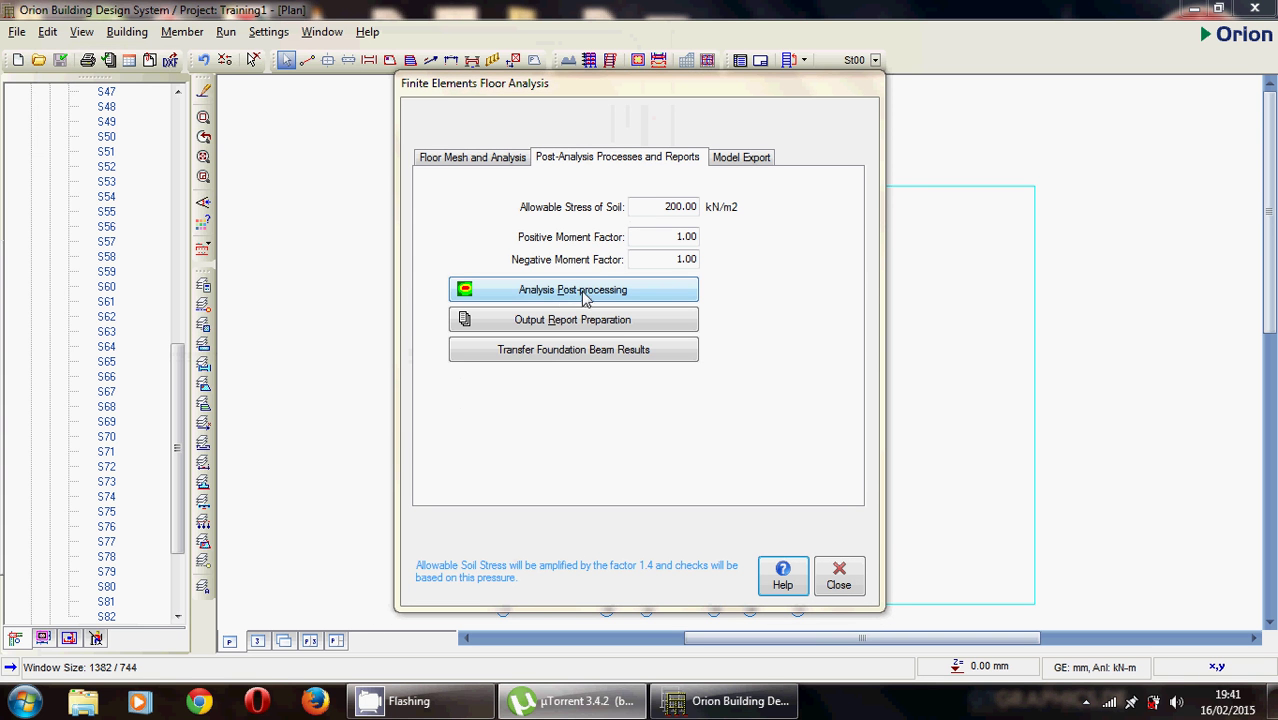
left_click(612, 298)
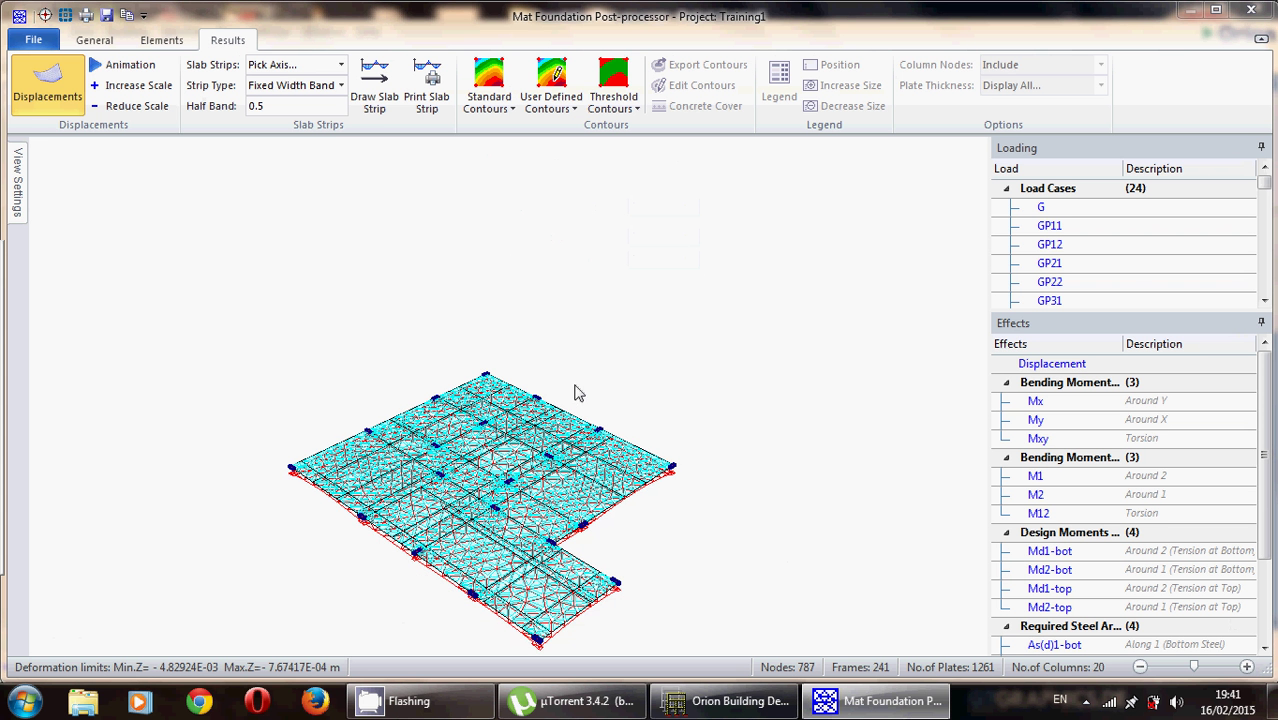
middle_click_drag(538, 360, 555, 280)
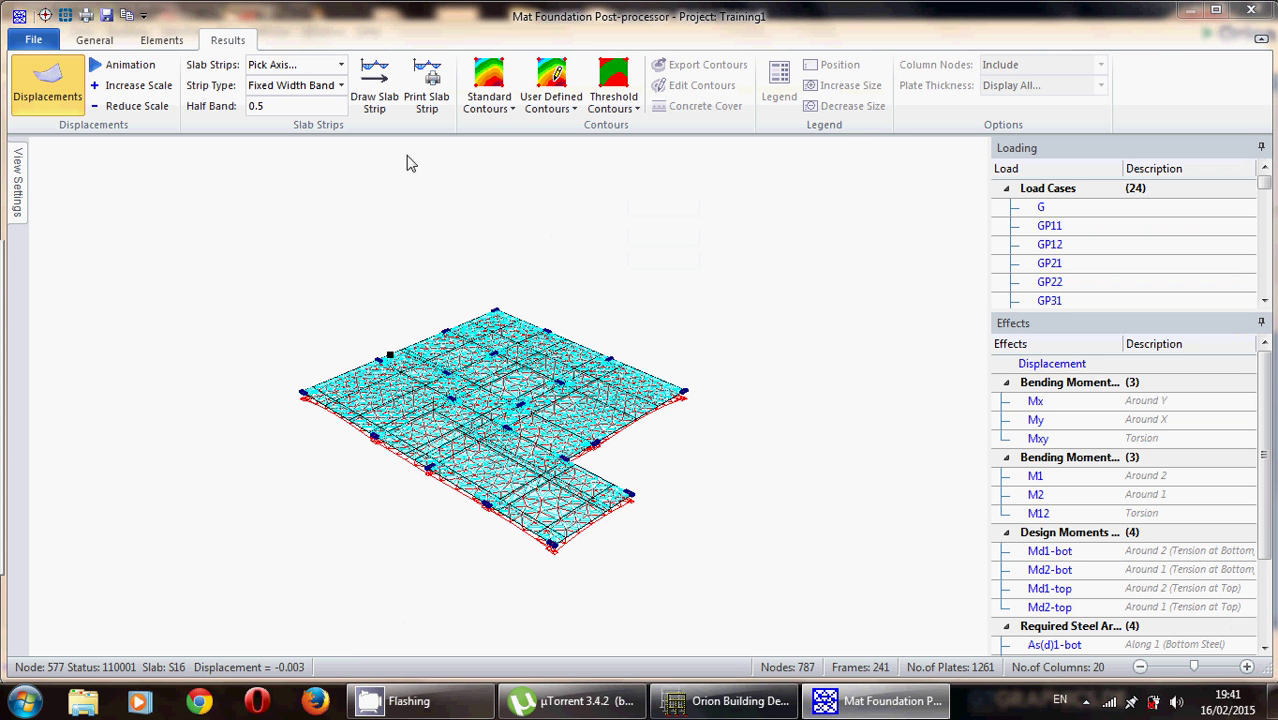
- Activate slab strip drawing in plan view and display threshold contours of the required bottom steel As(d)1-bot
left_click(374, 100)
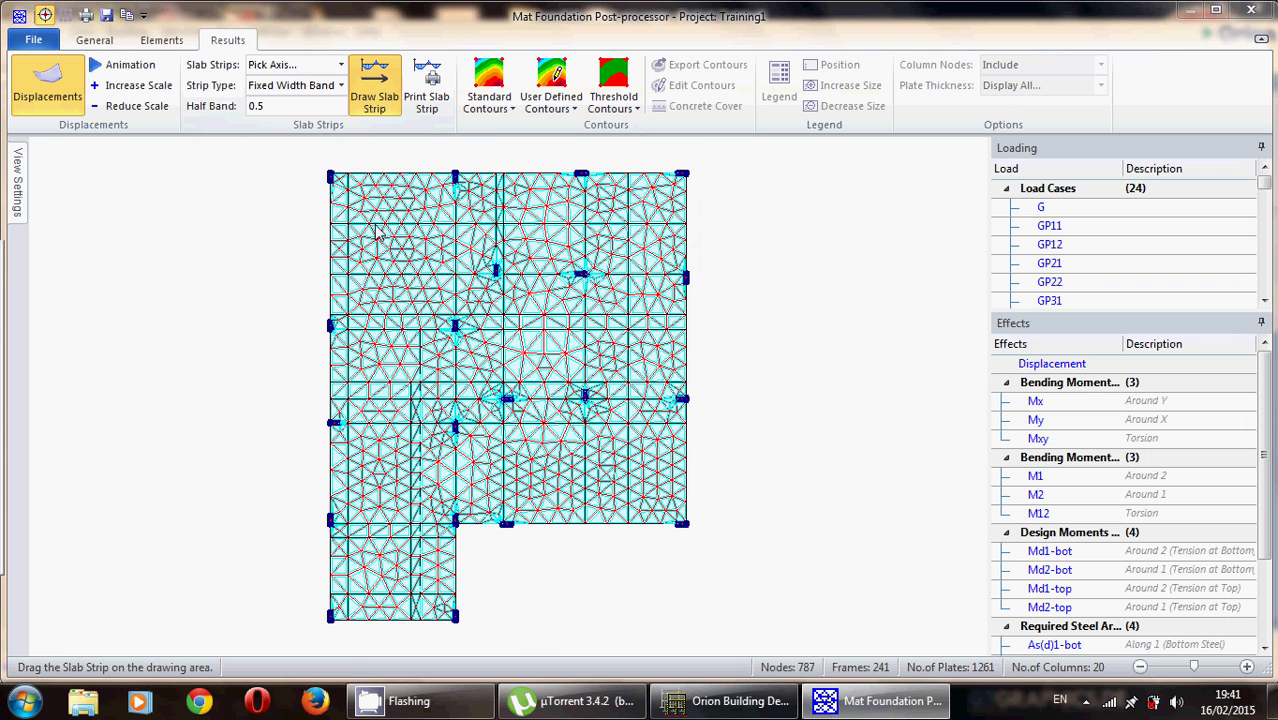
left_click(617, 76)
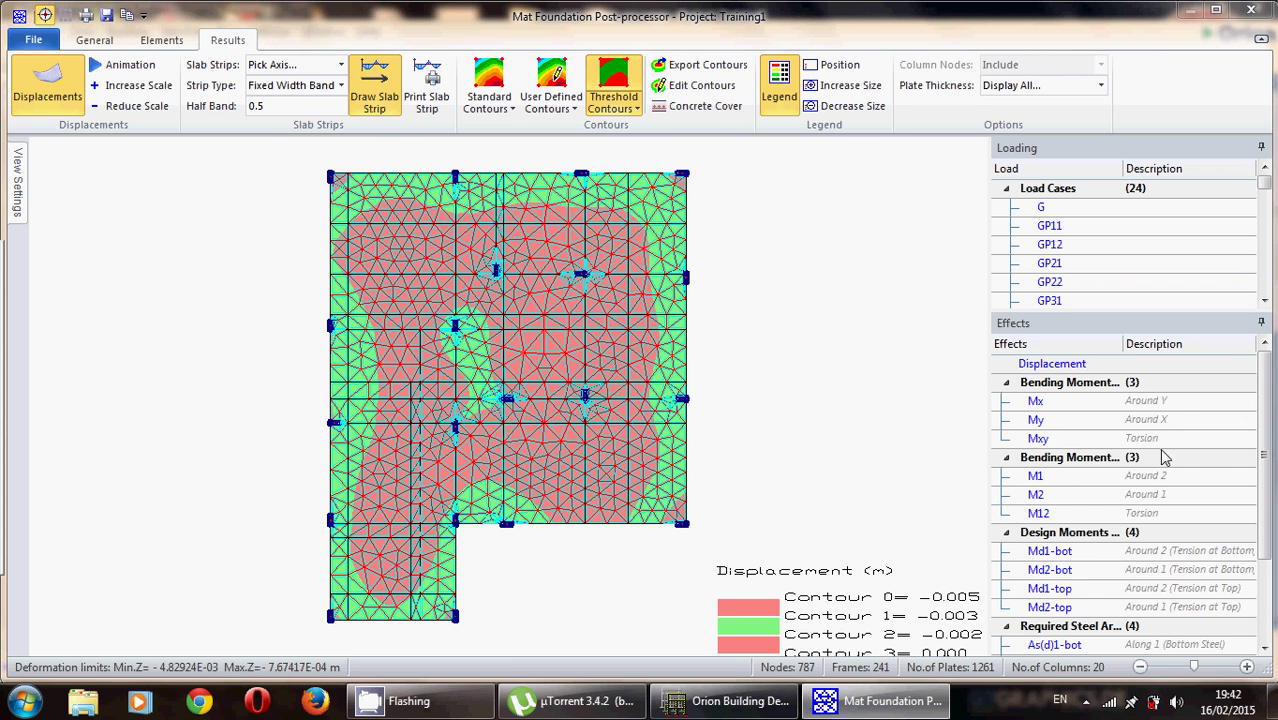
left_click_drag(1261, 436, 1272, 530)
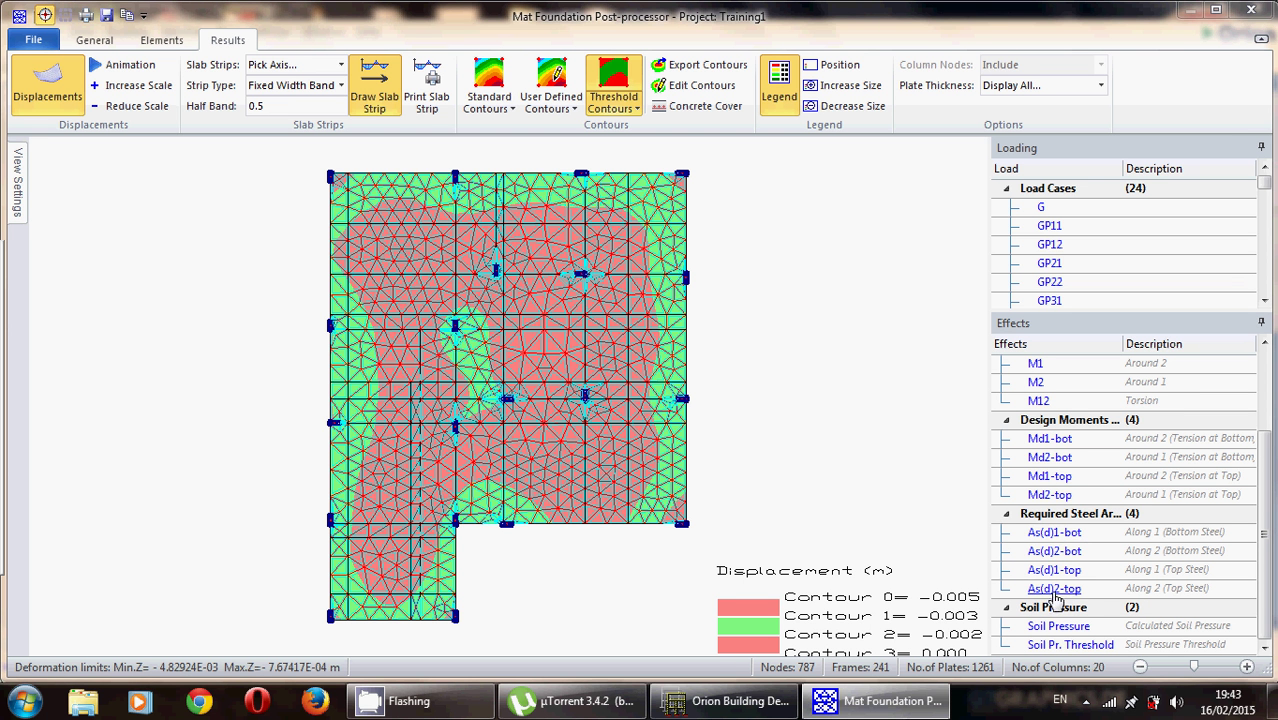
left_click(1042, 534)
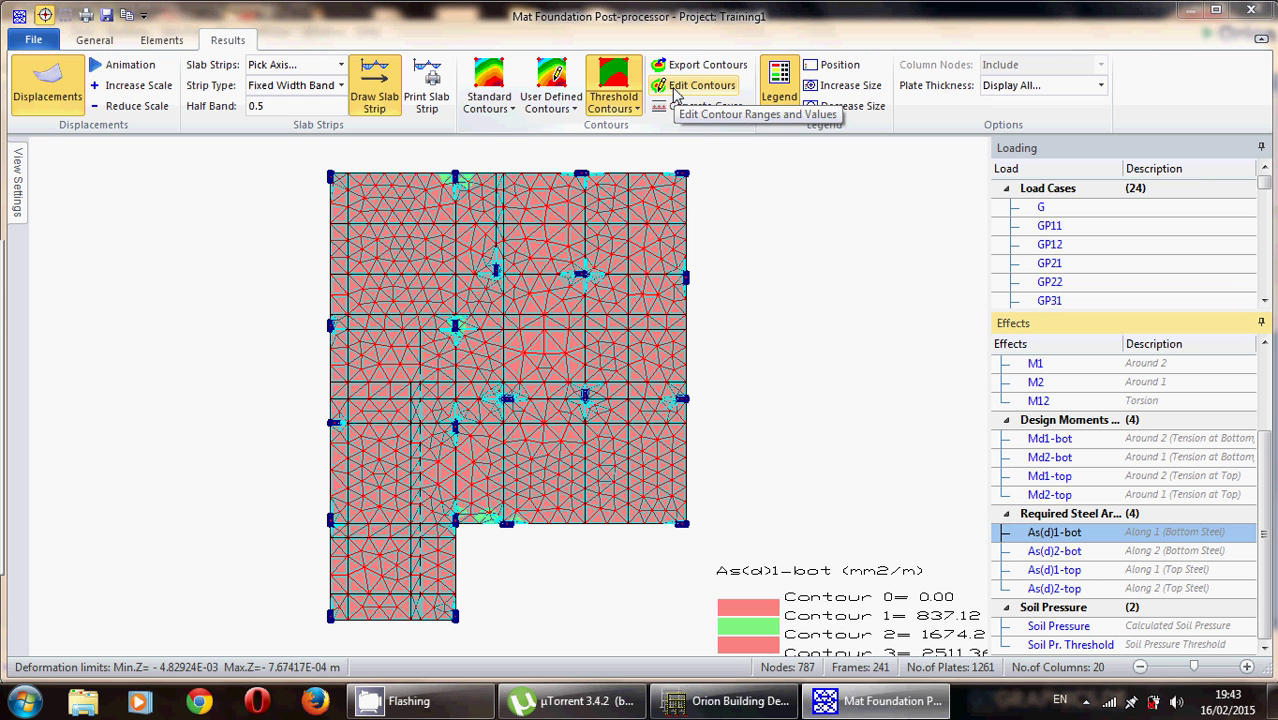
- Set the As(d)1-bot contour threshold to nominal steel of H16 bars at 200 mm spacing
left_click(704, 90)
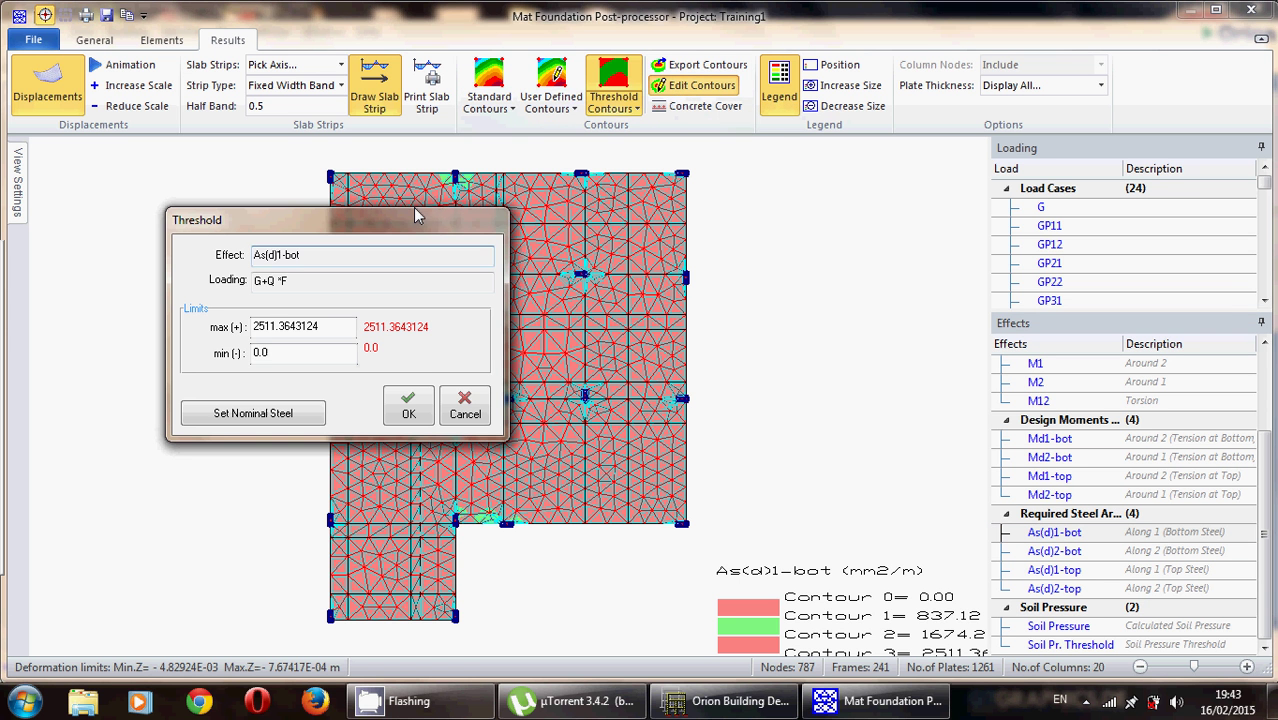
left_click_drag(410, 214, 396, 192)
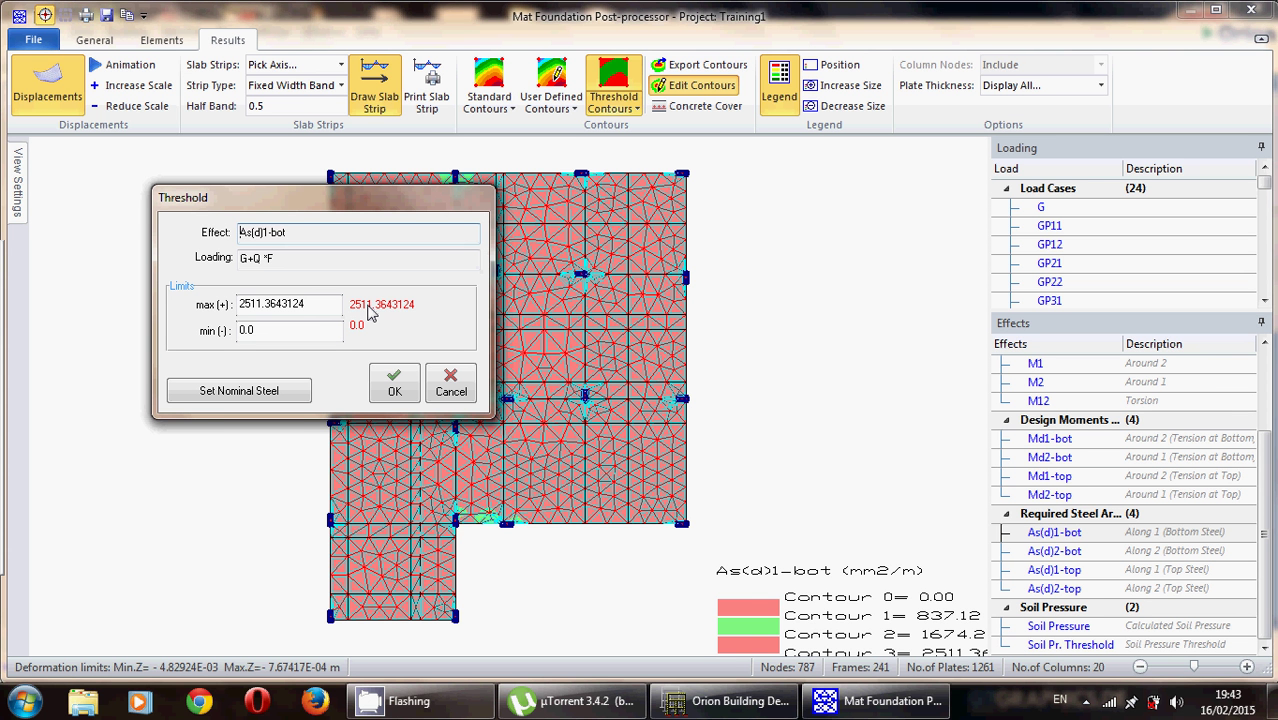
left_click(268, 393)
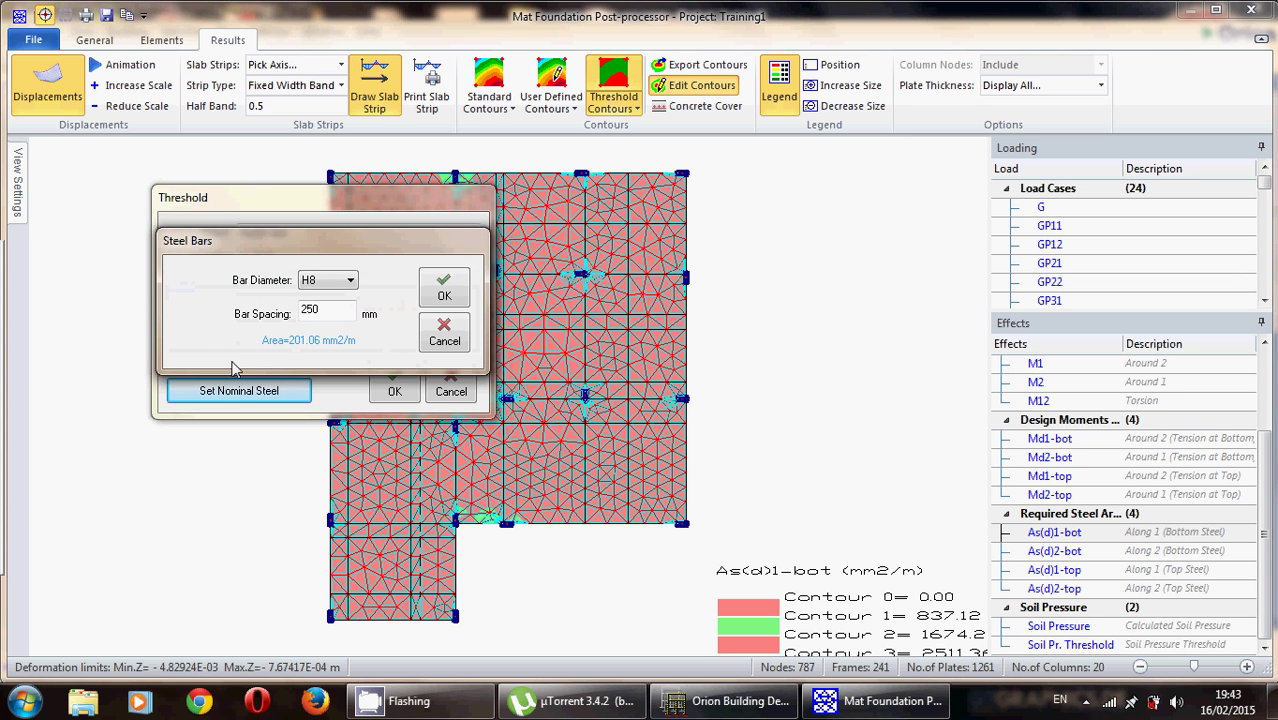
left_click(326, 284)
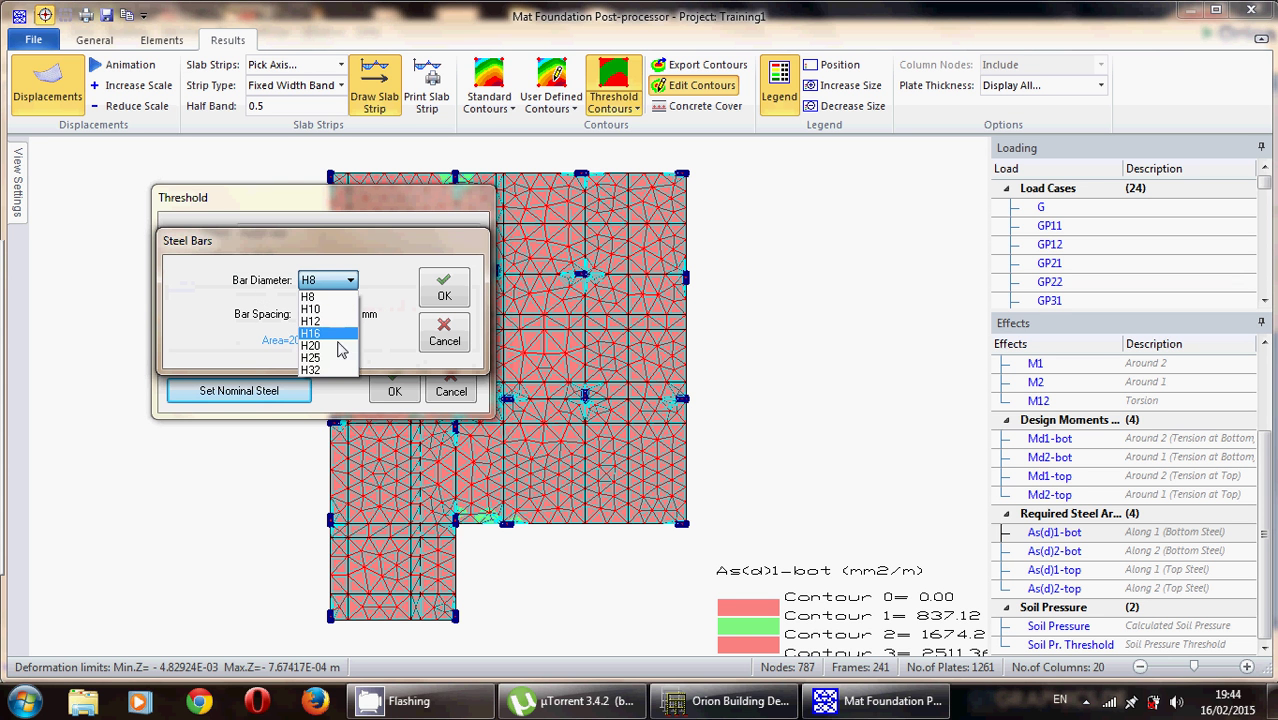
left_click(336, 336)
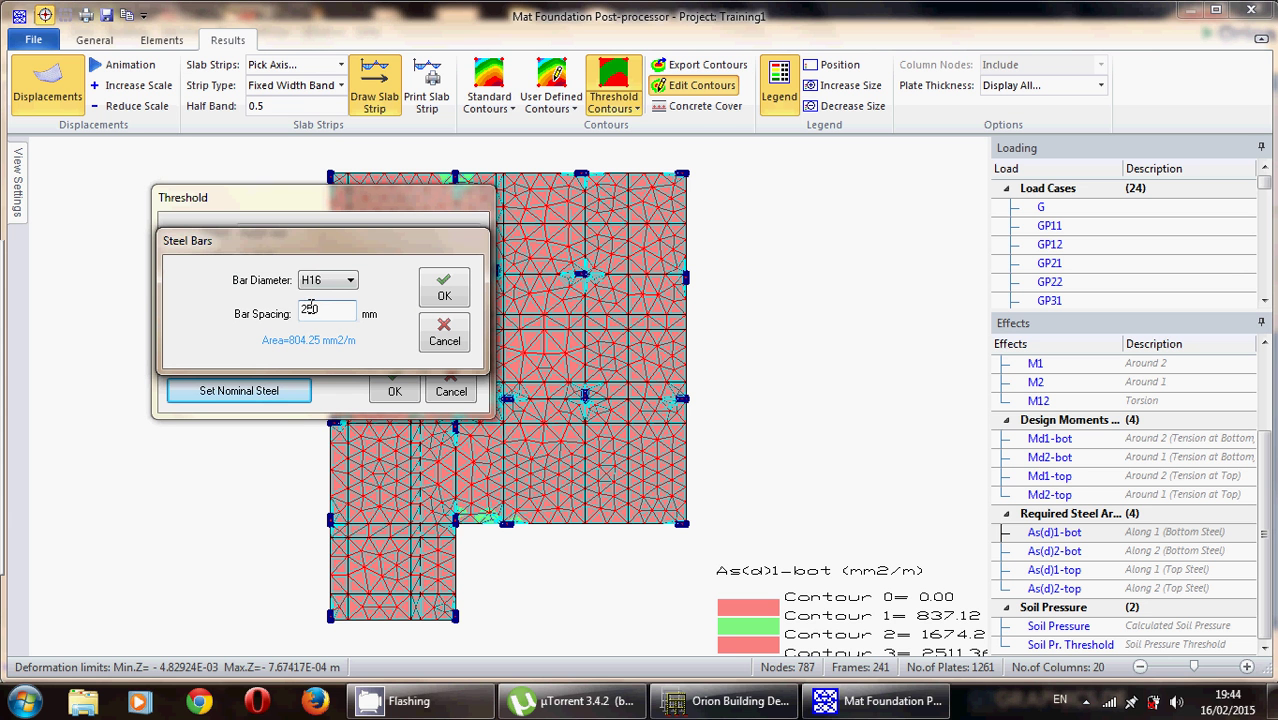
double_click(310, 309)
type("200")
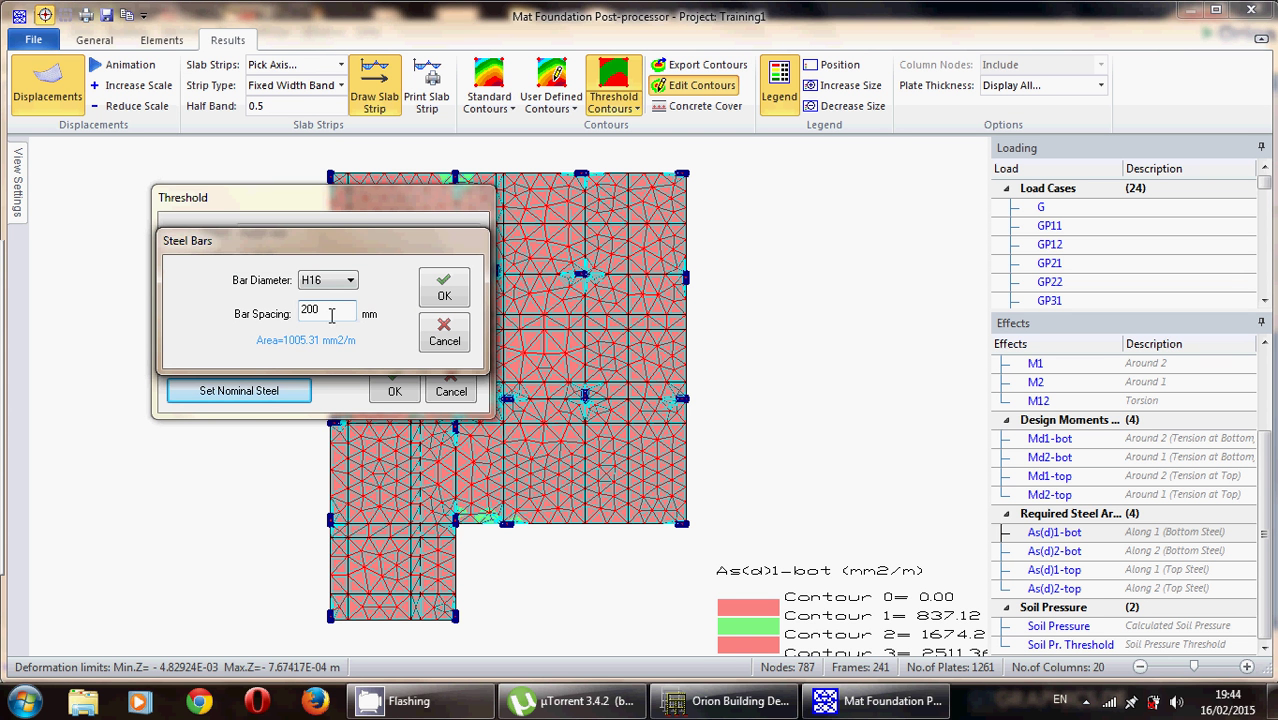
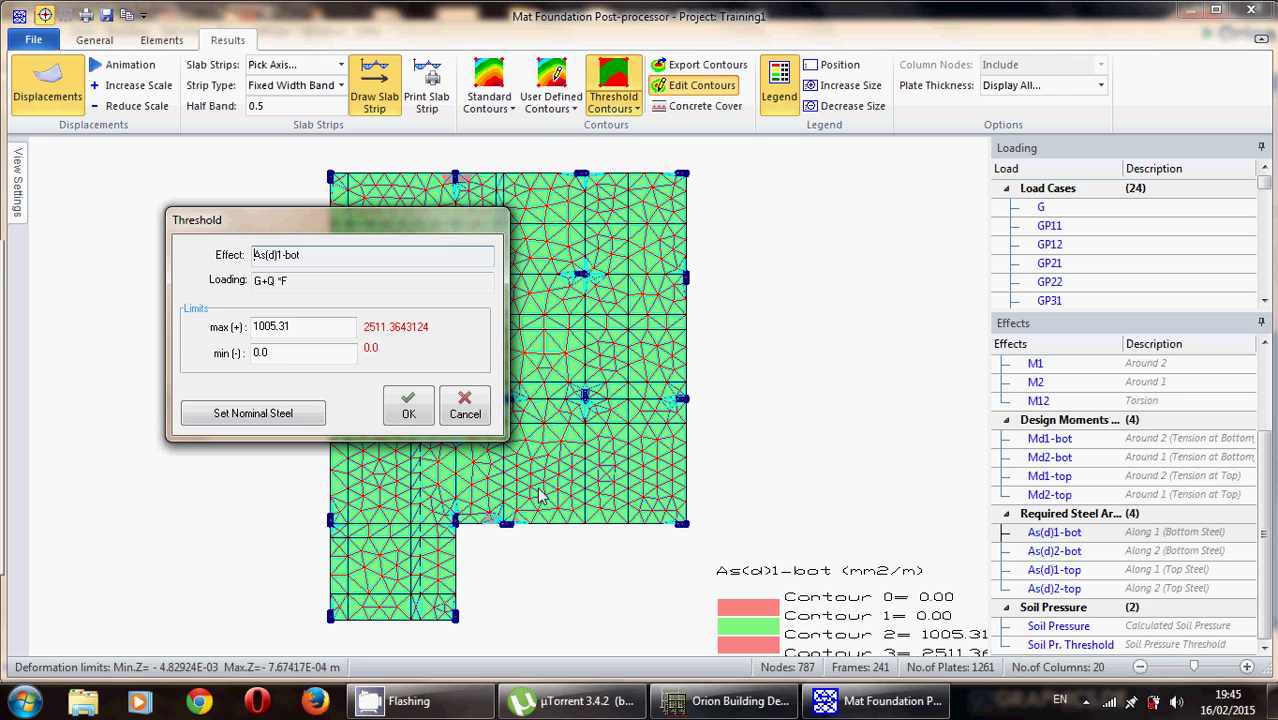
key("Return")
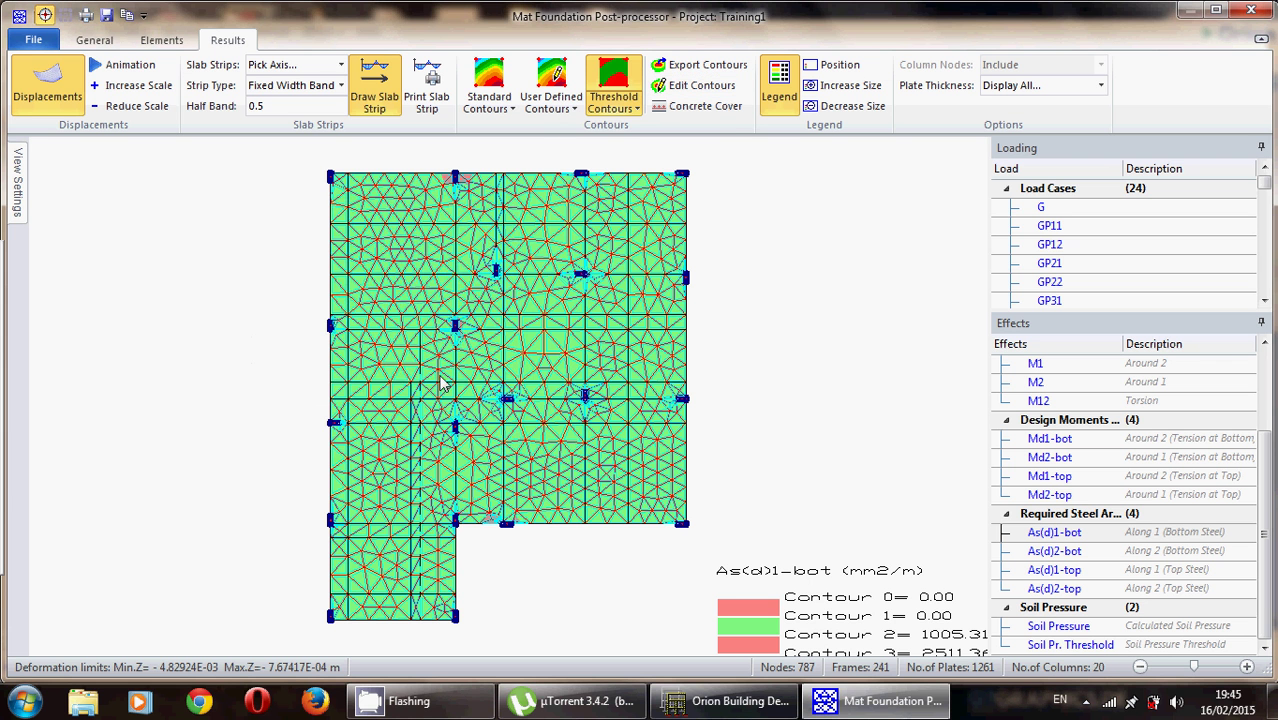
- Examine the As(d)1-bot threshold contours around the columns for areas where the required steel exceeds the nominal steel
scroll(456, 190, "up", 5)
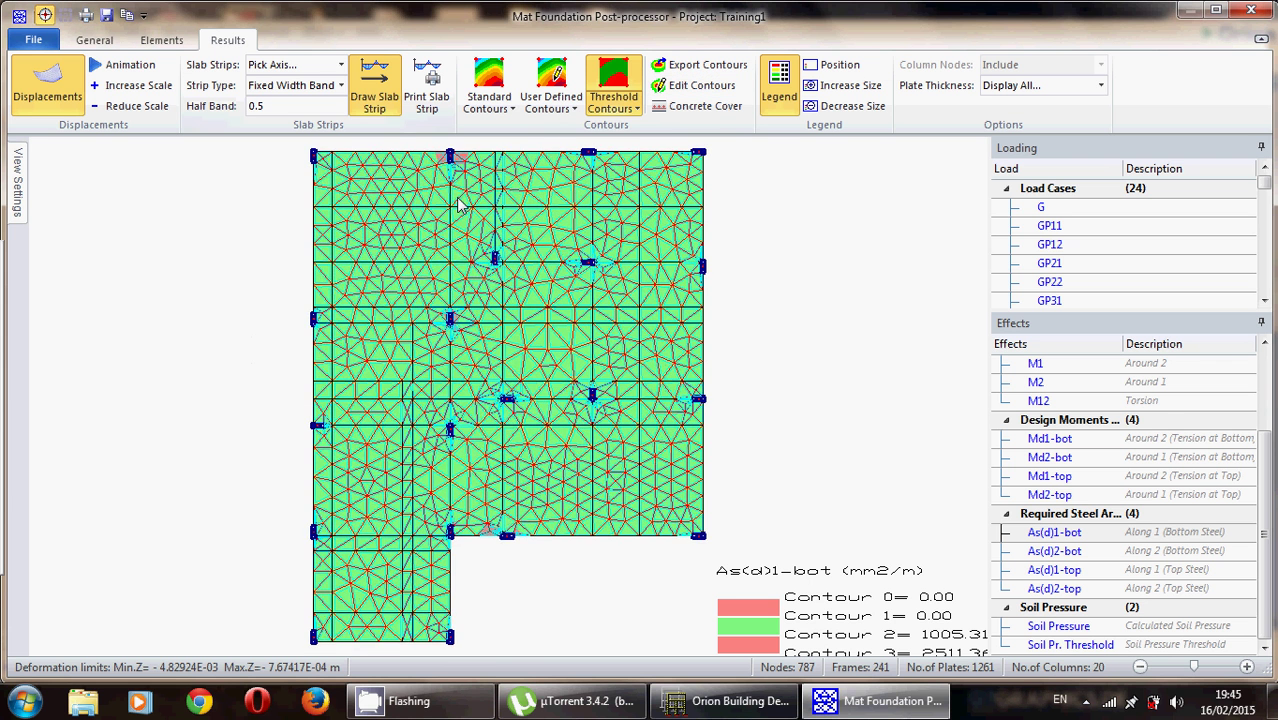
scroll(475, 567, "up", 3)
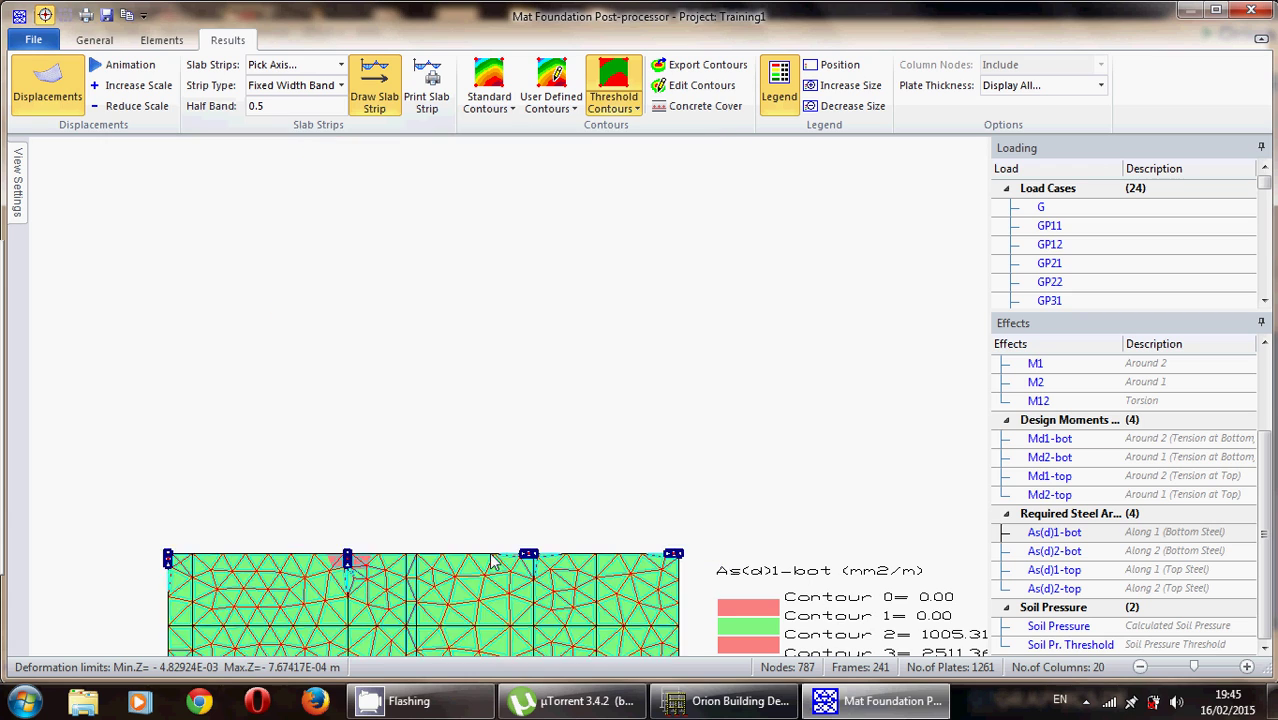
scroll(398, 424, "up", 3)
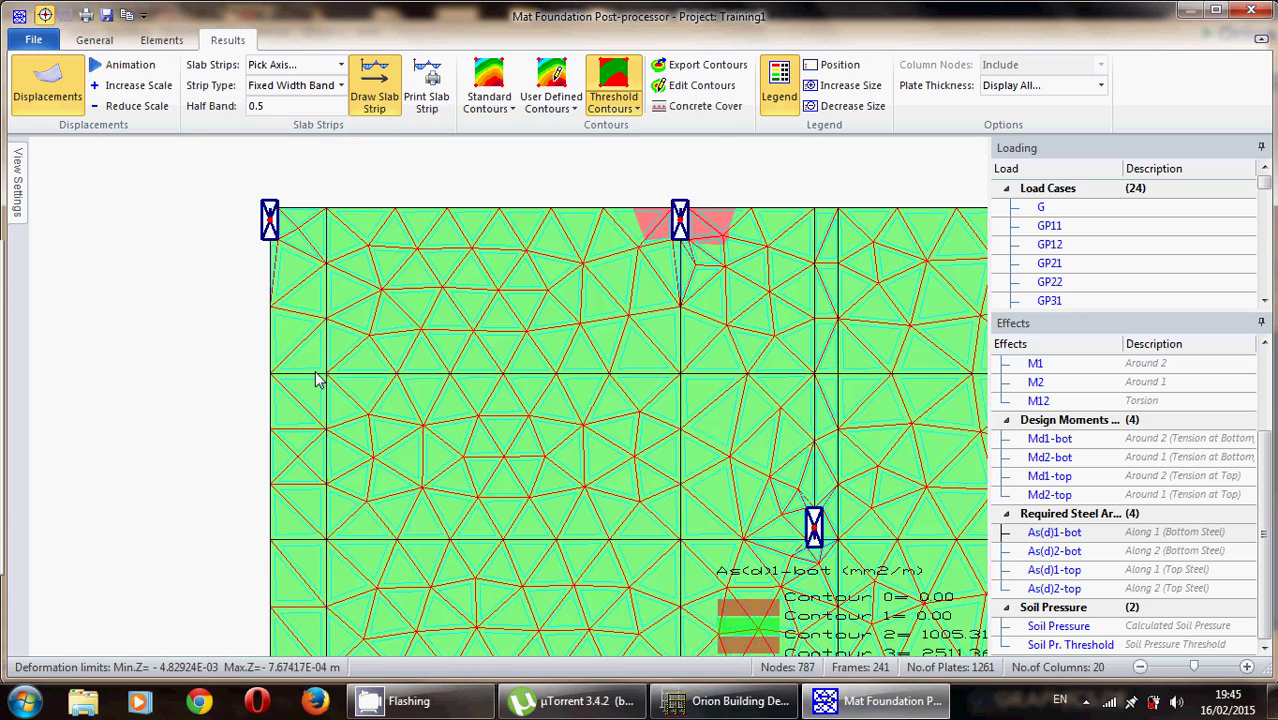
middle_click_drag(315, 380, 285, 394)
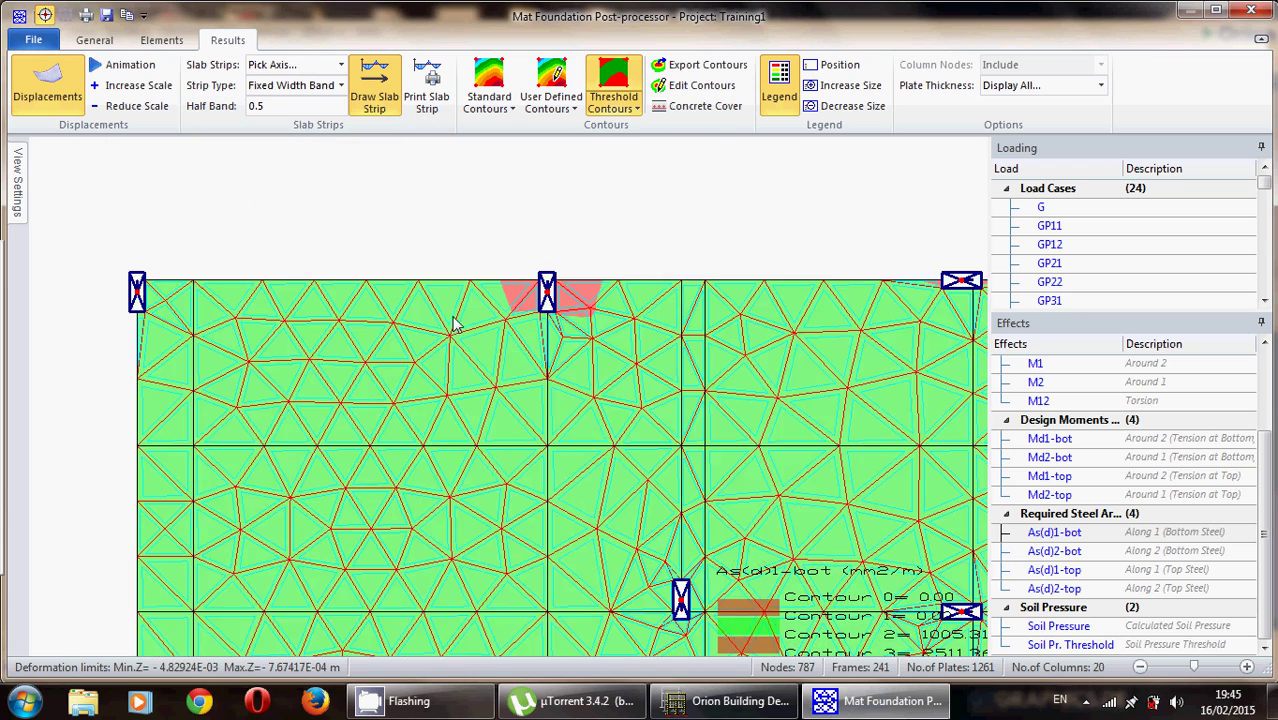
scroll(548, 405, "down", 3)
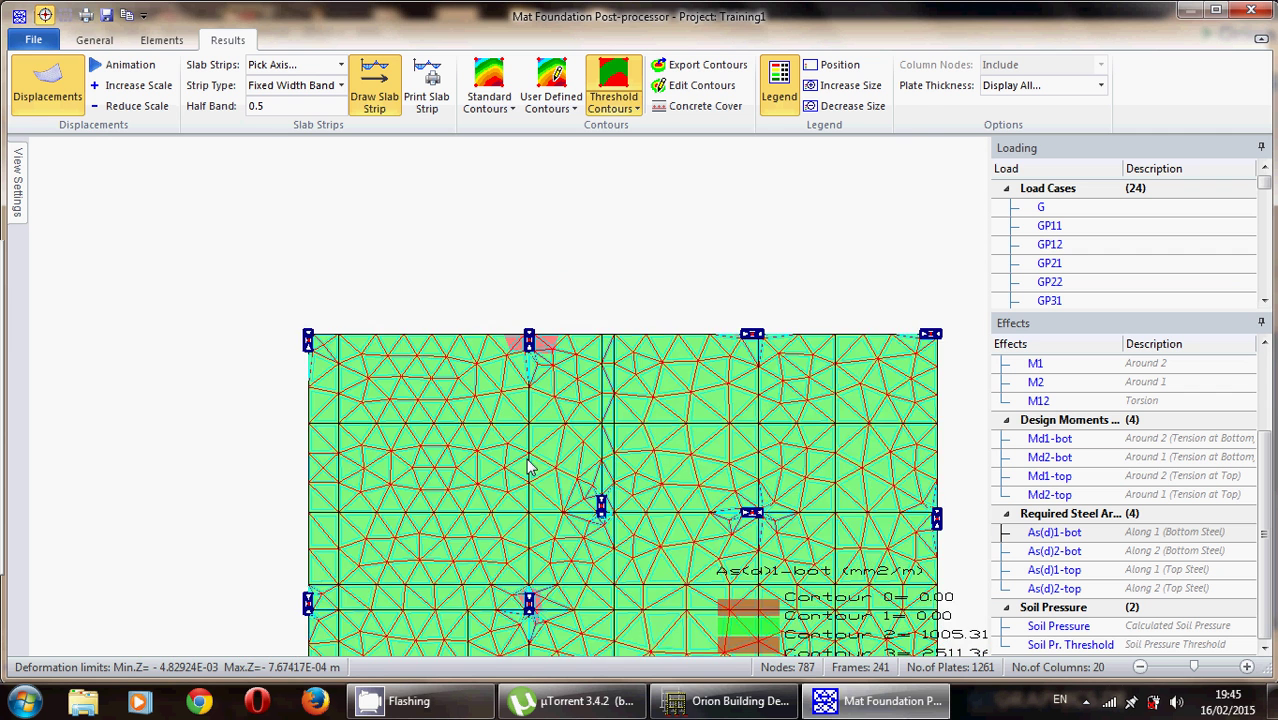
scroll(505, 392, "up", 3)
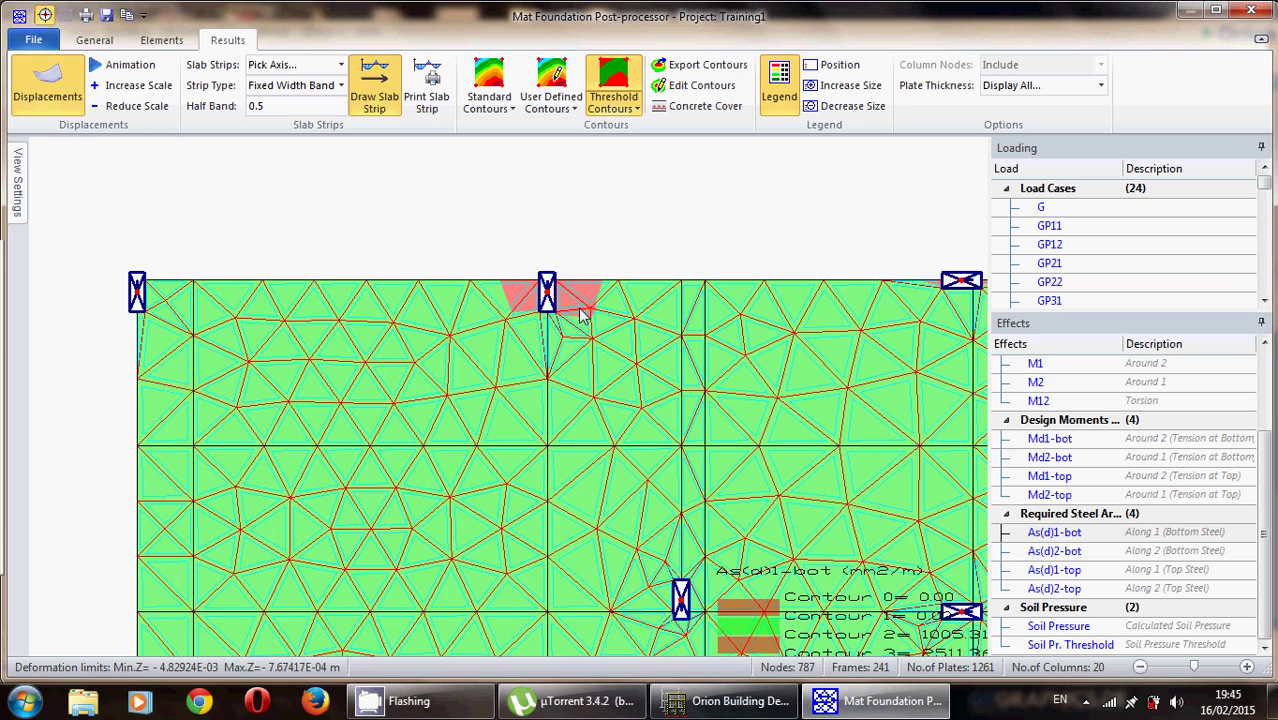
middle_click_drag(583, 313, 489, 263)
scroll(489, 263, "down", 1)
scroll(558, 305, "down", 2)
scroll(546, 340, "down", 2)
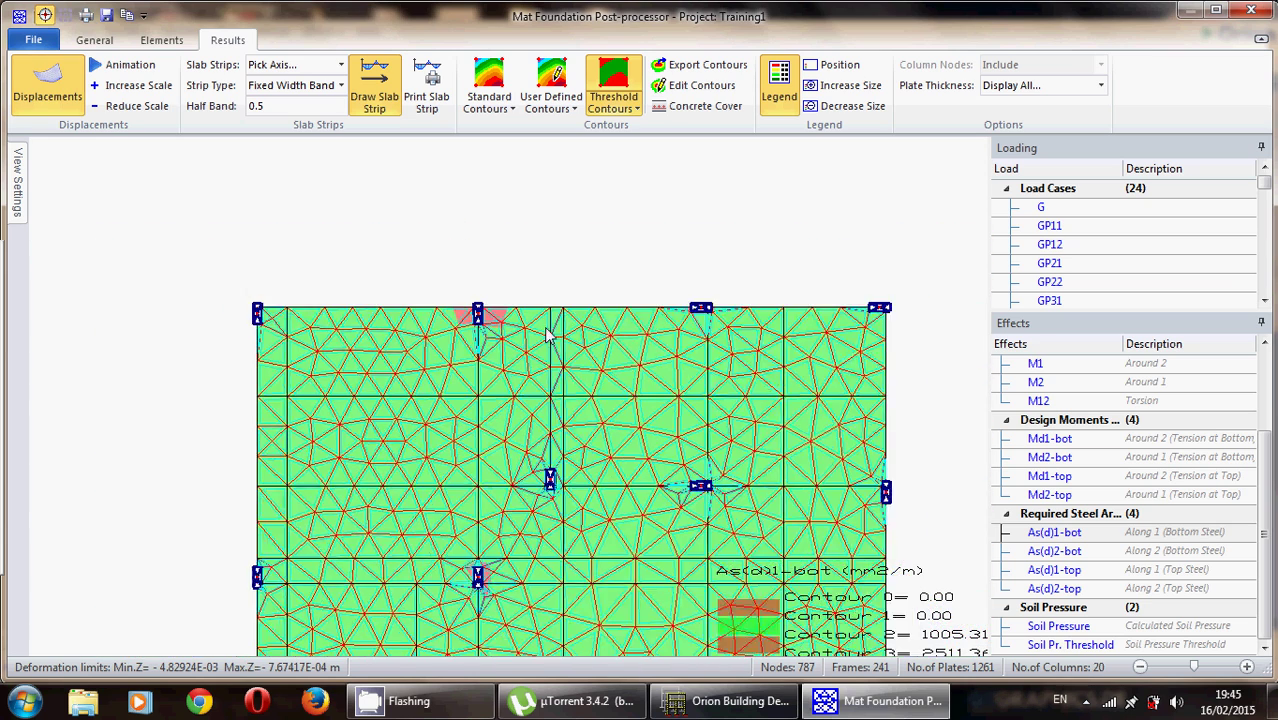
middle_click_drag(546, 340, 437, 250)
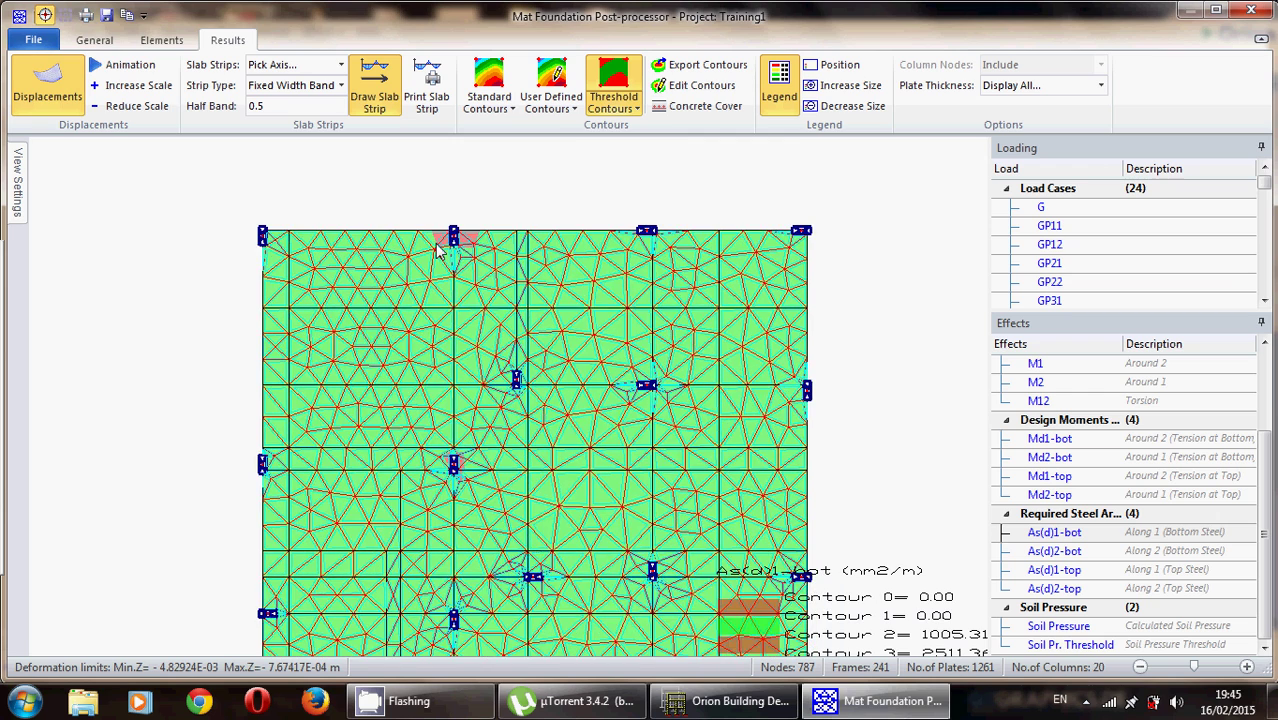
- Examine the As(d)1-bot threshold contours along the raft's lower edges and at the upper-edge column for areas exceeding the nominal steel
middle_click_drag(550, 508, 517, 378)
scroll(491, 522, "up", 2)
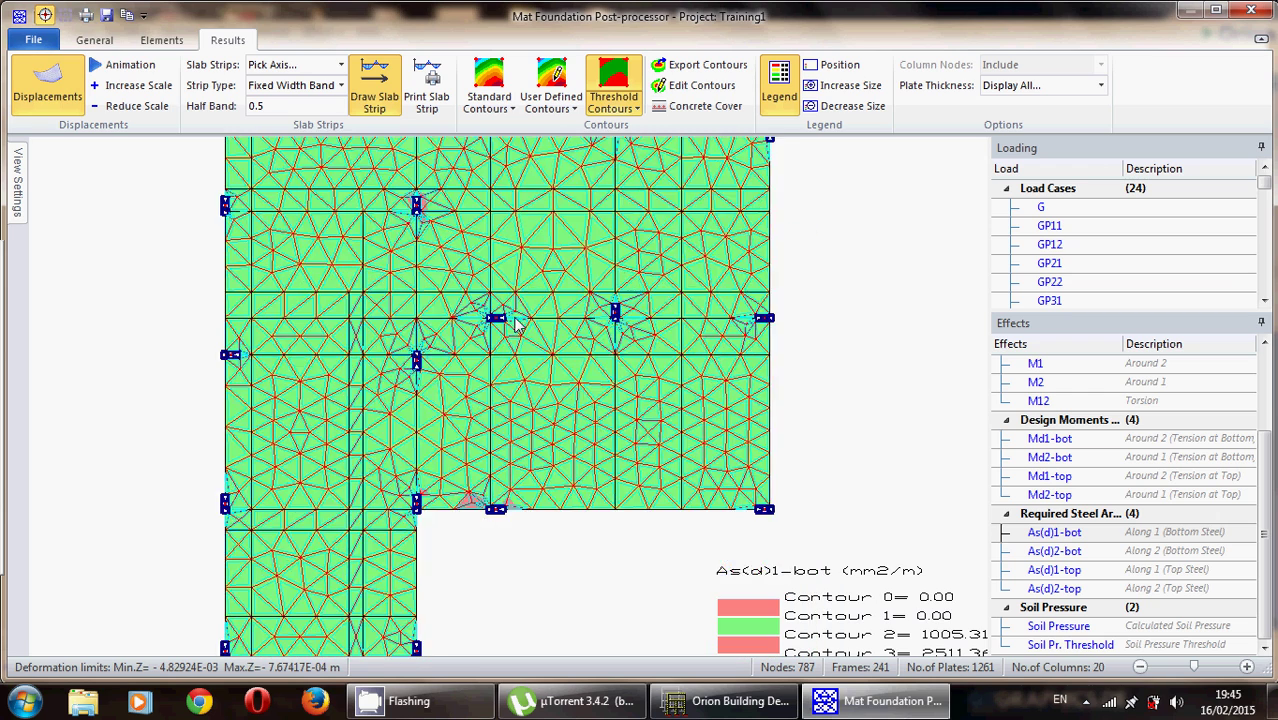
scroll(456, 540, "up", 1)
scroll(446, 555, "down", 4)
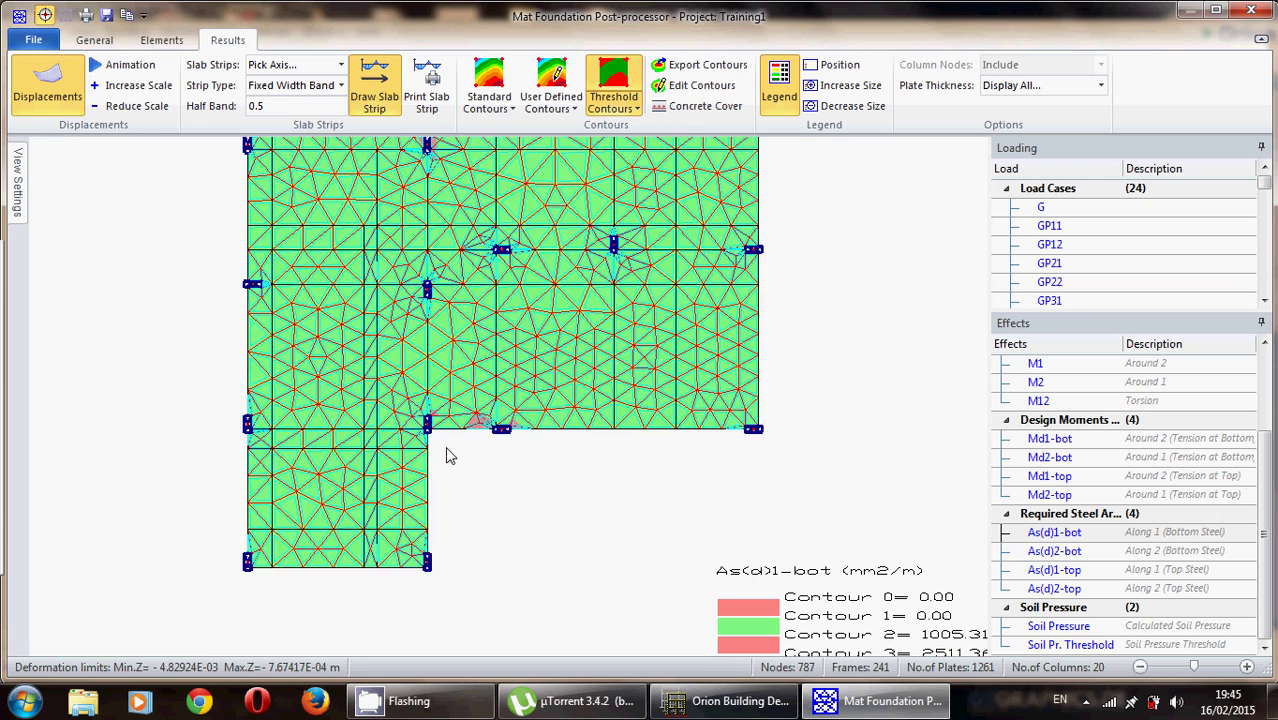
scroll(449, 457, "up", 1)
middle_click_drag(410, 200, 405, 366)
scroll(405, 366, "up", 2)
middle_click_drag(319, 382, 488, 436)
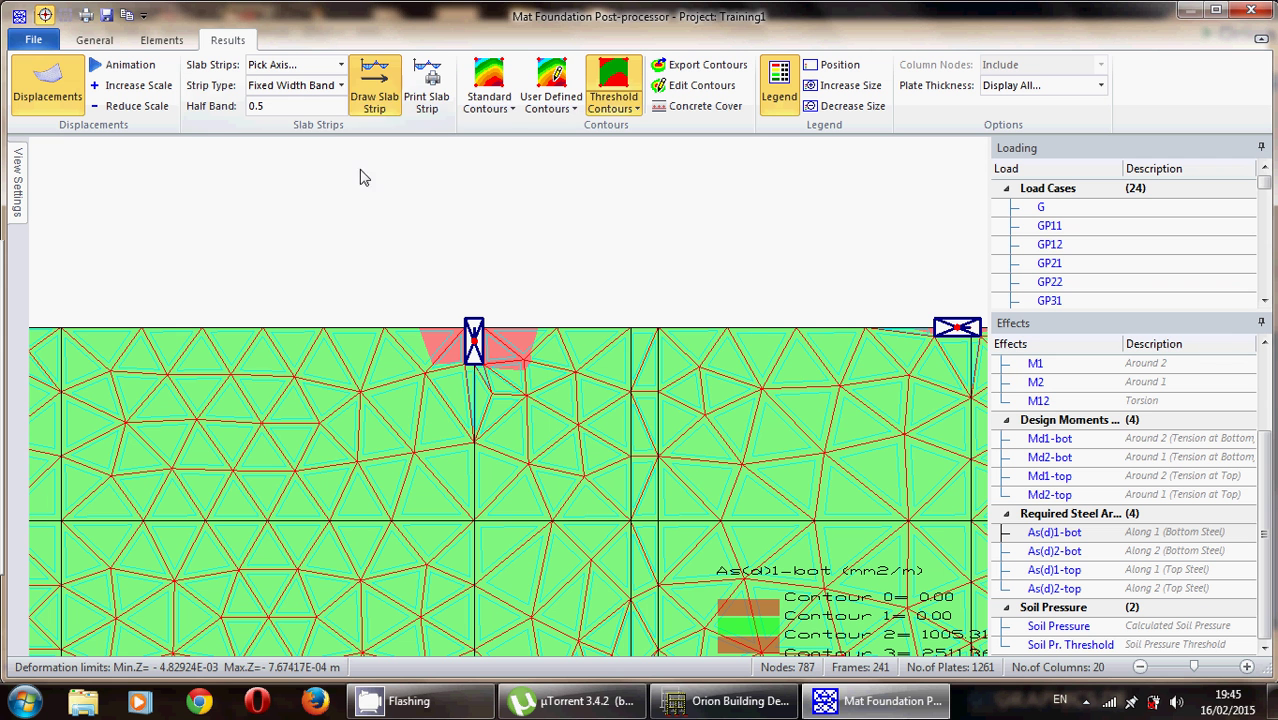
- Draw a horizontal slab strip about 1.62 m long across the red zone at the upper-edge column and check its moment and required steel area
left_click(368, 88)
left_click_drag(412, 346, 557, 350)
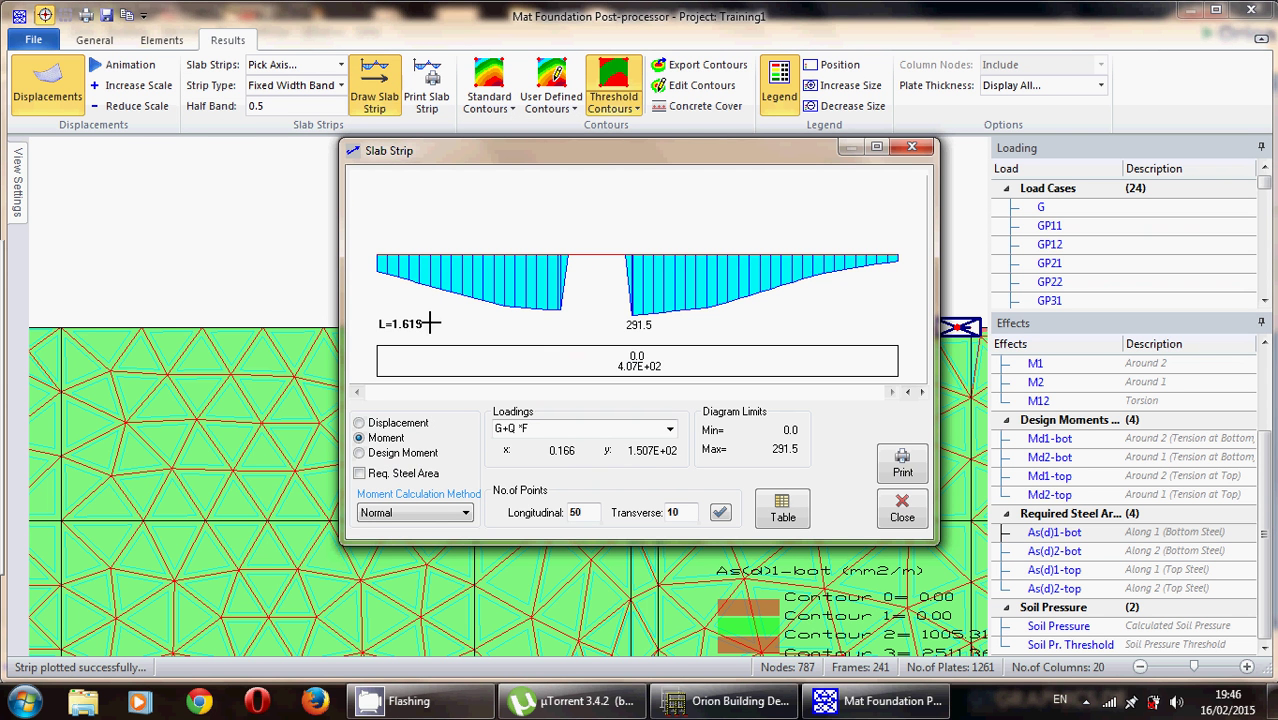
left_click(361, 474)
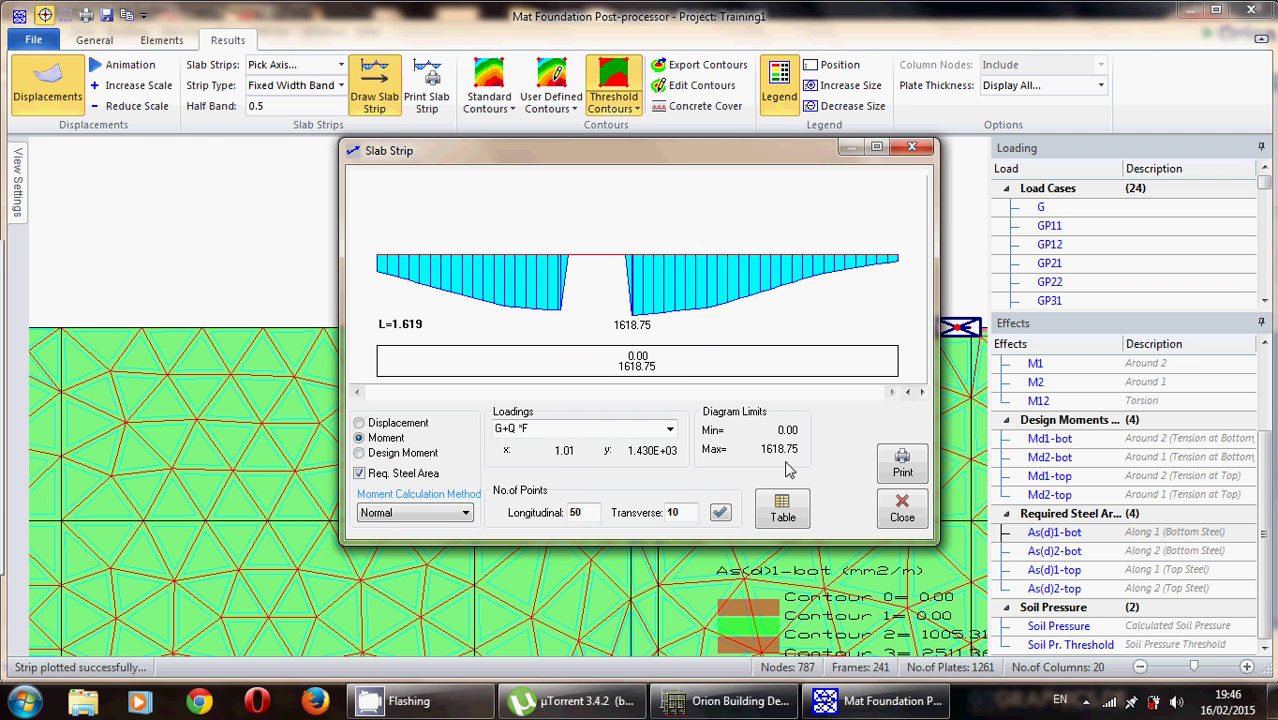
left_click(900, 510)
- Reapply nominal steel of H16 bars at 200 mm spacing as the As(d)1-bot contour threshold
scroll(557, 398, "down", 2)
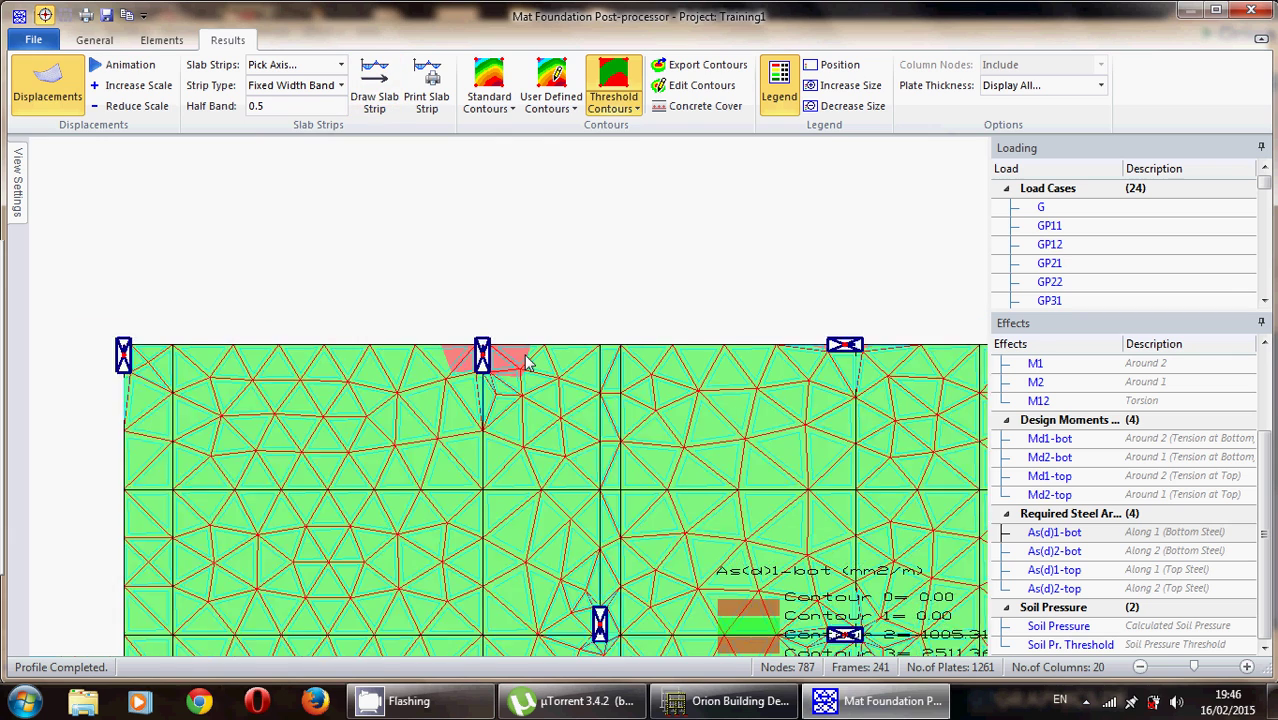
scroll(557, 398, "down", 2)
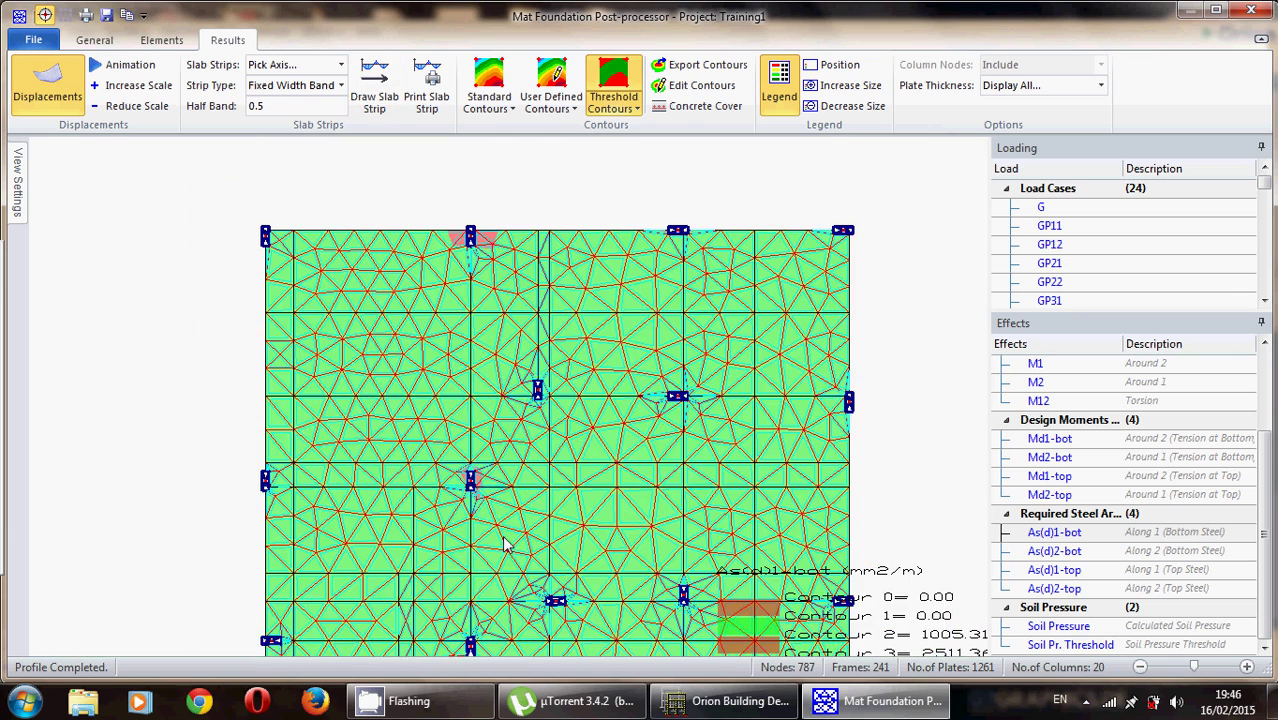
middle_click_drag(600, 475, 591, 395)
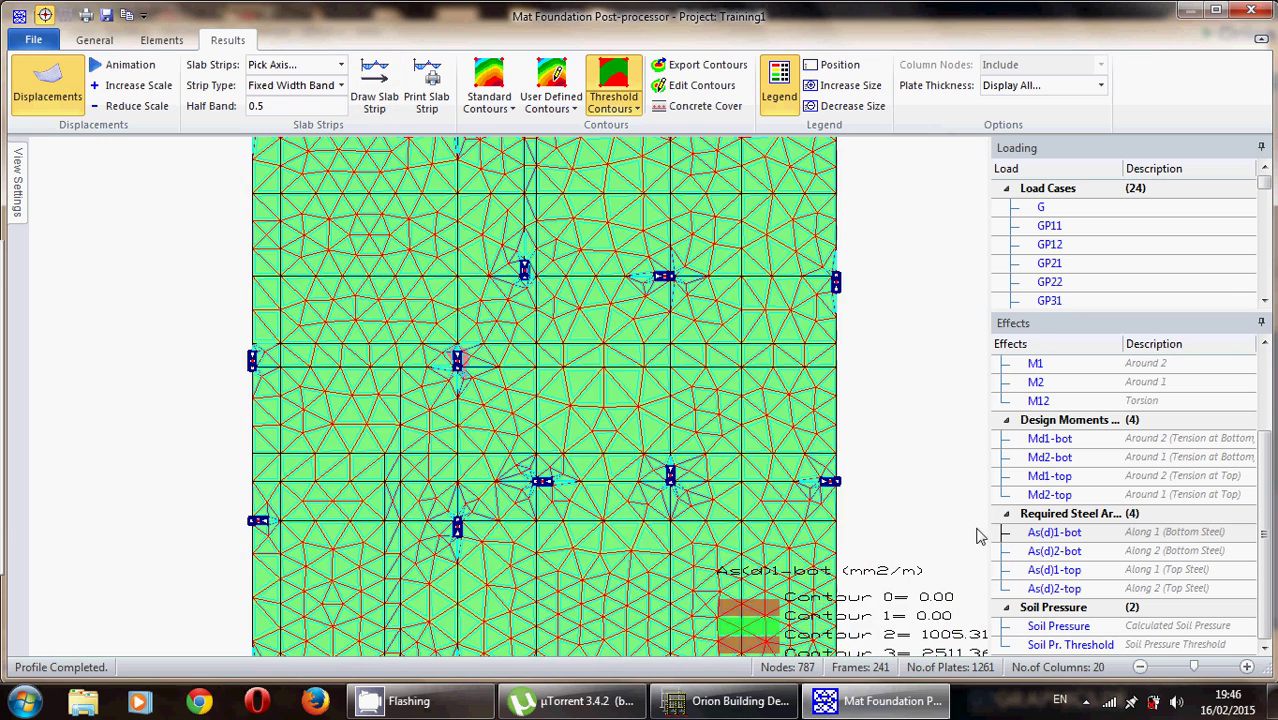
scroll(962, 538, "down", 1)
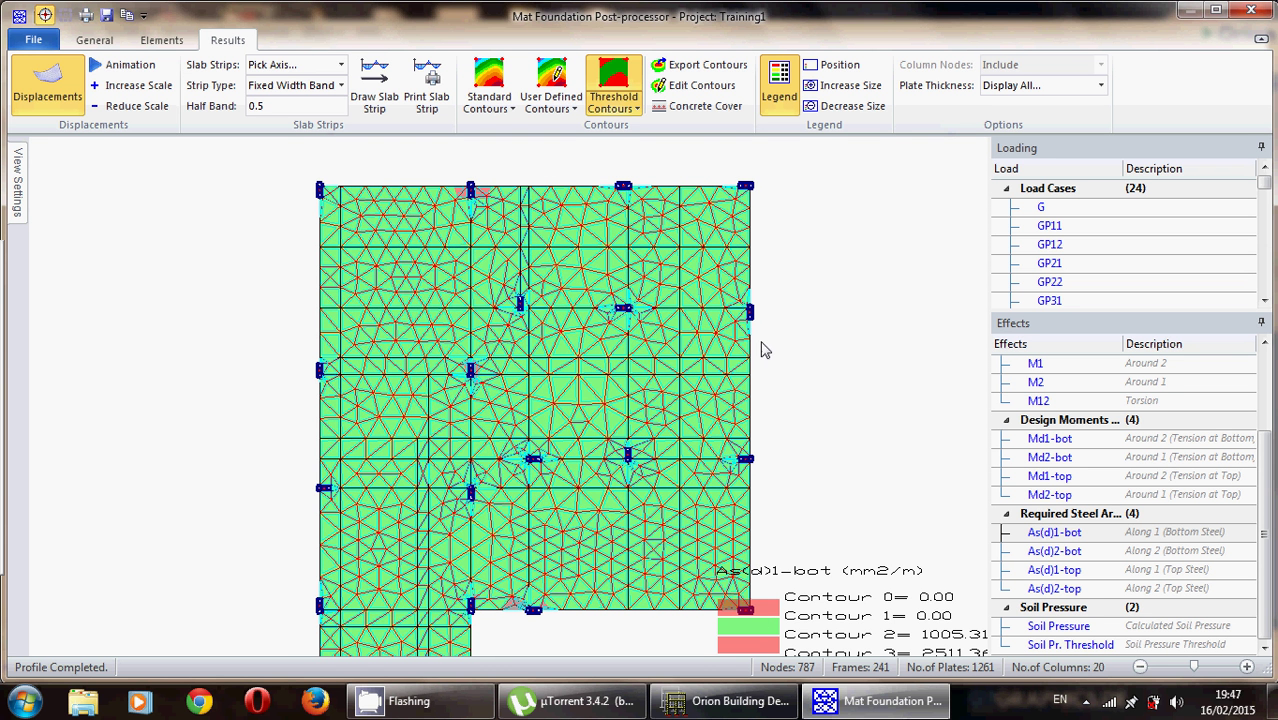
left_click(692, 85)
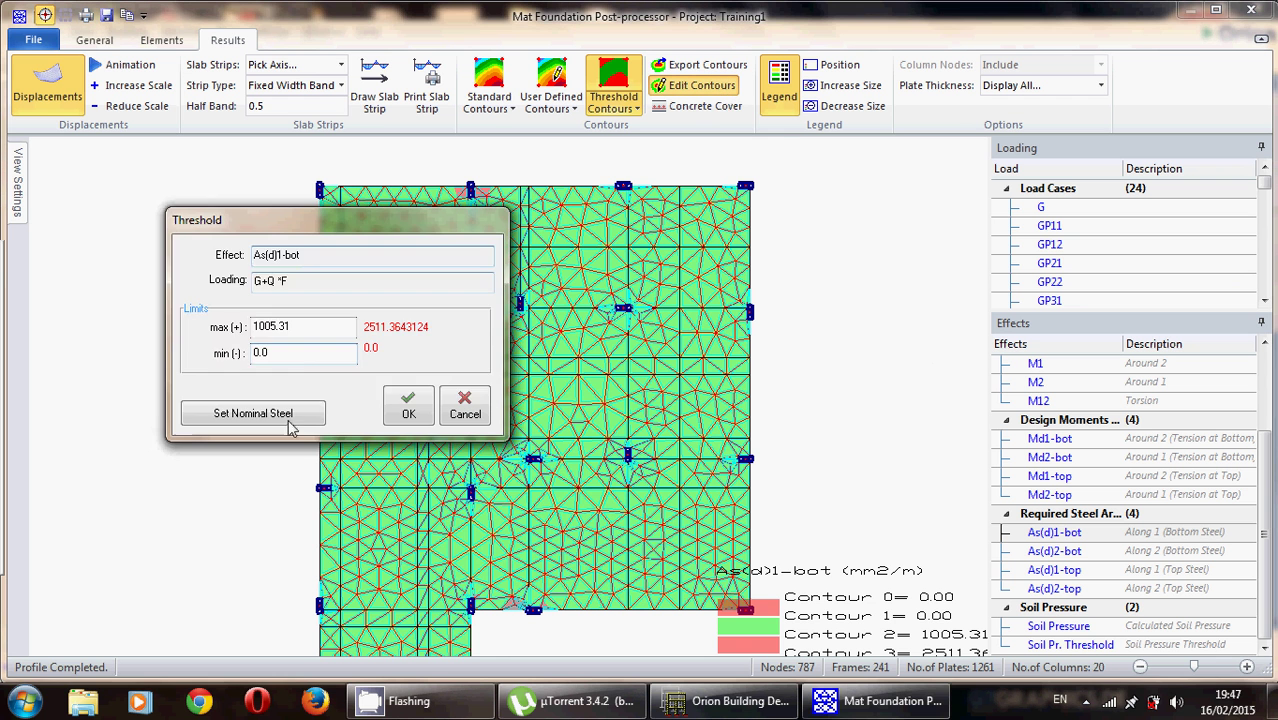
left_click(262, 413)
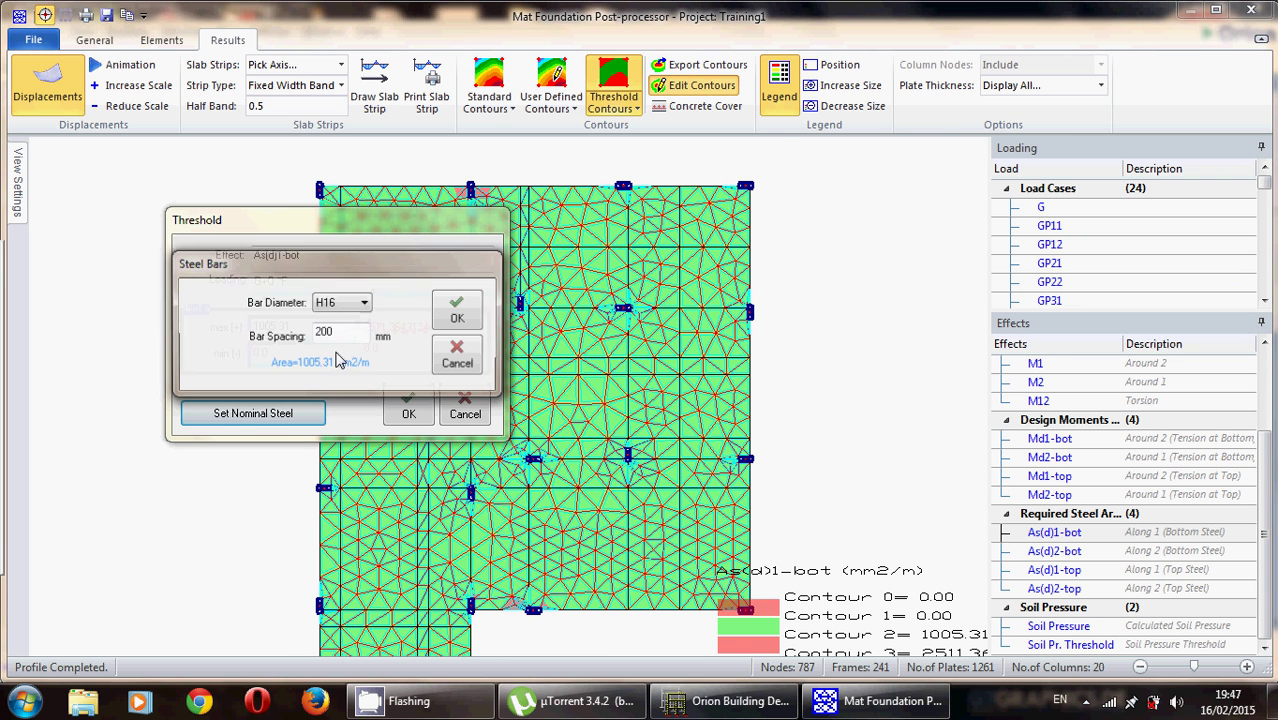
left_click(336, 304)
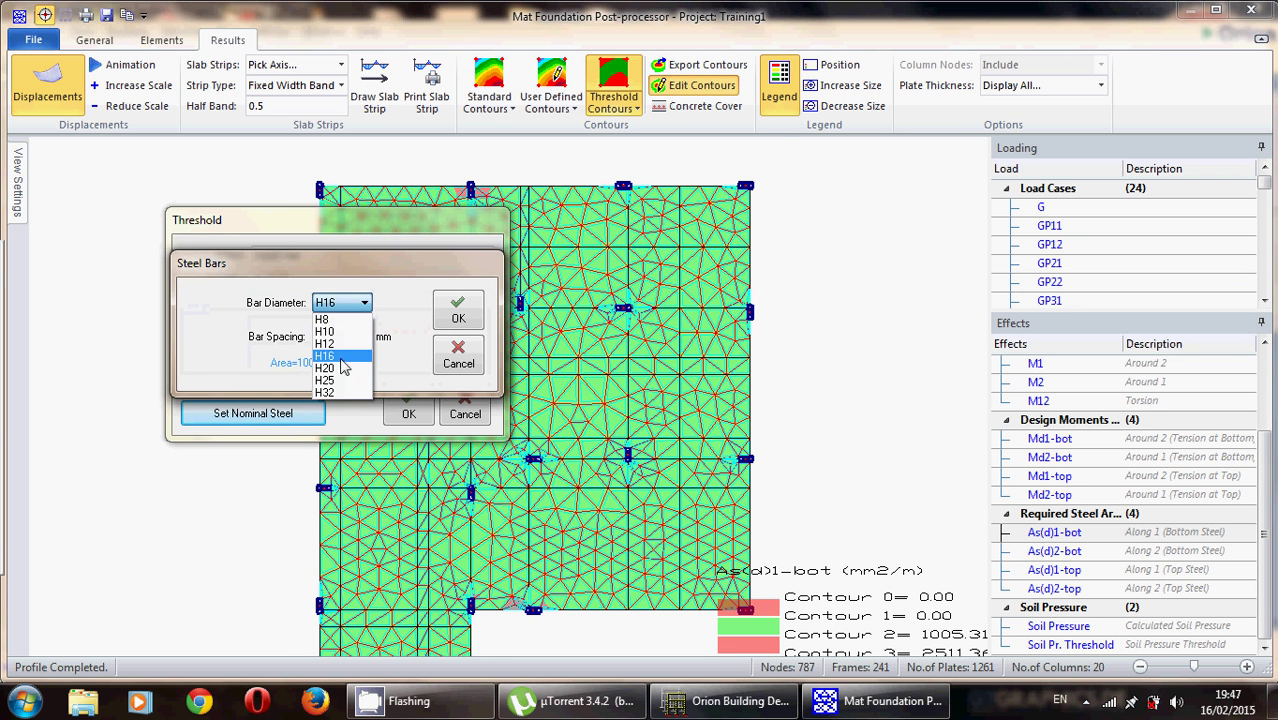
left_click(338, 321)
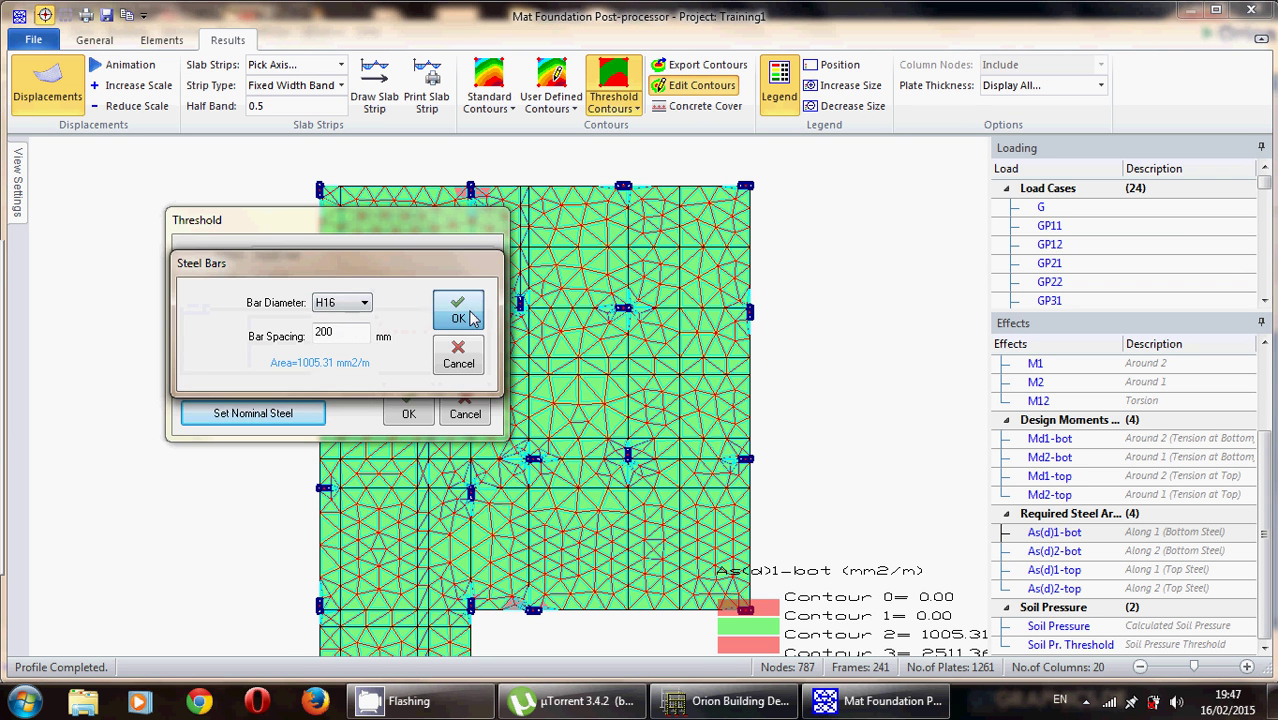
left_click(458, 310)
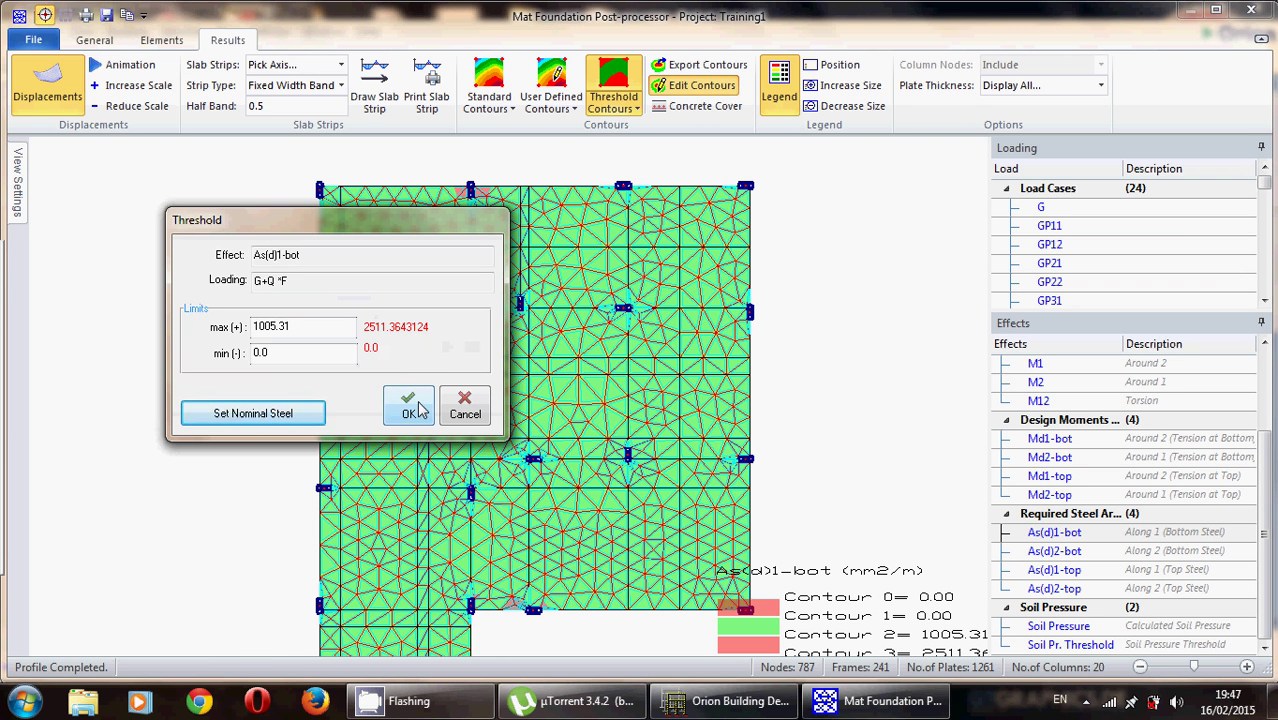
left_click(420, 409)
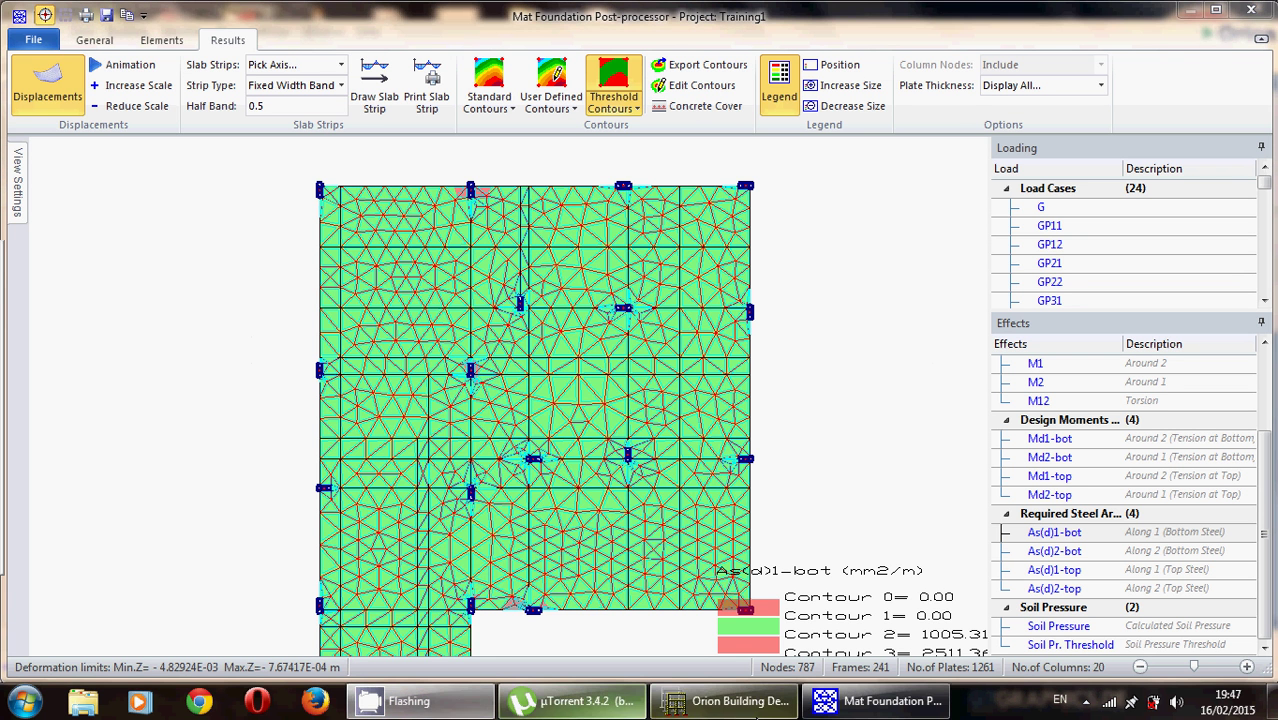
left_click(1086, 701)
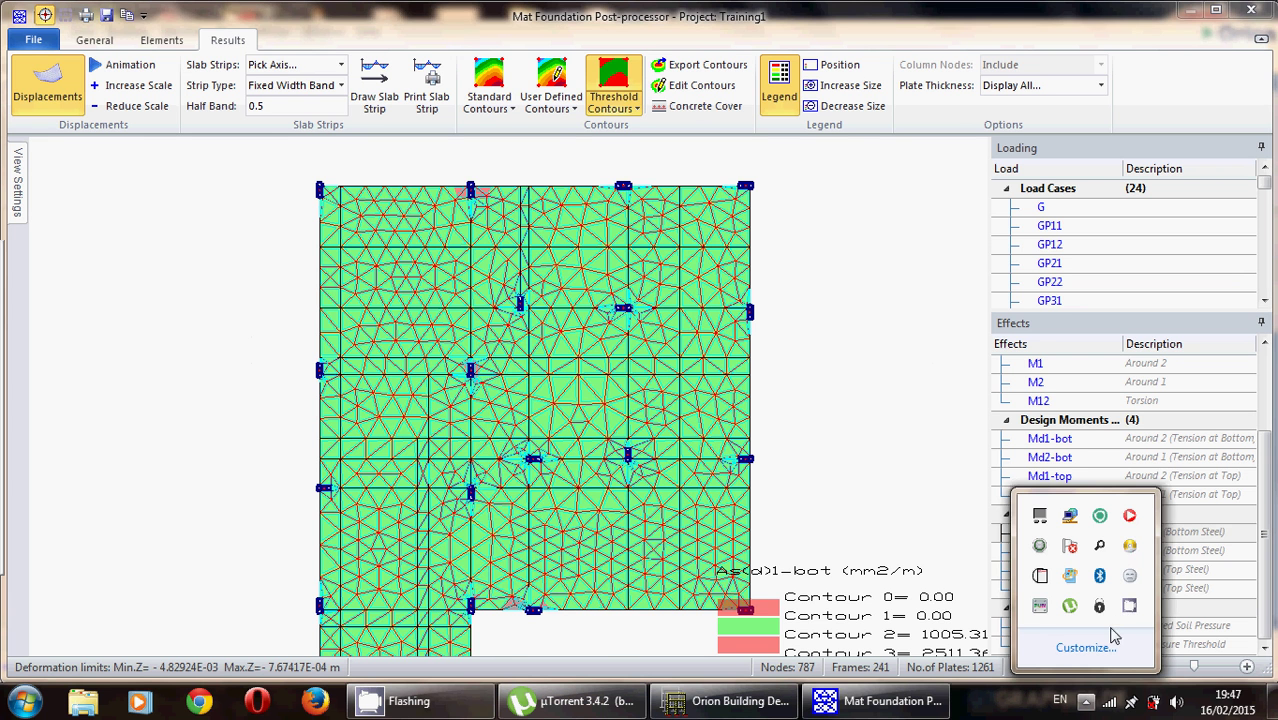